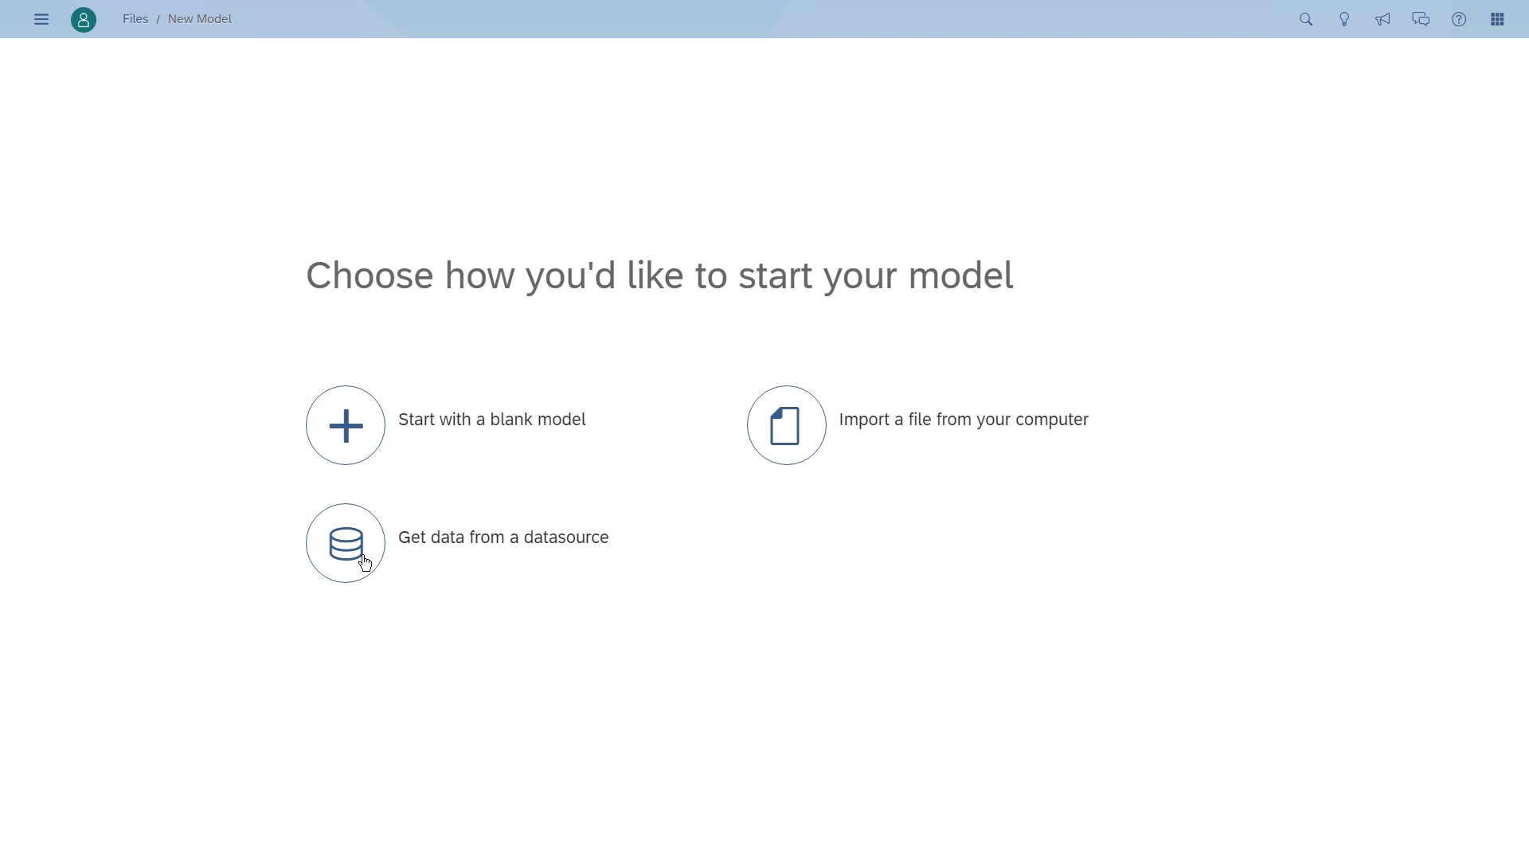
Start a live-data model on SAP BW system type with the BW75IB3 connection
click(388, 563)
click(1214, 163)
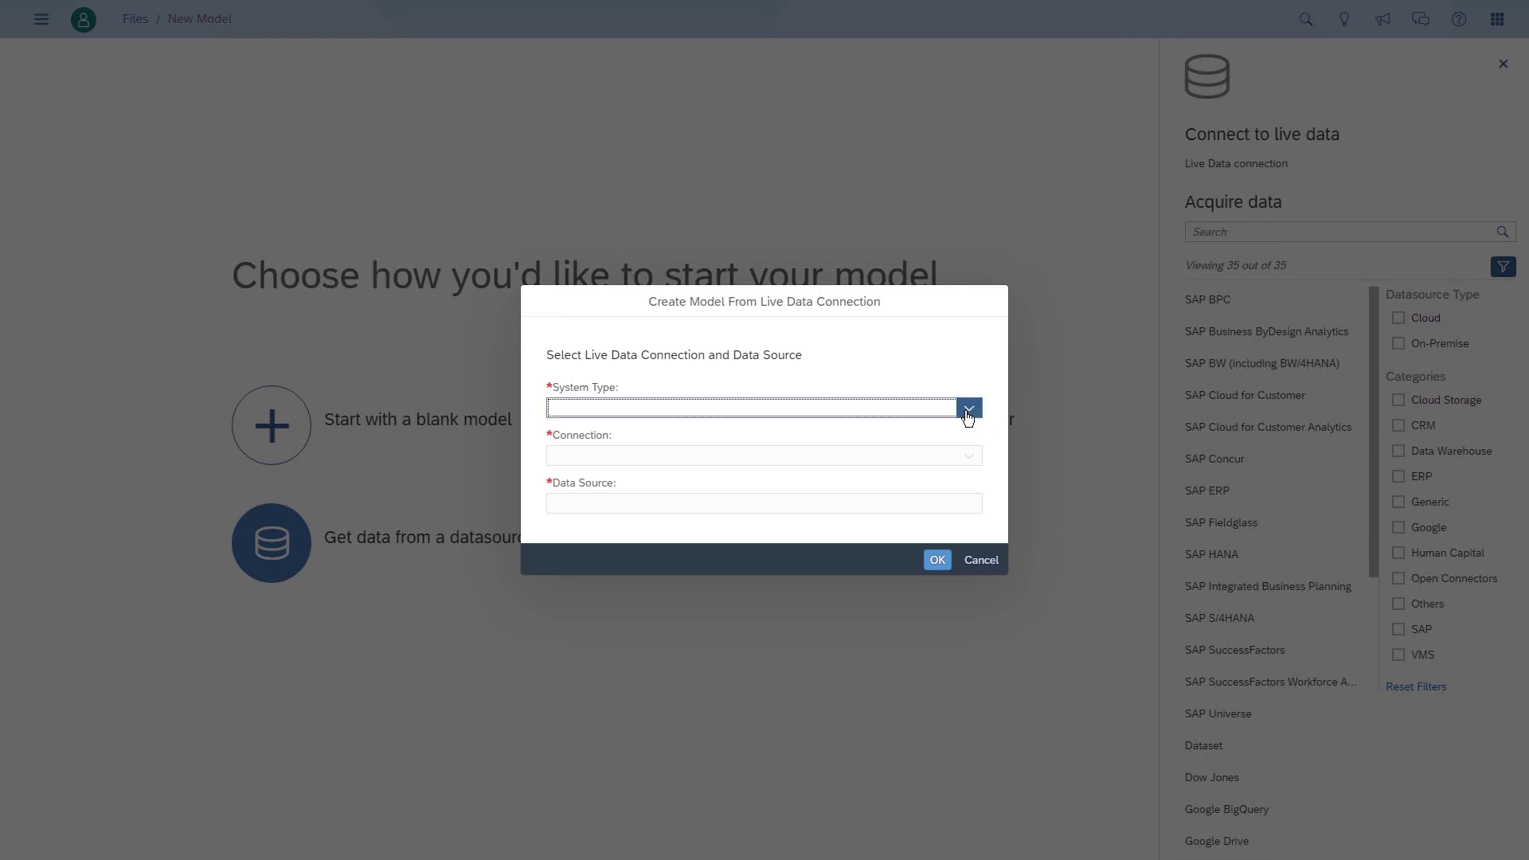
click(968, 408)
click(578, 460)
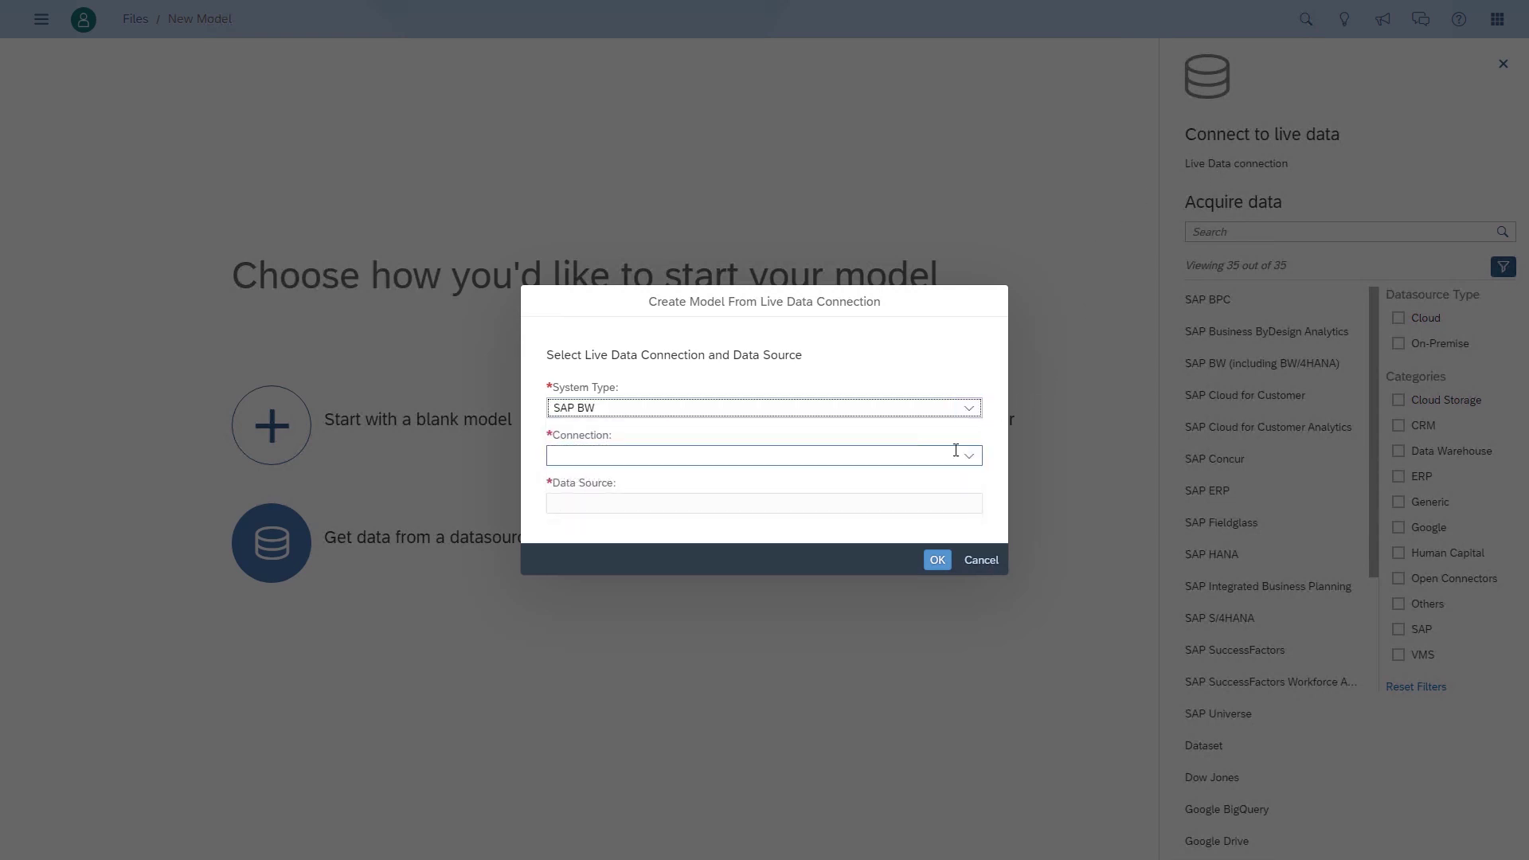
click(969, 458)
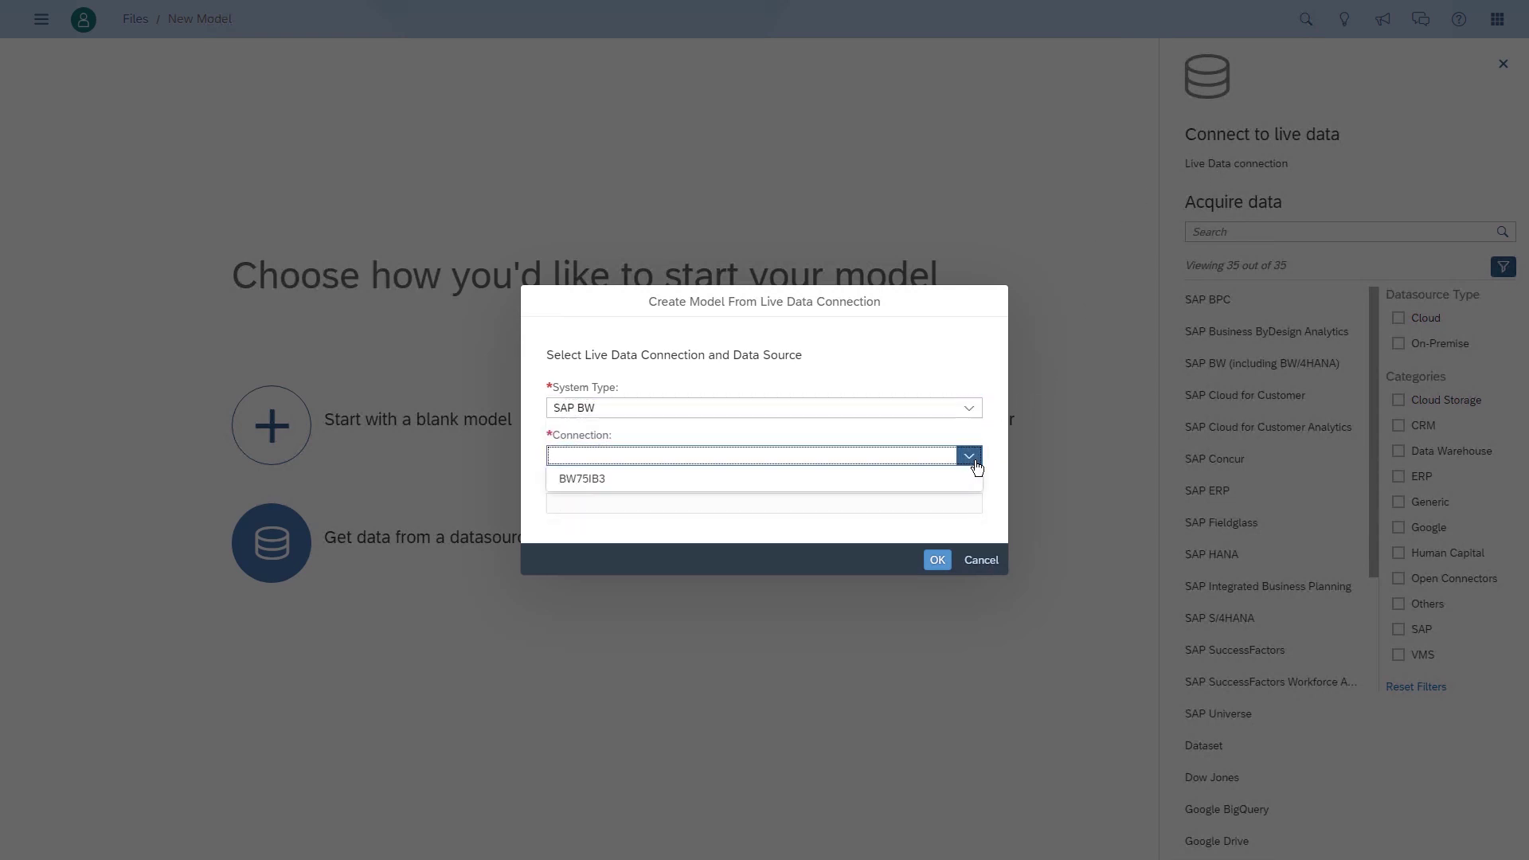
click(681, 480)
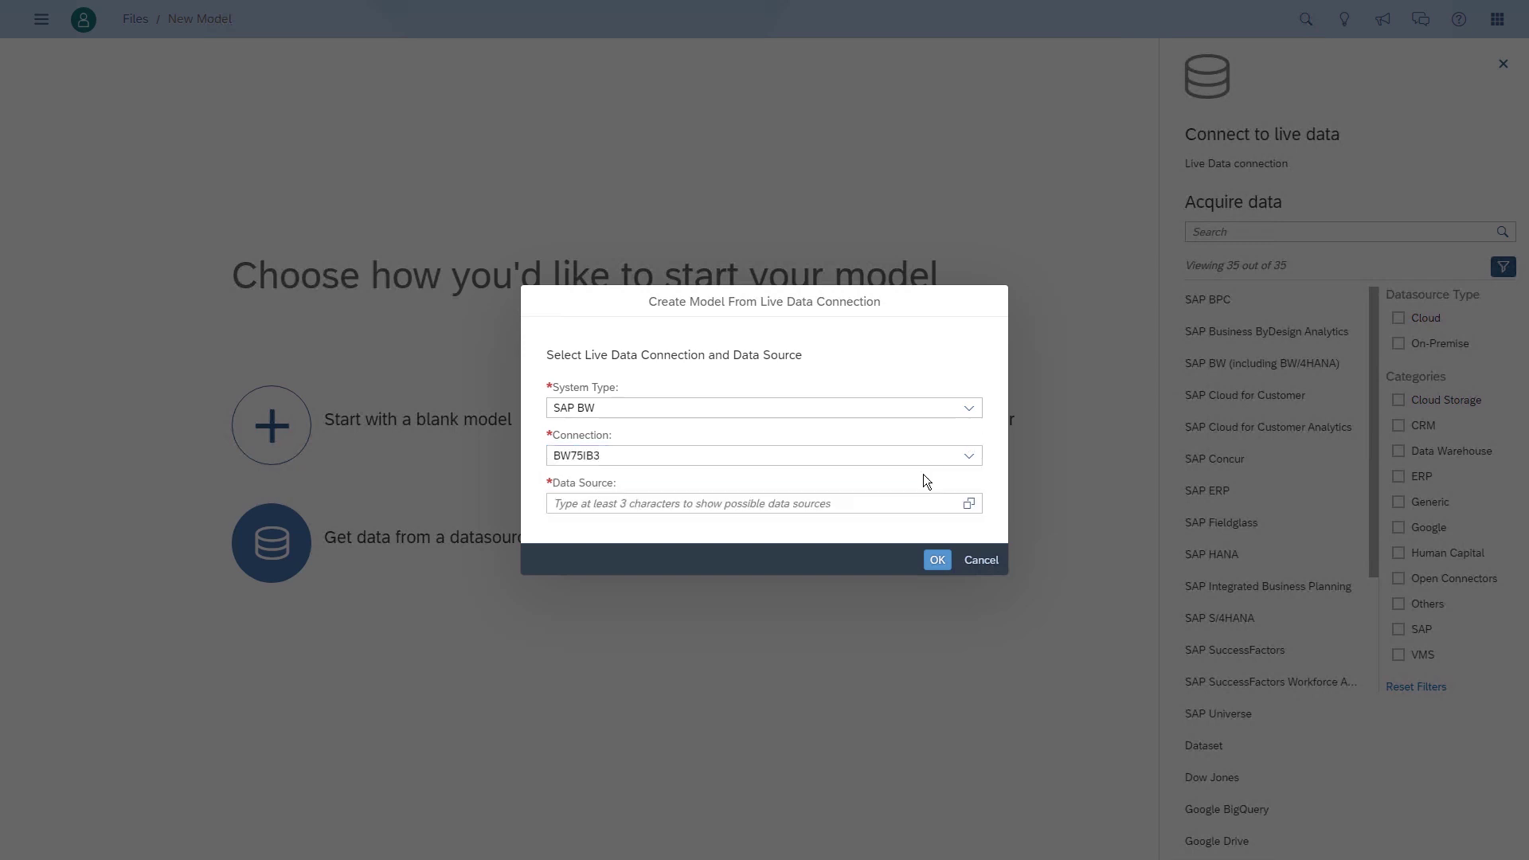
Search 'Z_DEMO_' and select Z_DEMO_004 as the data source
click(886, 502)
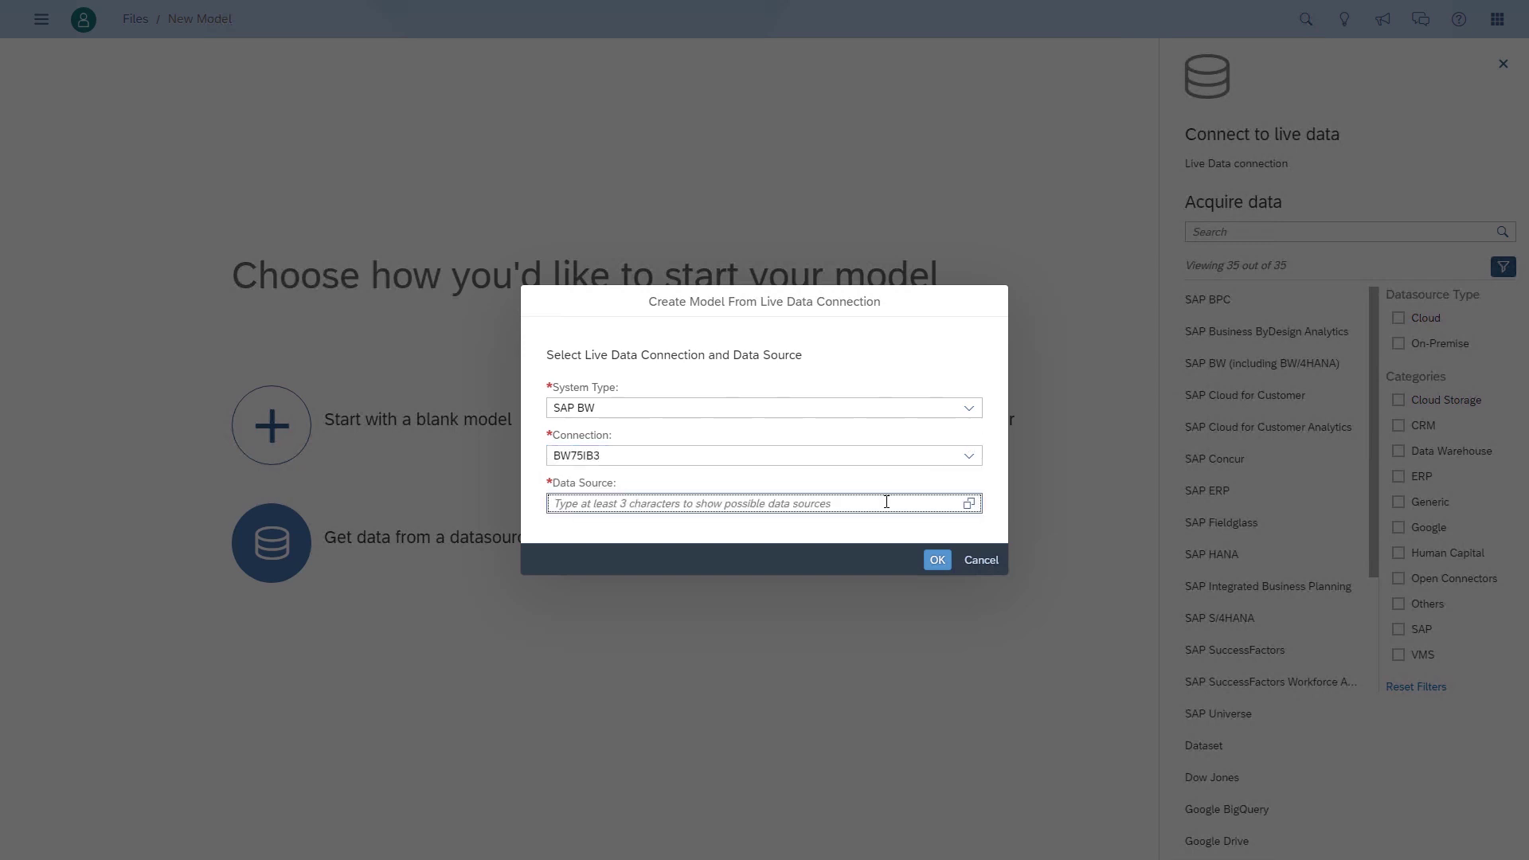
text(Z_DEMO_)
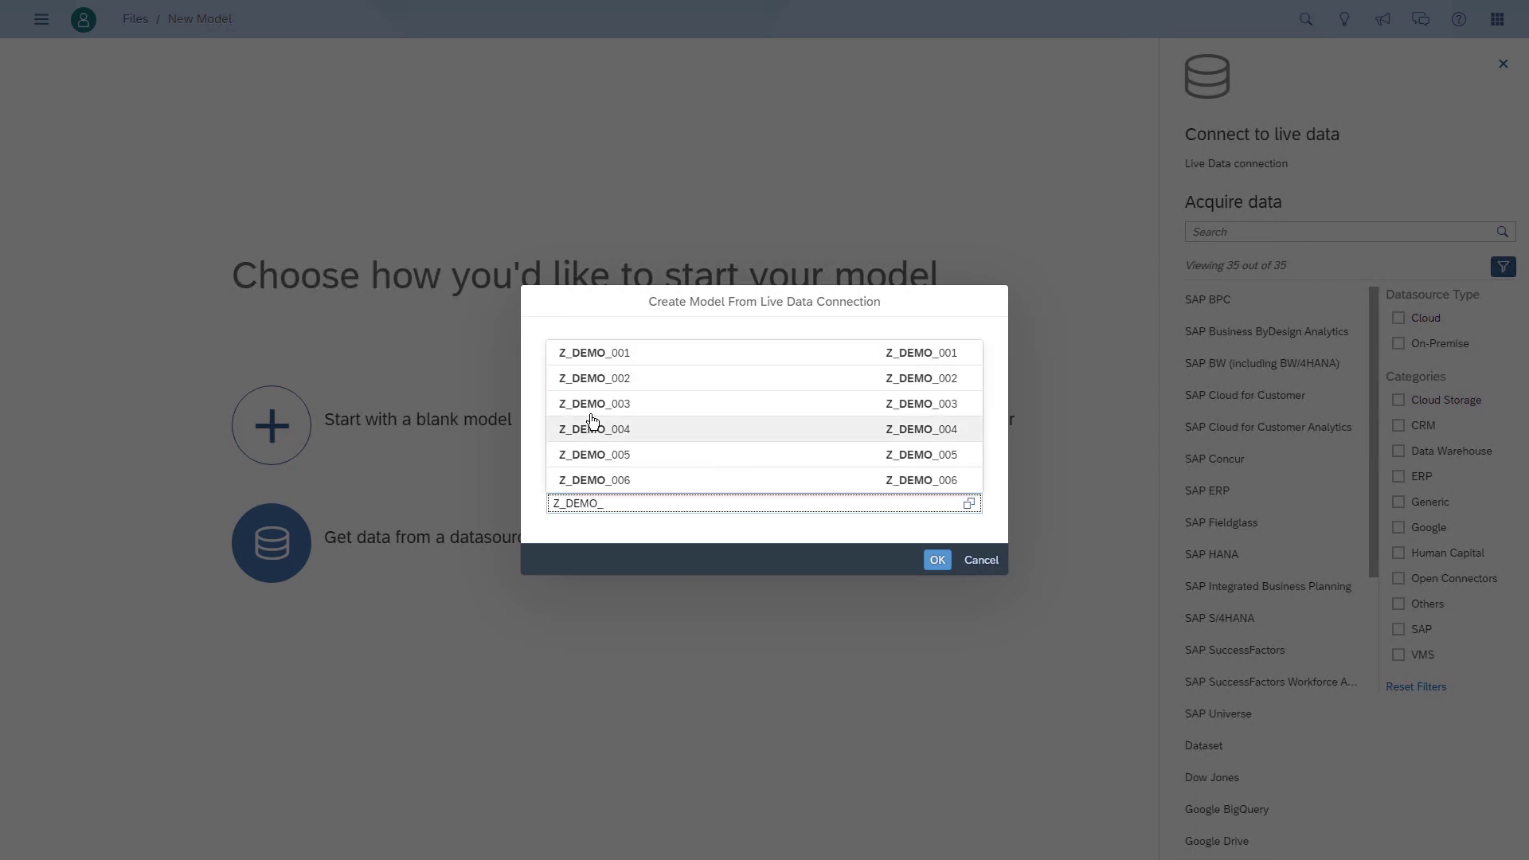
click(589, 429)
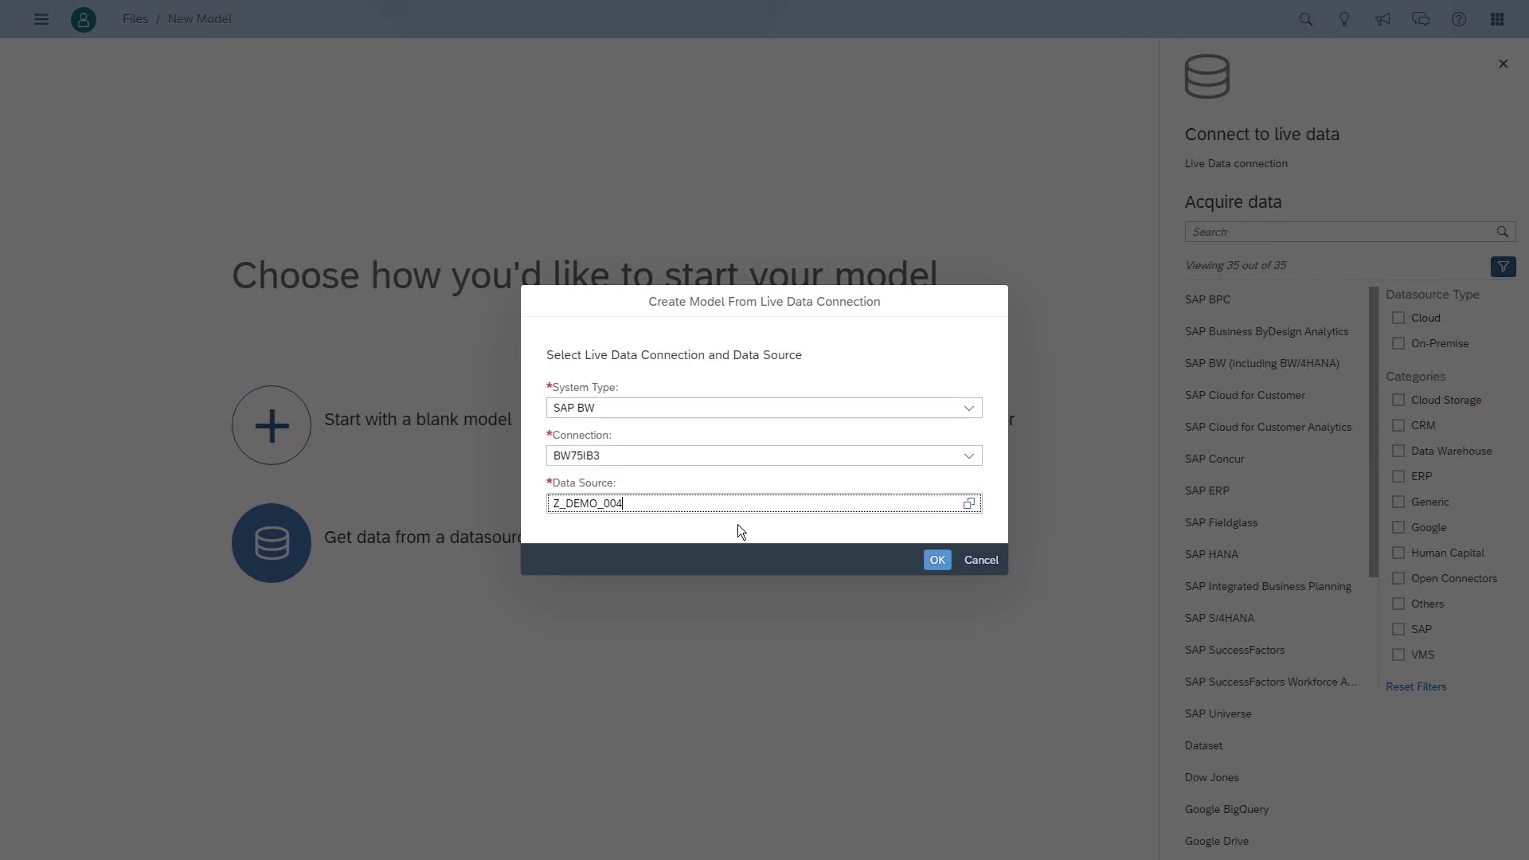
Create the live model, save it as BW_TIME_SERIES with matching description, and list All Dimensions
click(939, 562)
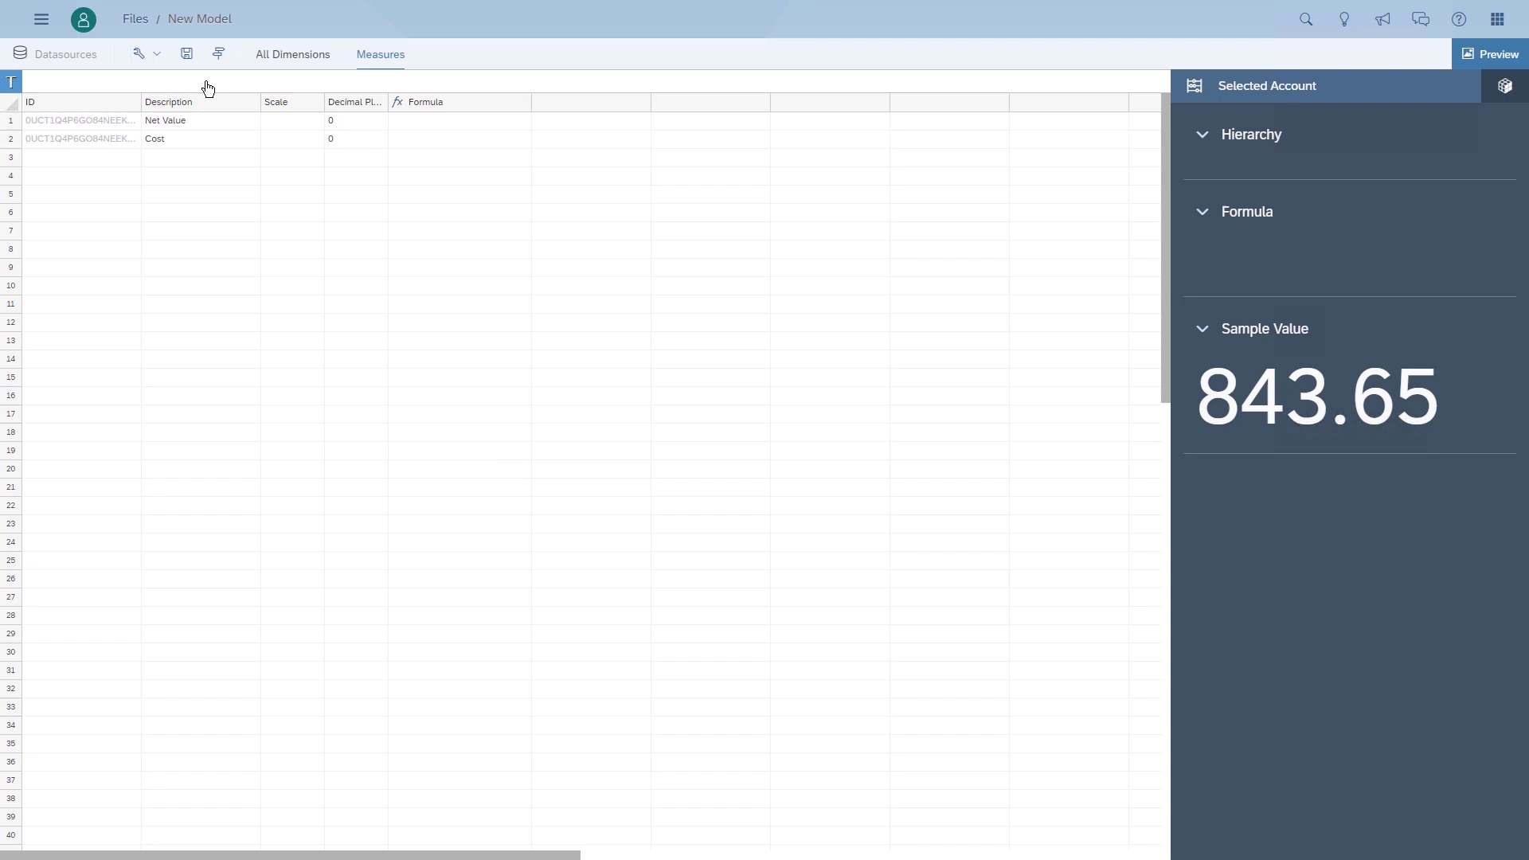
click(188, 58)
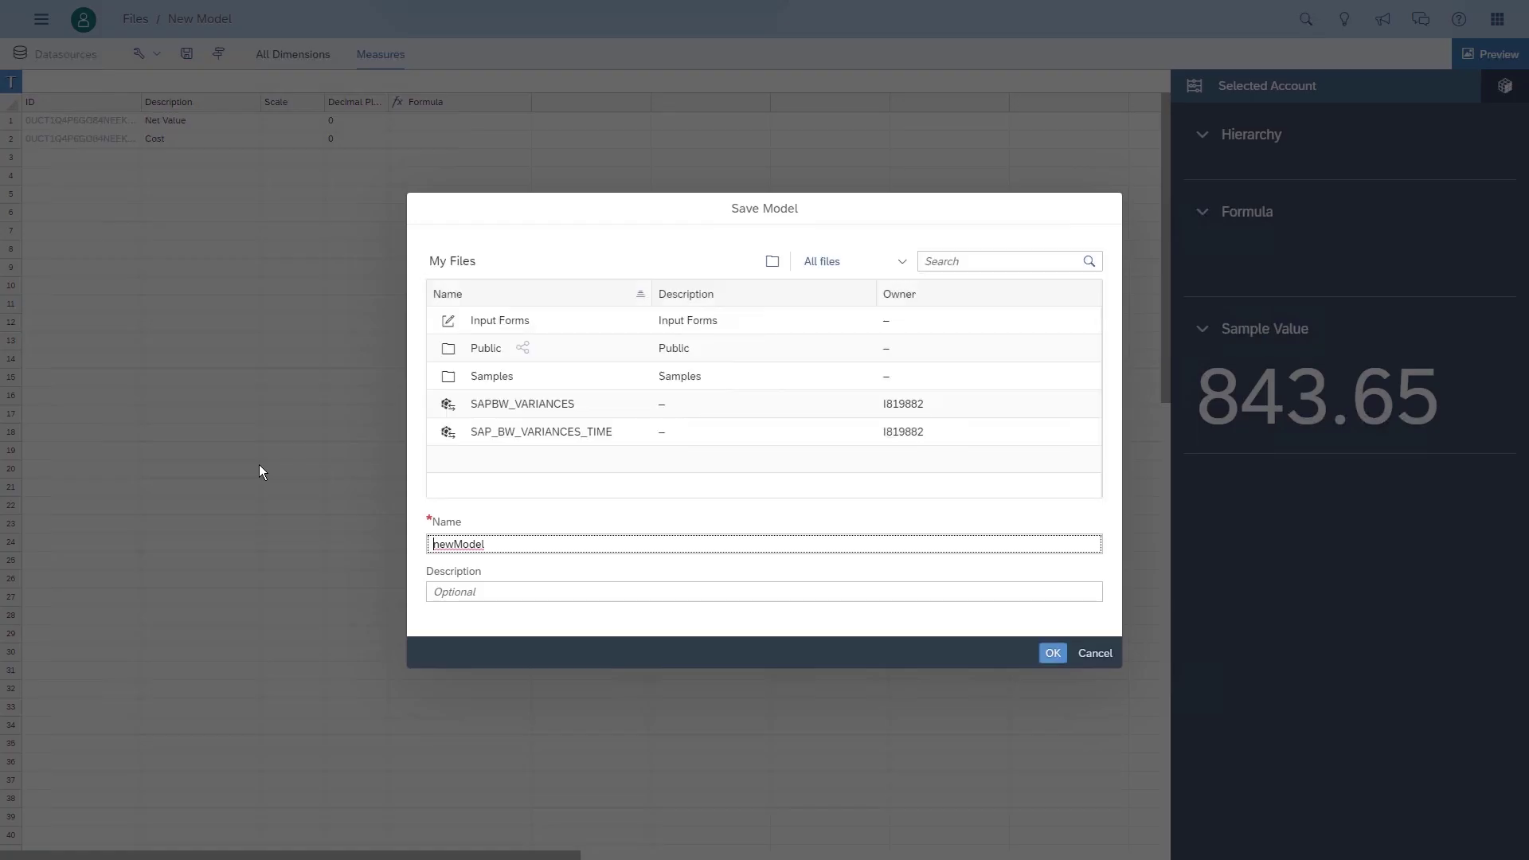
key(ctrl+a)
text(BW_TIME_SERIES)
key(ctrl+a)
key(ctrl+c)
key(Tab)
key(ctrl+v)
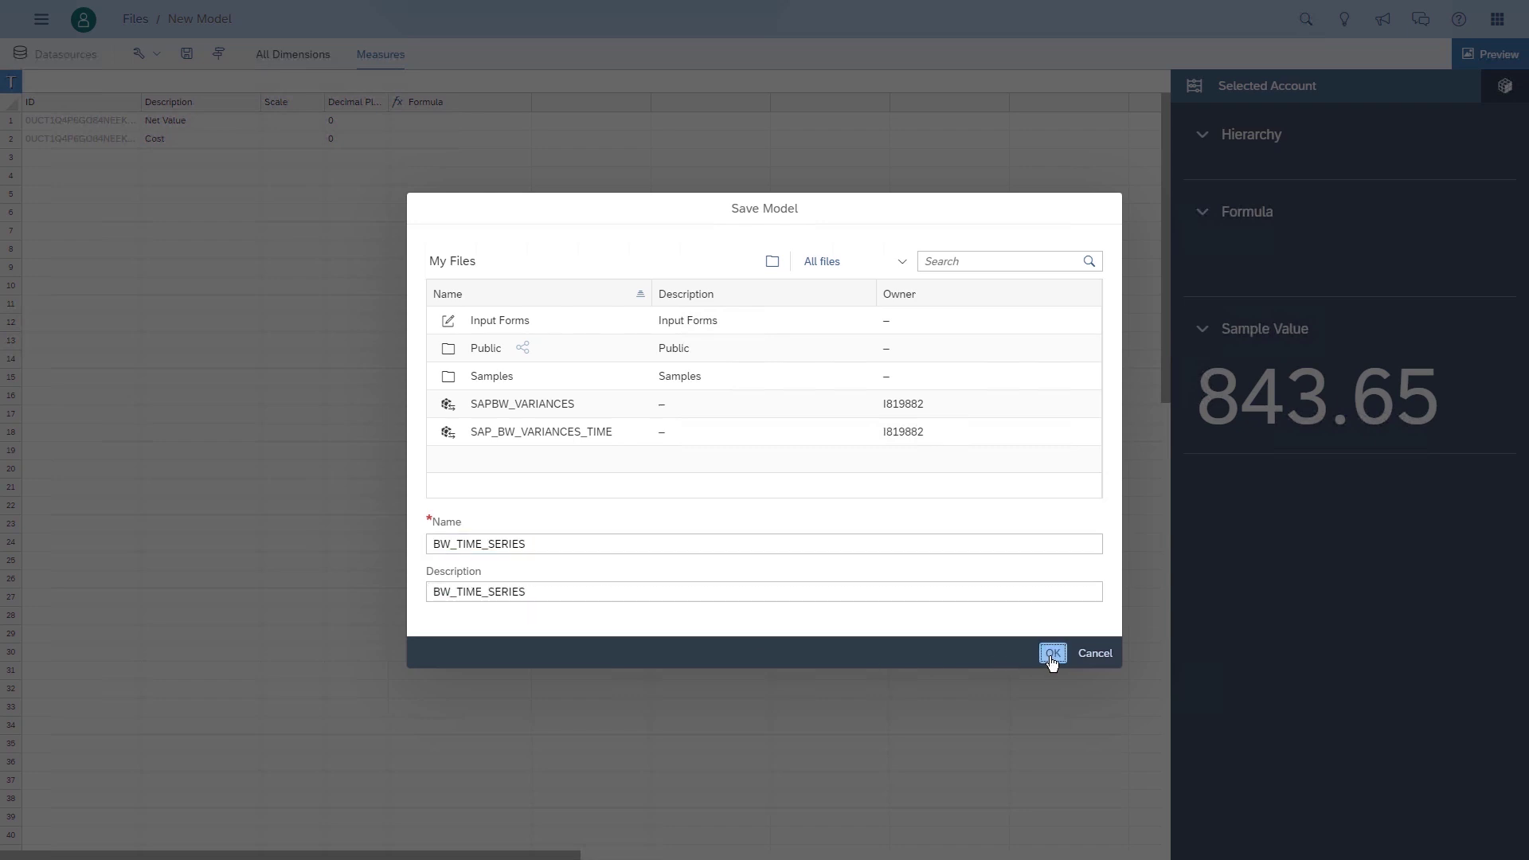
click(1052, 653)
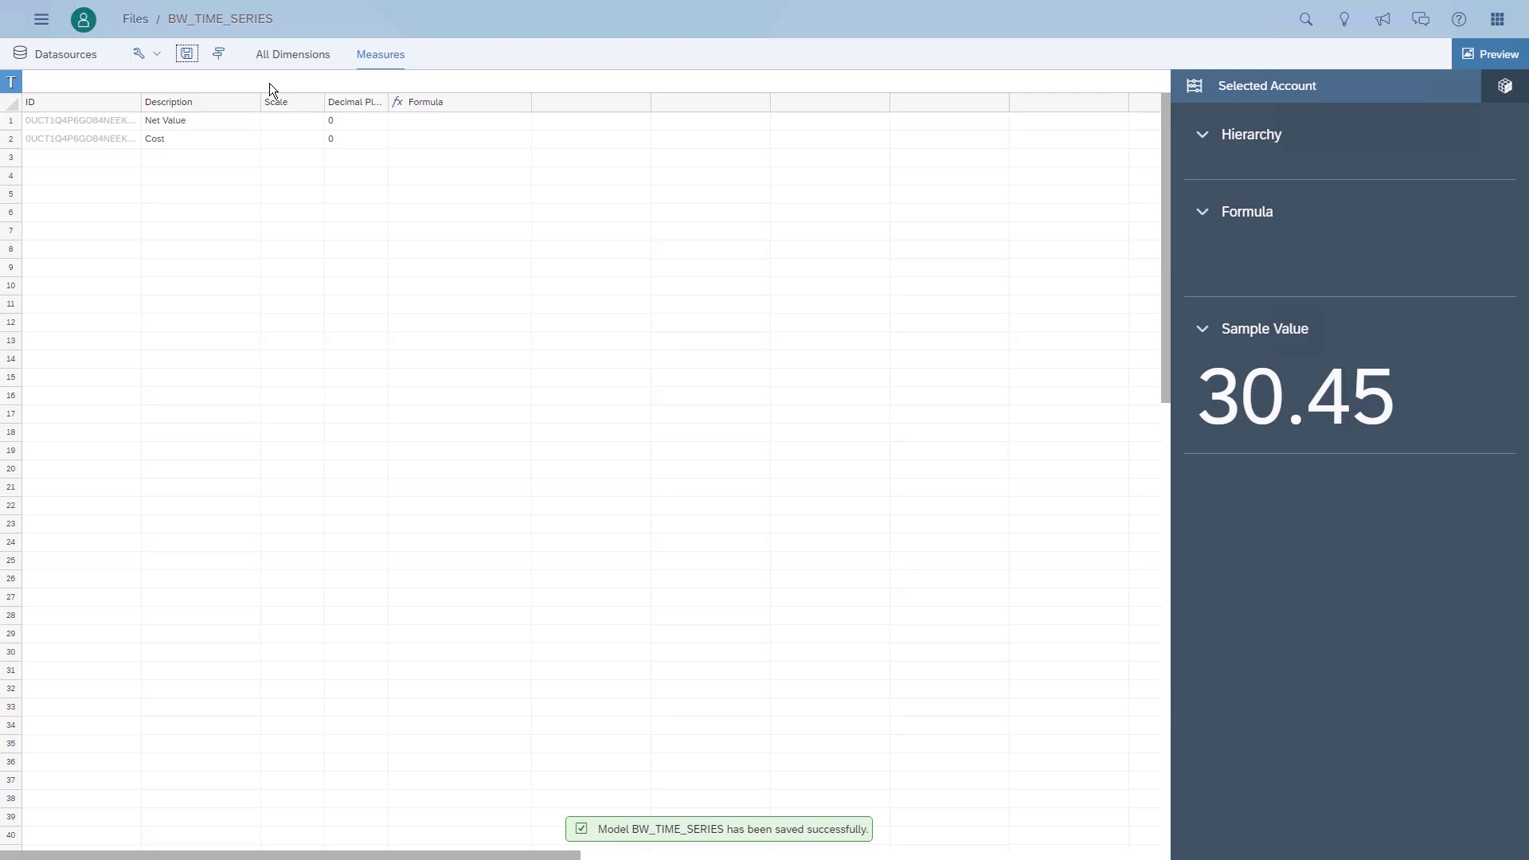
click(299, 62)
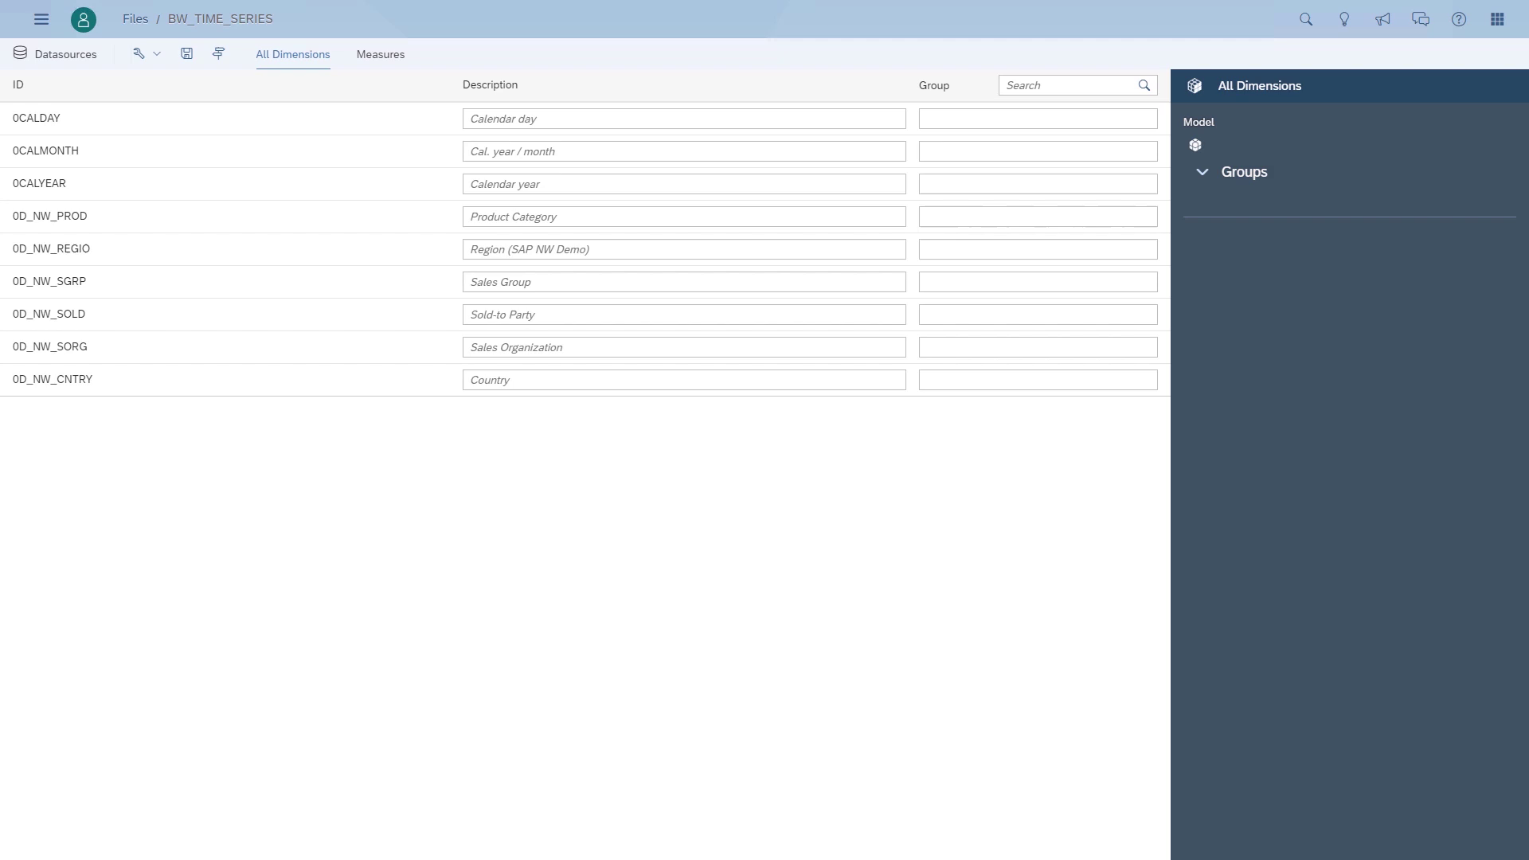
Create a new story with a canvas page and an enlarged chart based on BW_TIME_SERIES
click(41, 19)
click(55, 96)
click(211, 102)
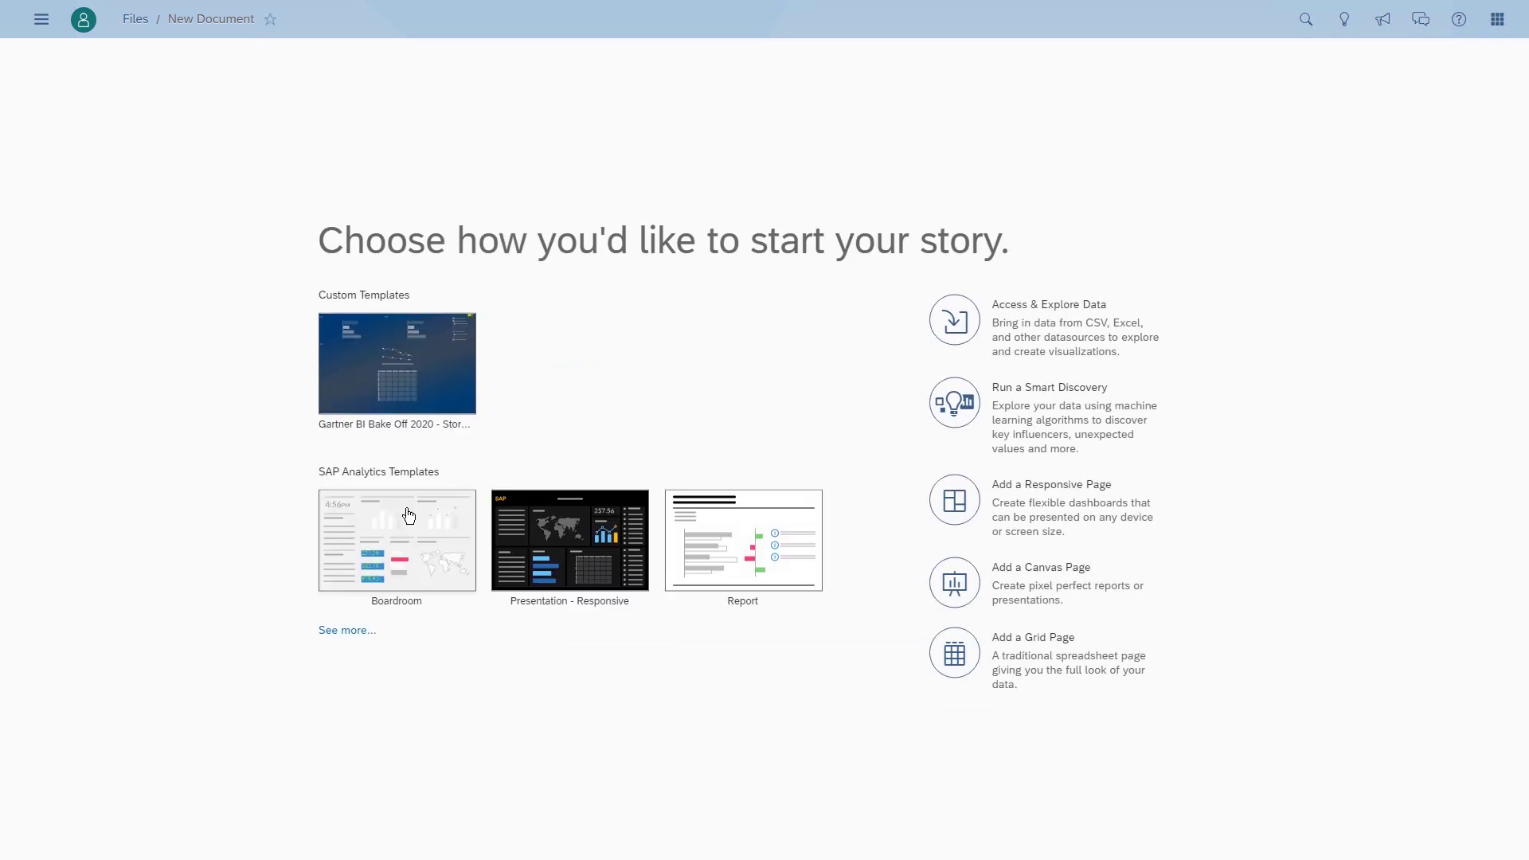
click(951, 598)
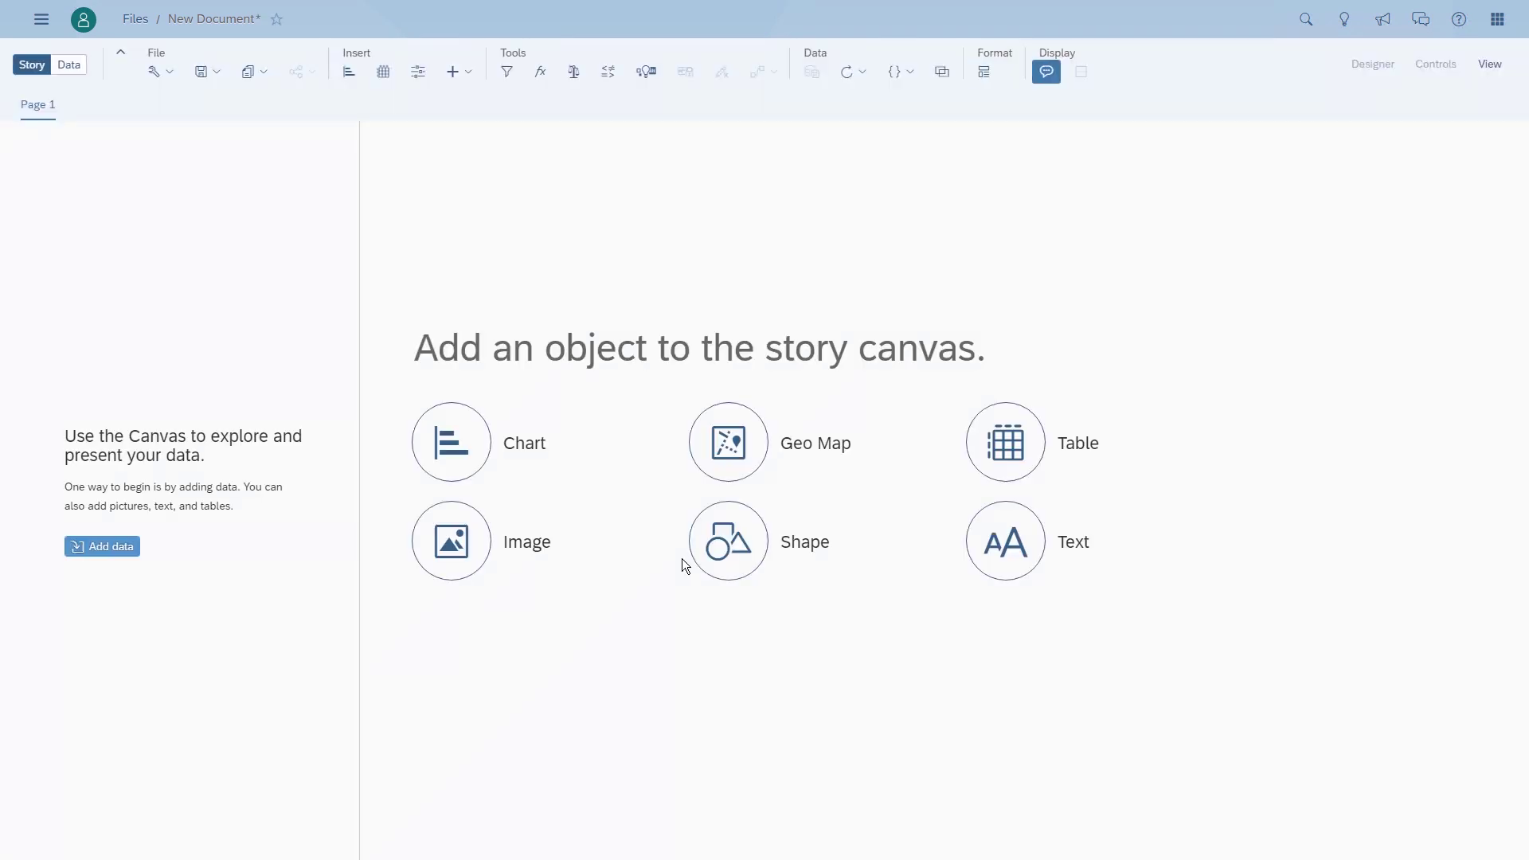
click(465, 457)
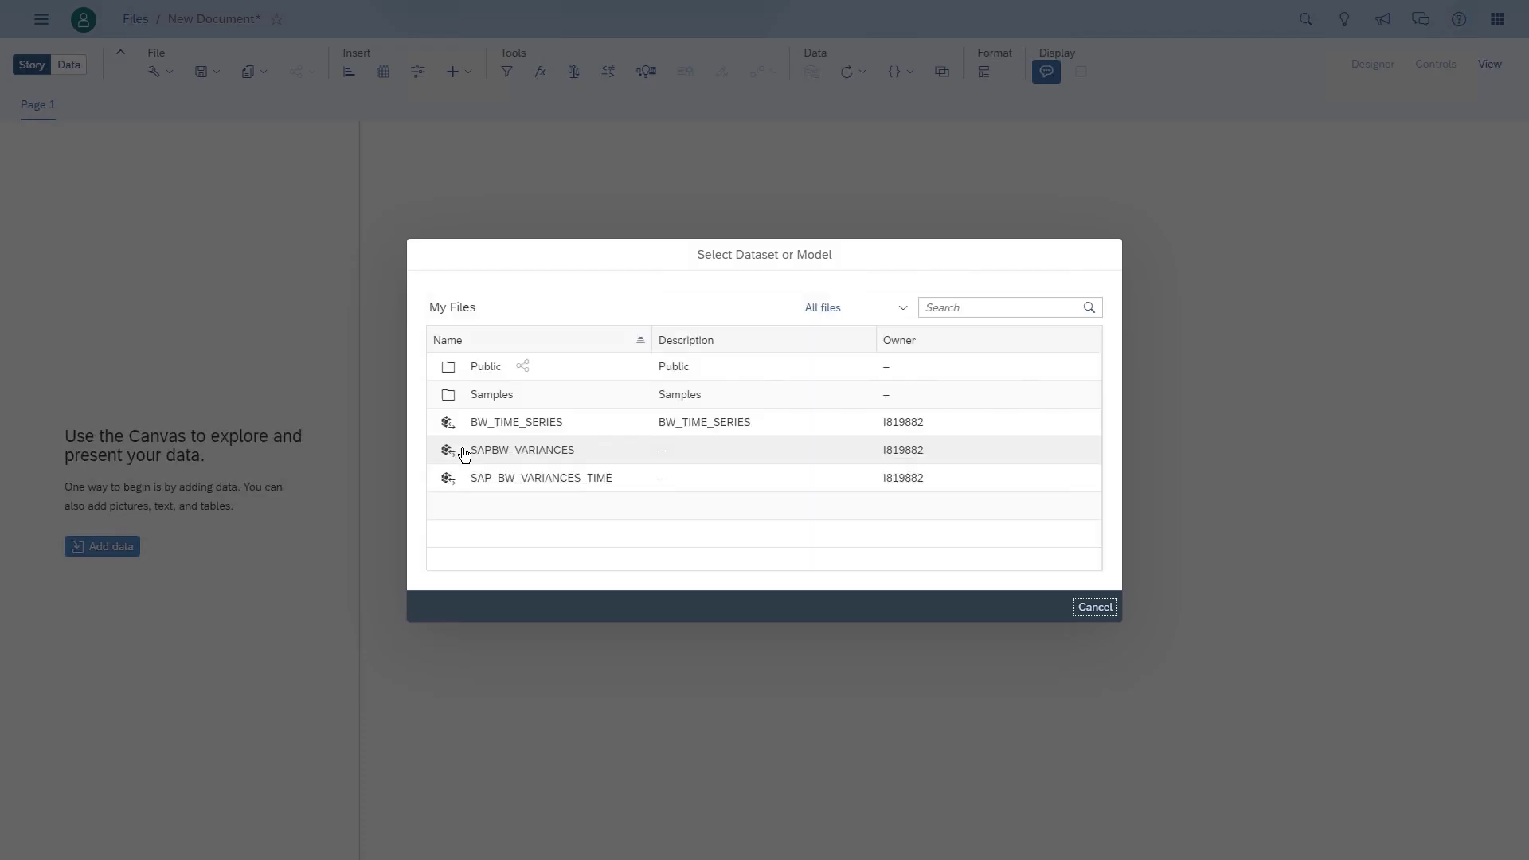
click(500, 431)
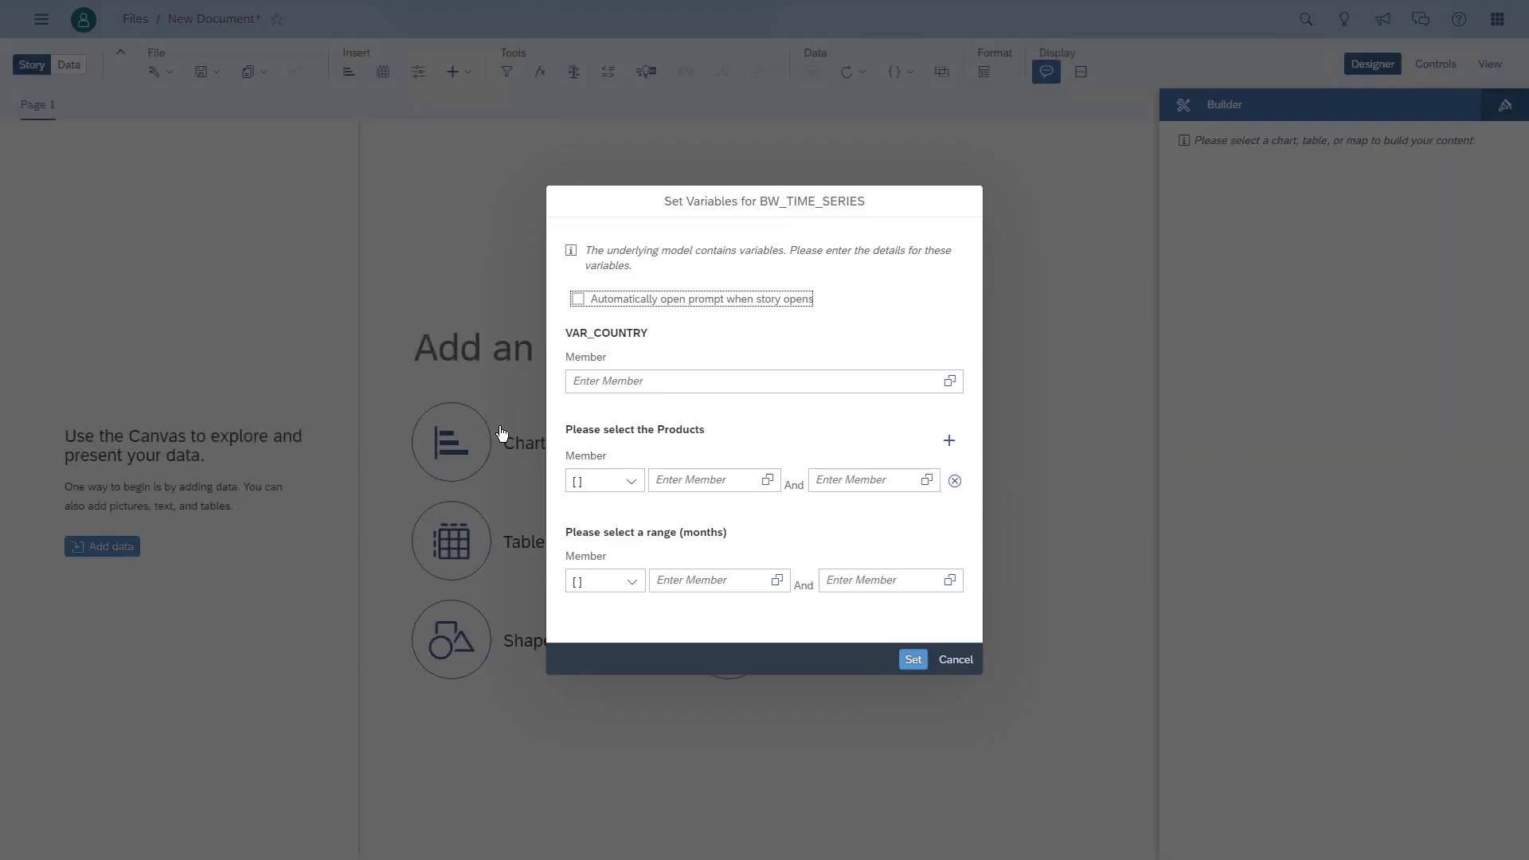
click(913, 660)
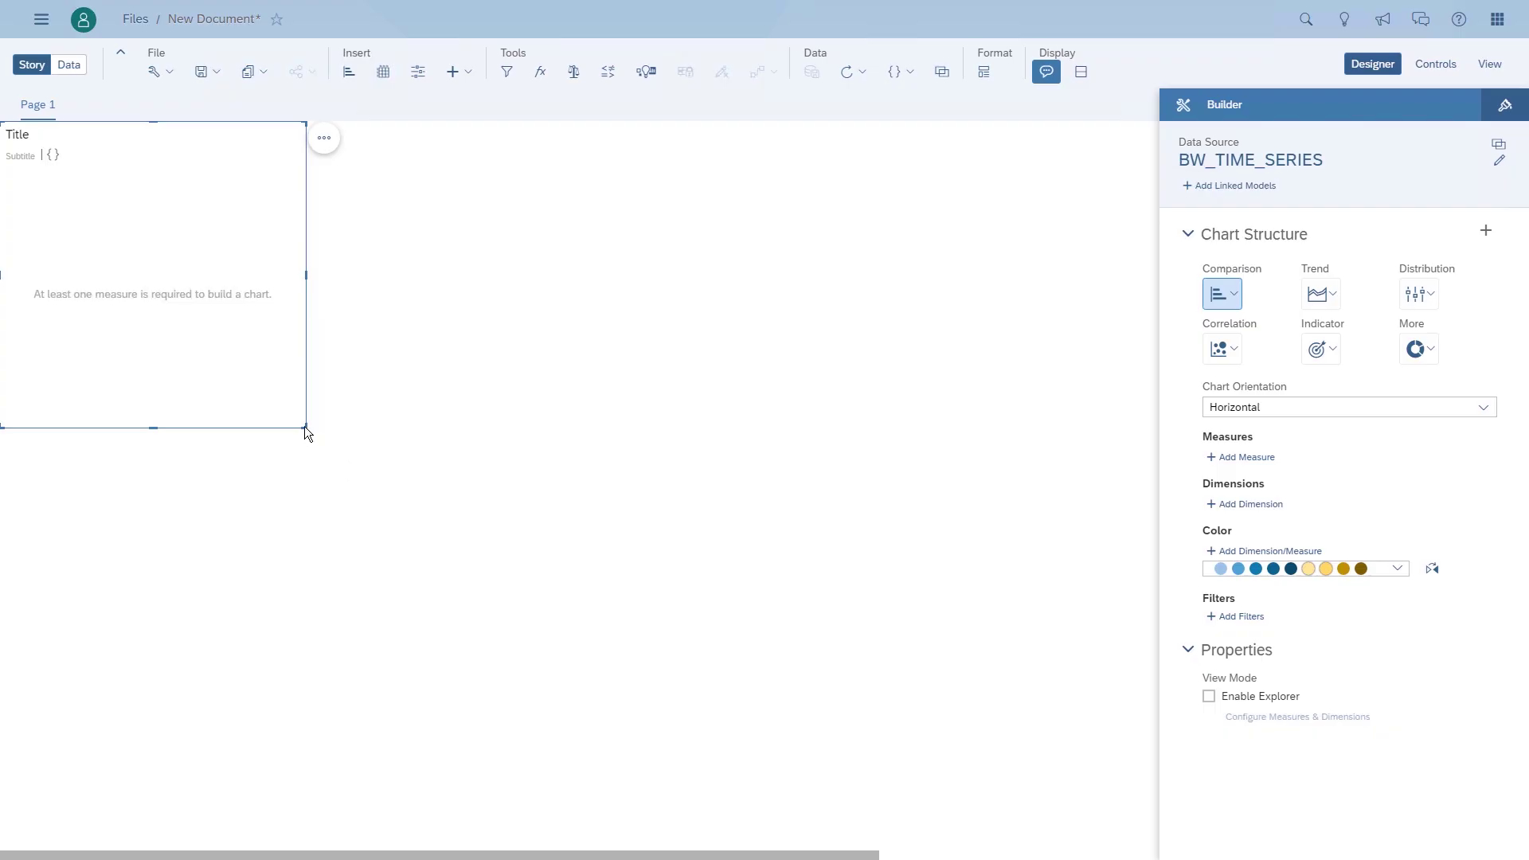
drag(305, 429, 752, 629)
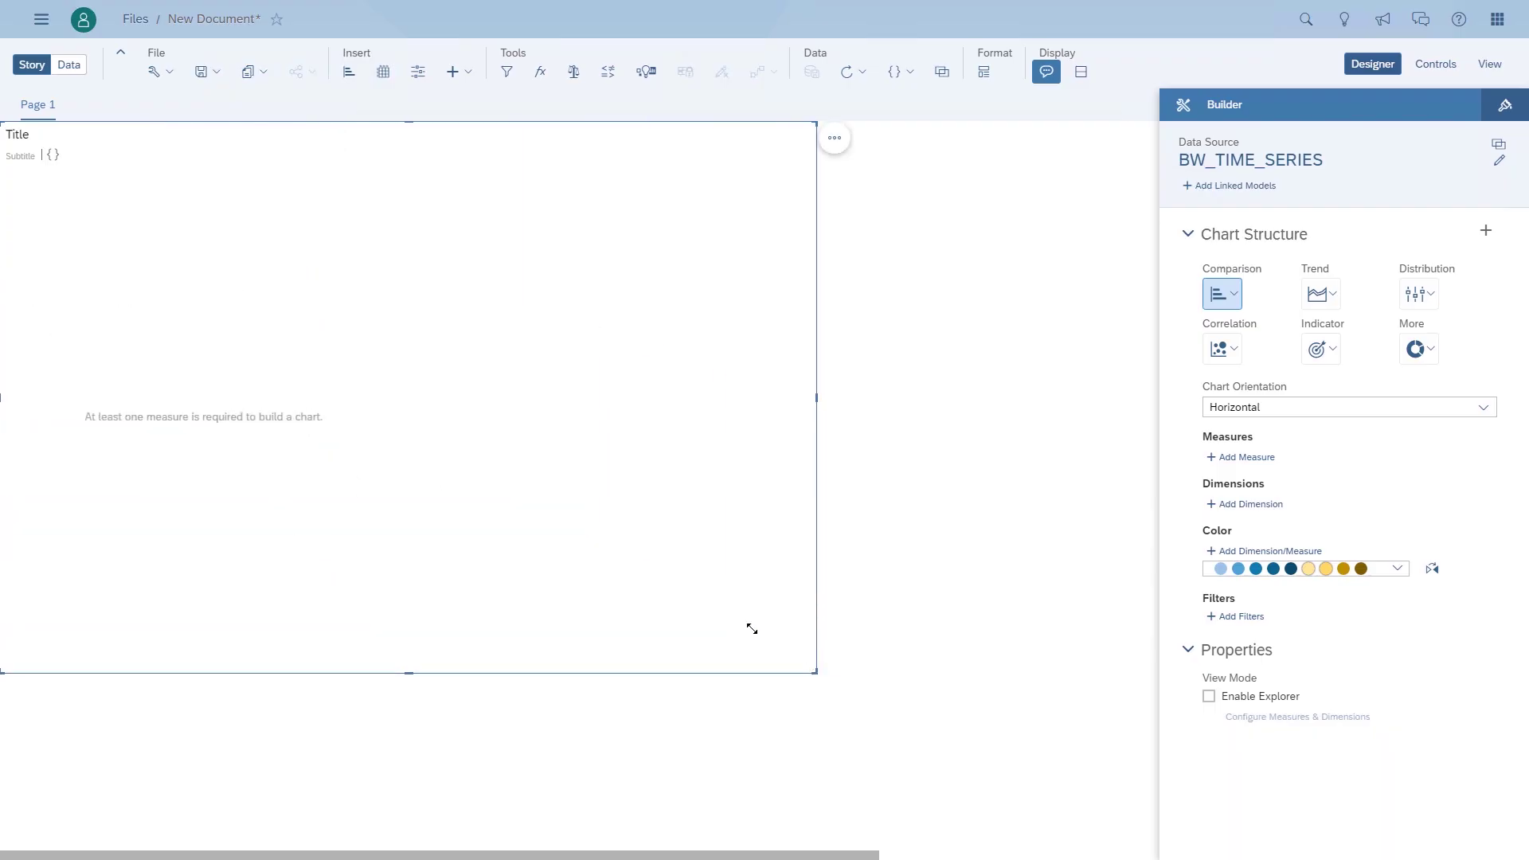
Plot the Net Value measure broken down by the Calendar day dimension
click(1258, 461)
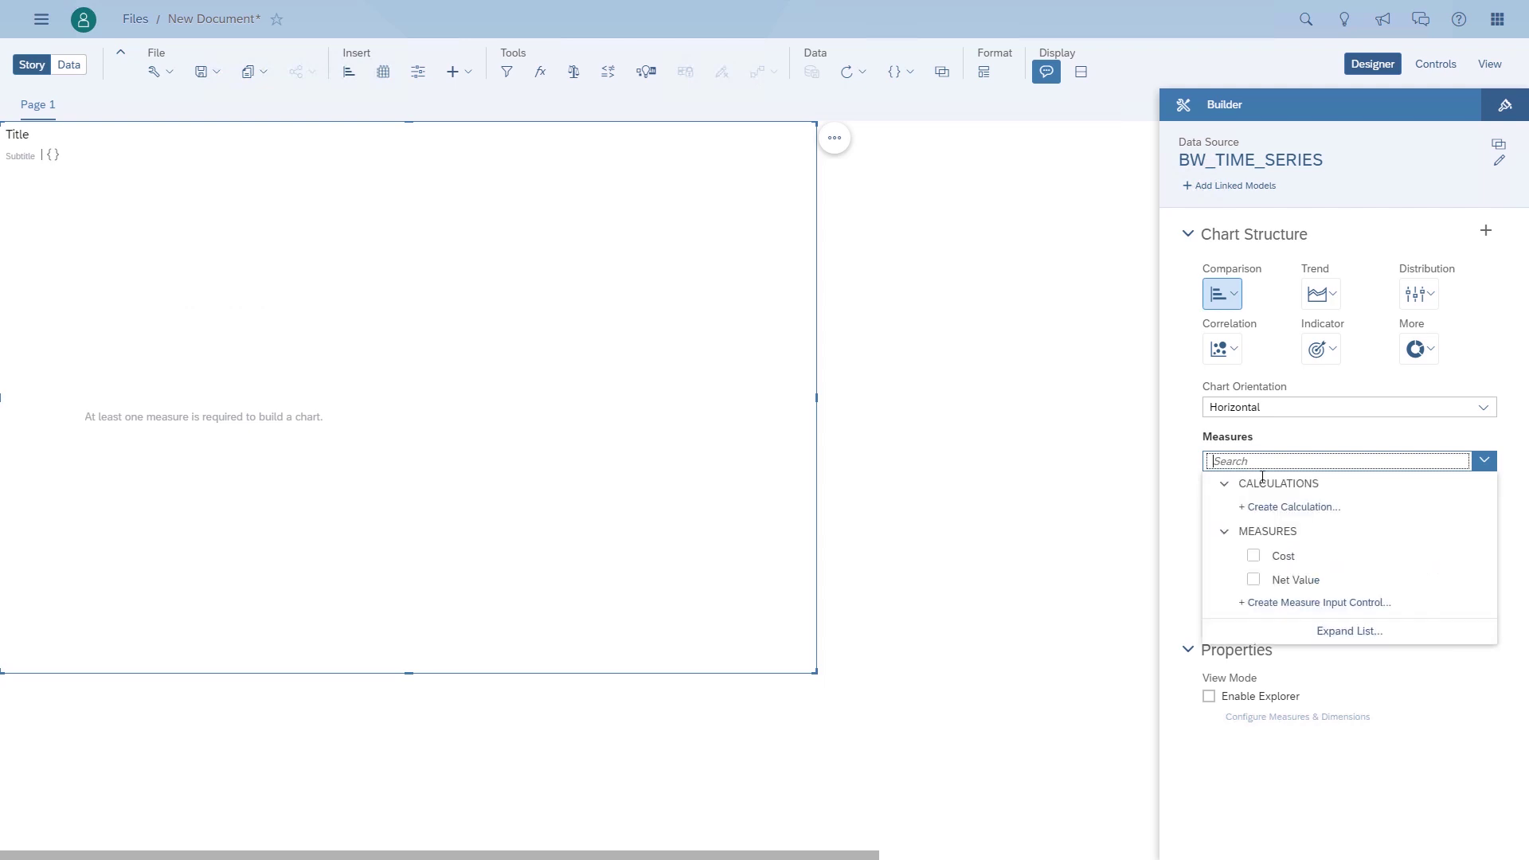
click(1258, 580)
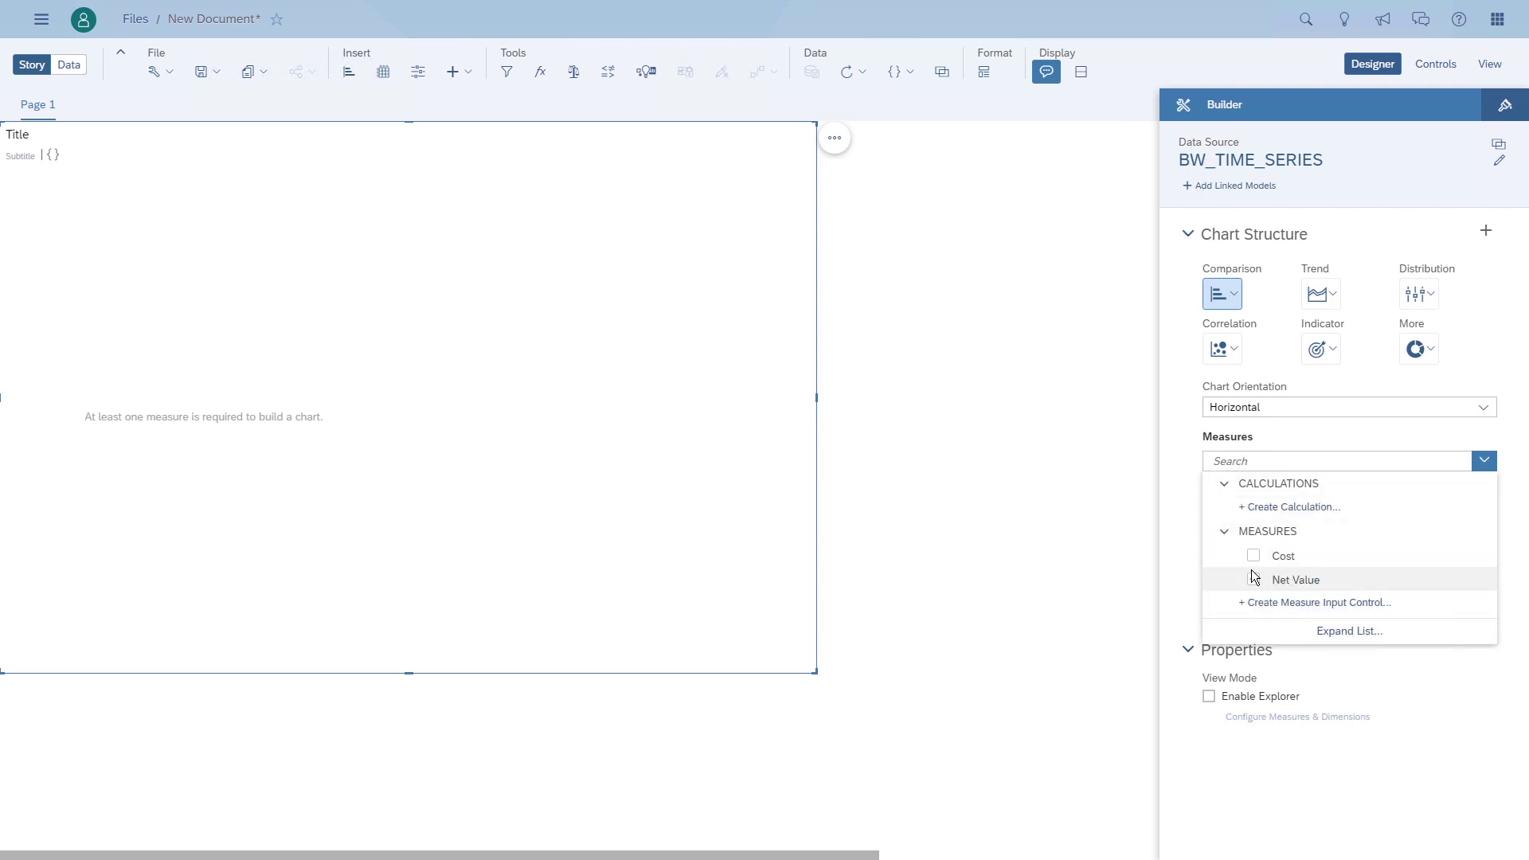
click(1183, 562)
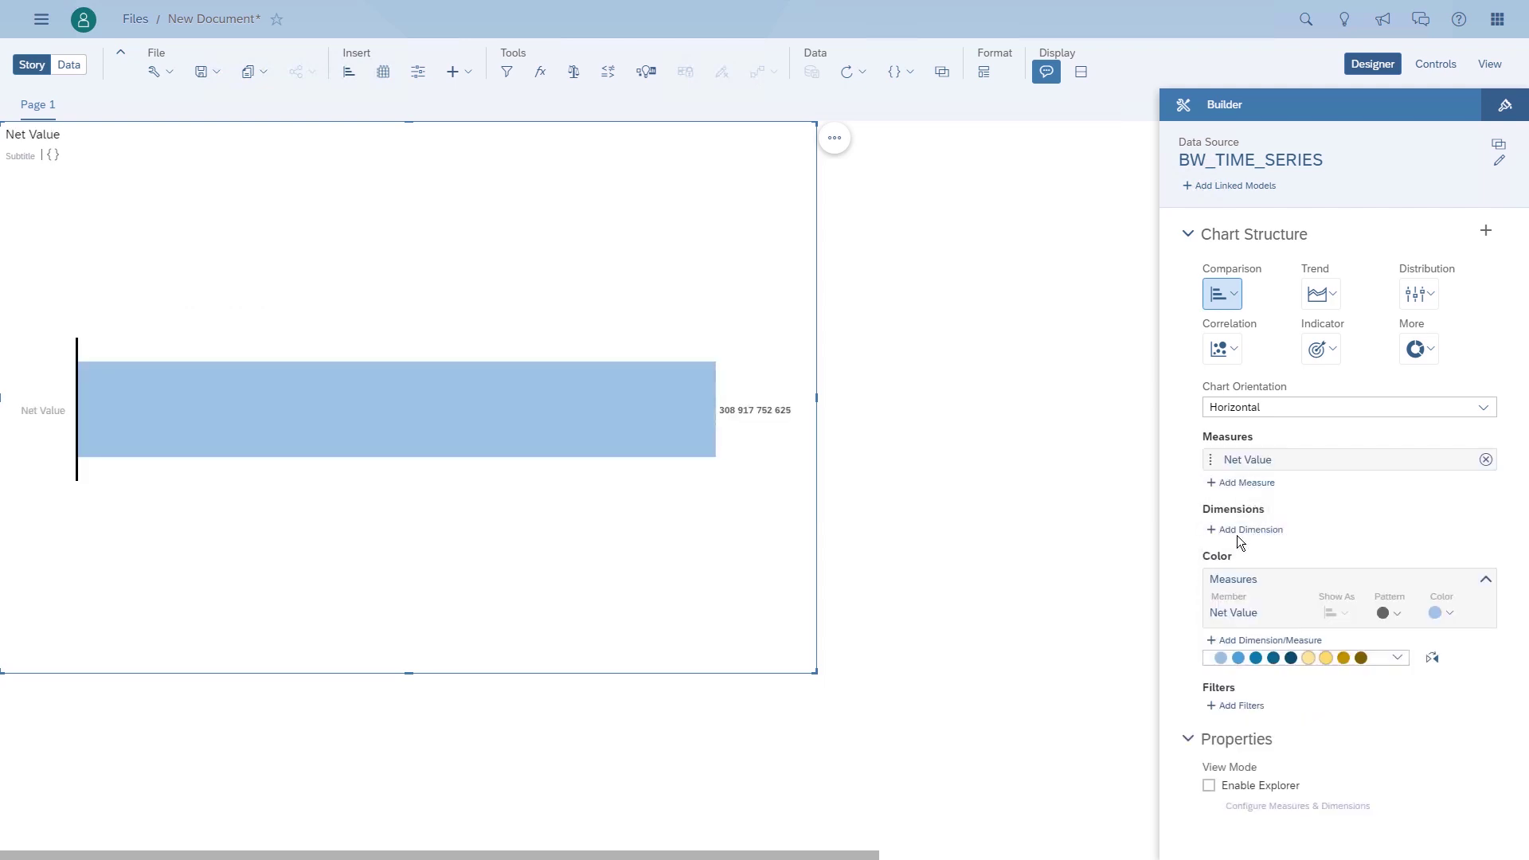
click(1243, 532)
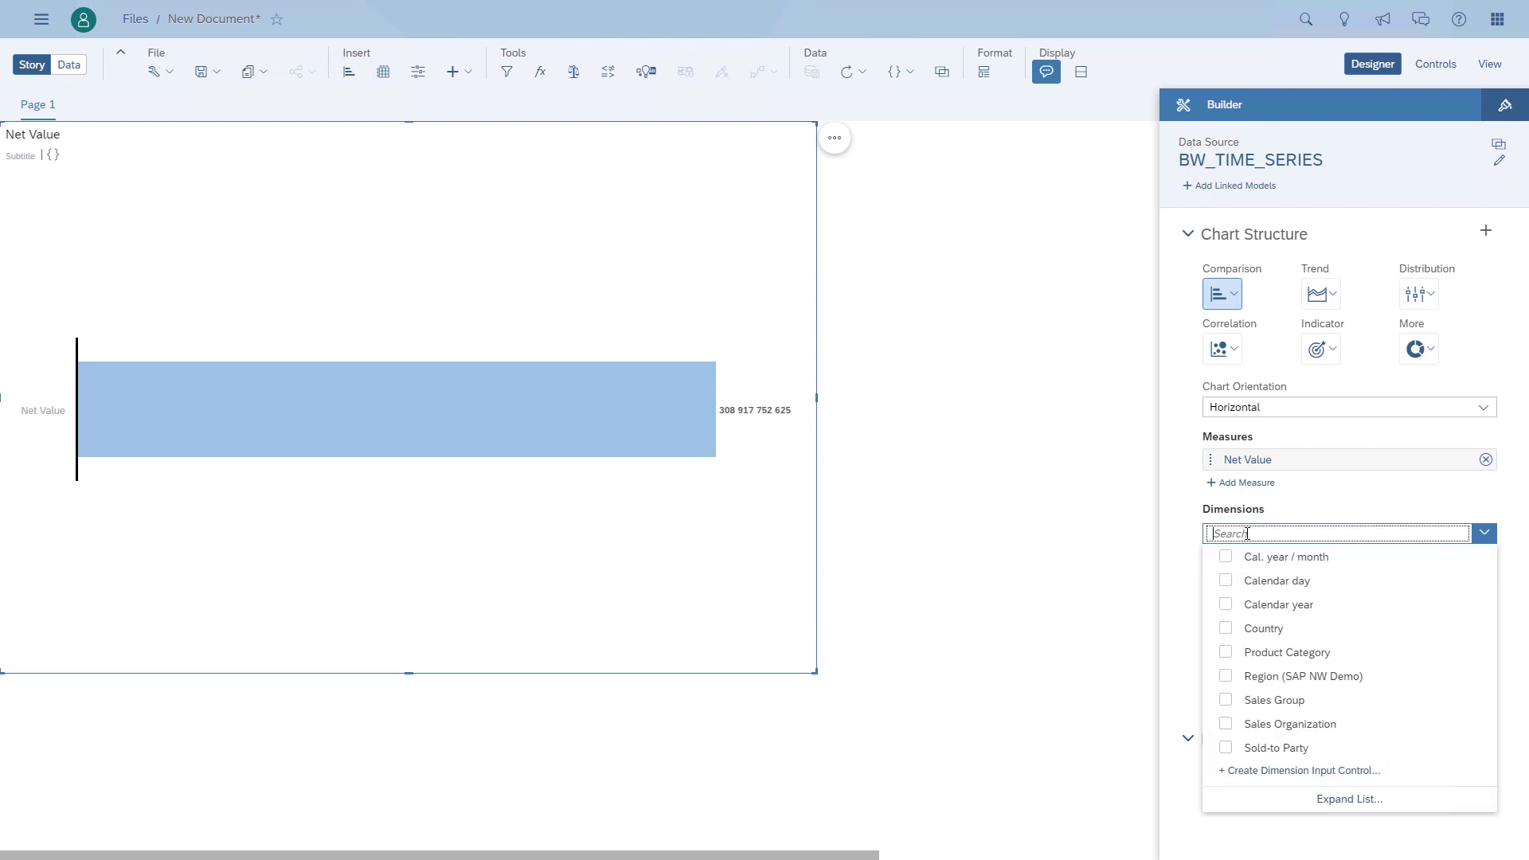
click(1259, 582)
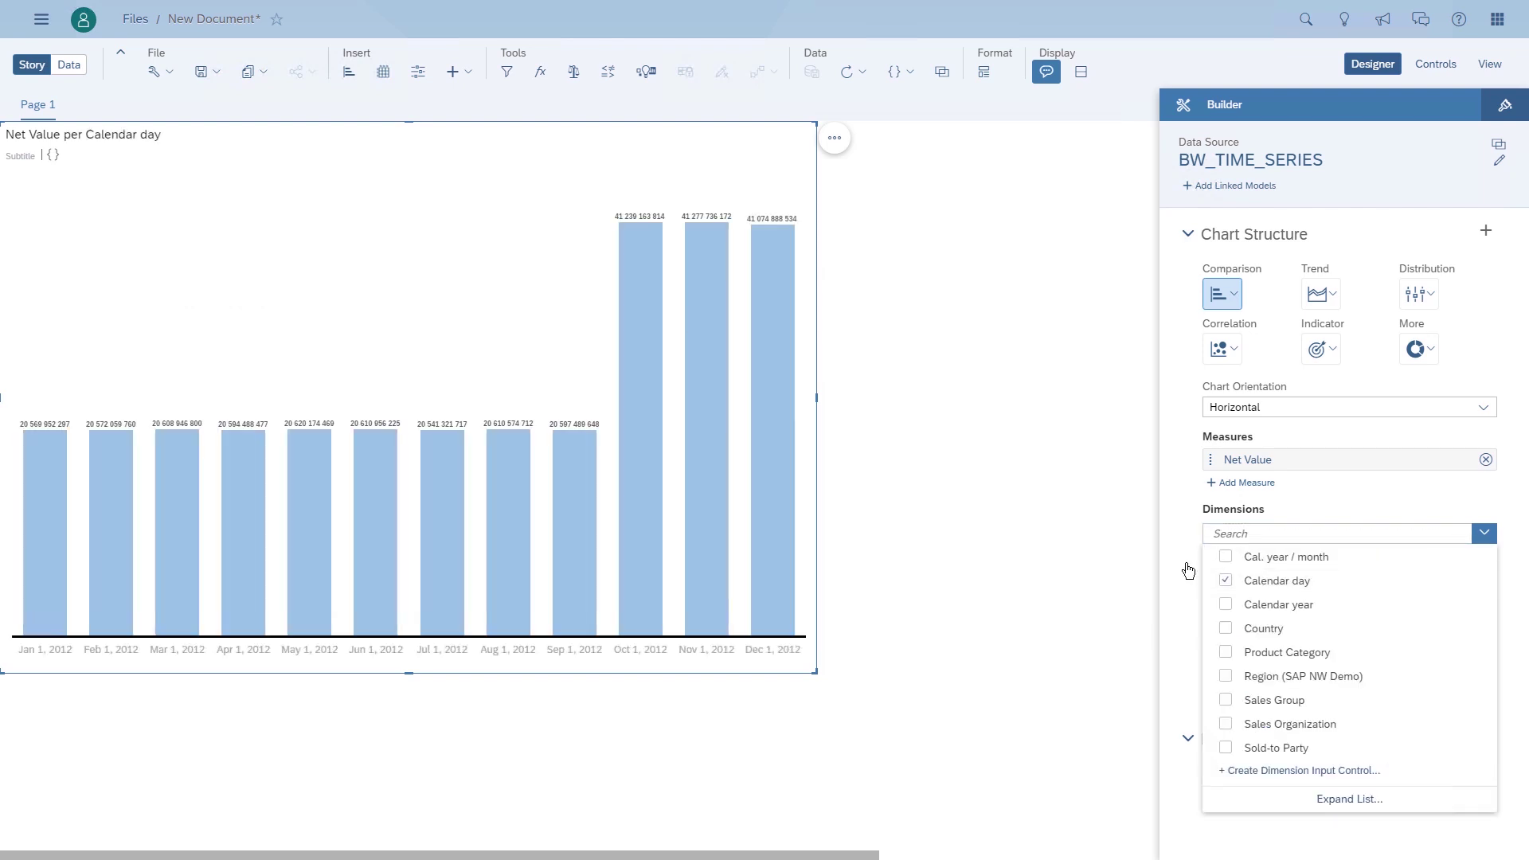
click(1183, 562)
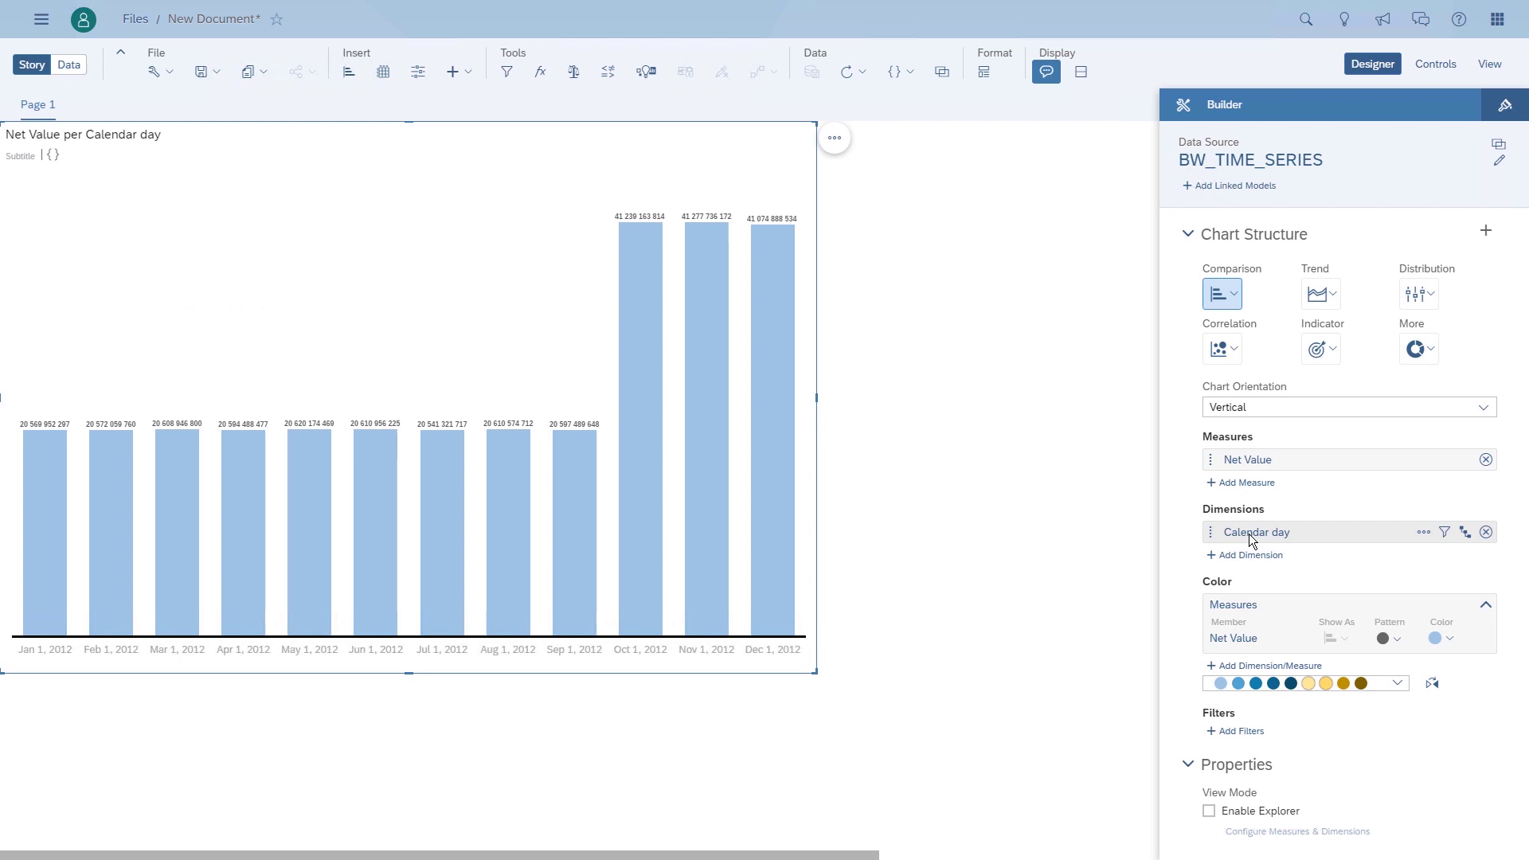
Apply the 0YEA_MON_DAY hierarchy to Calendar day, collapsing the chart into one 2012 bar
click(1465, 535)
click(1463, 564)
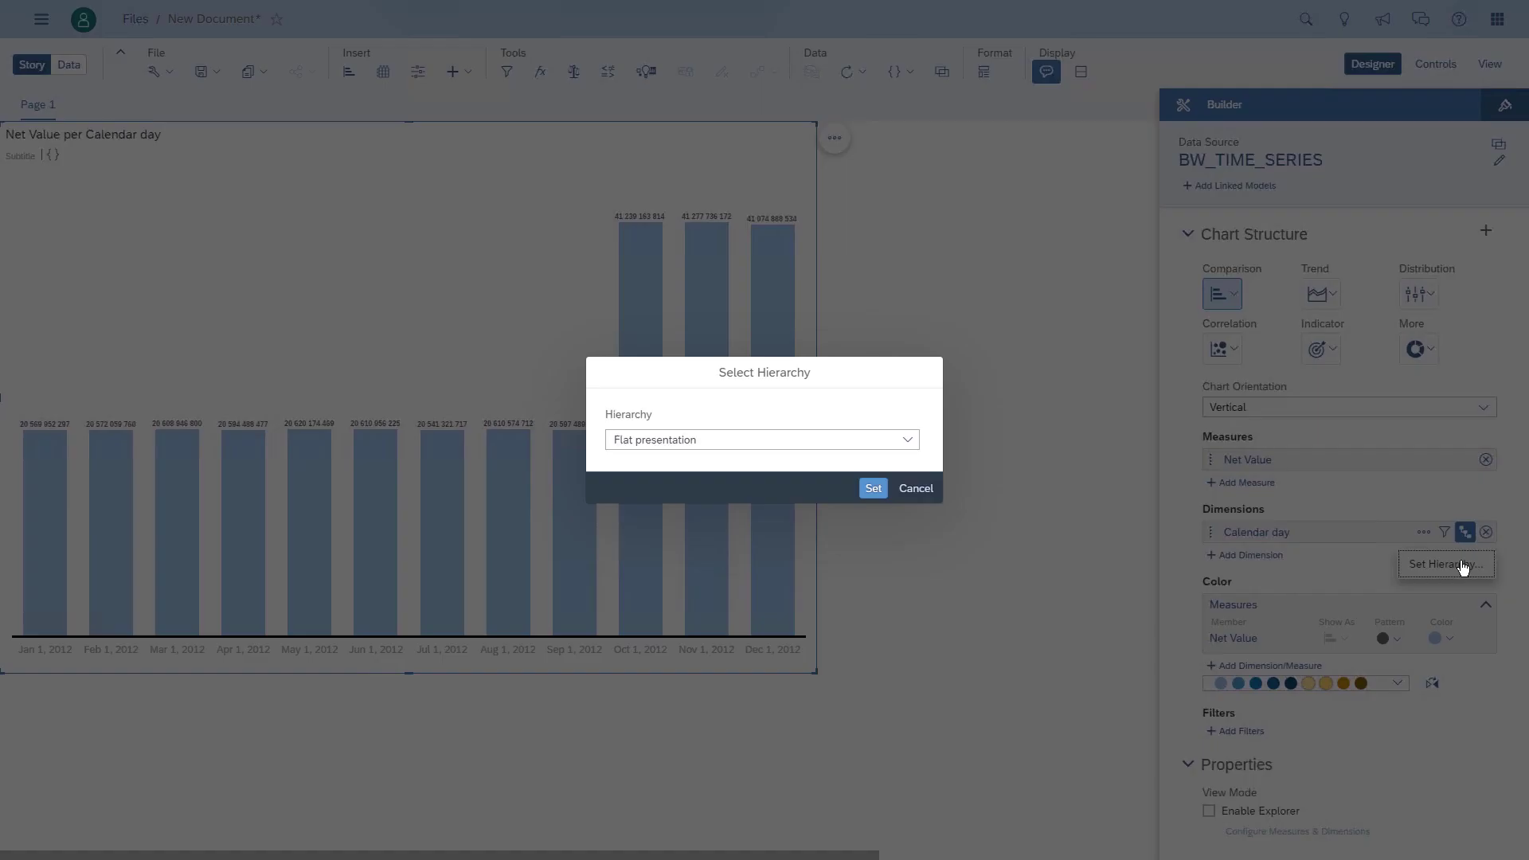
click(909, 442)
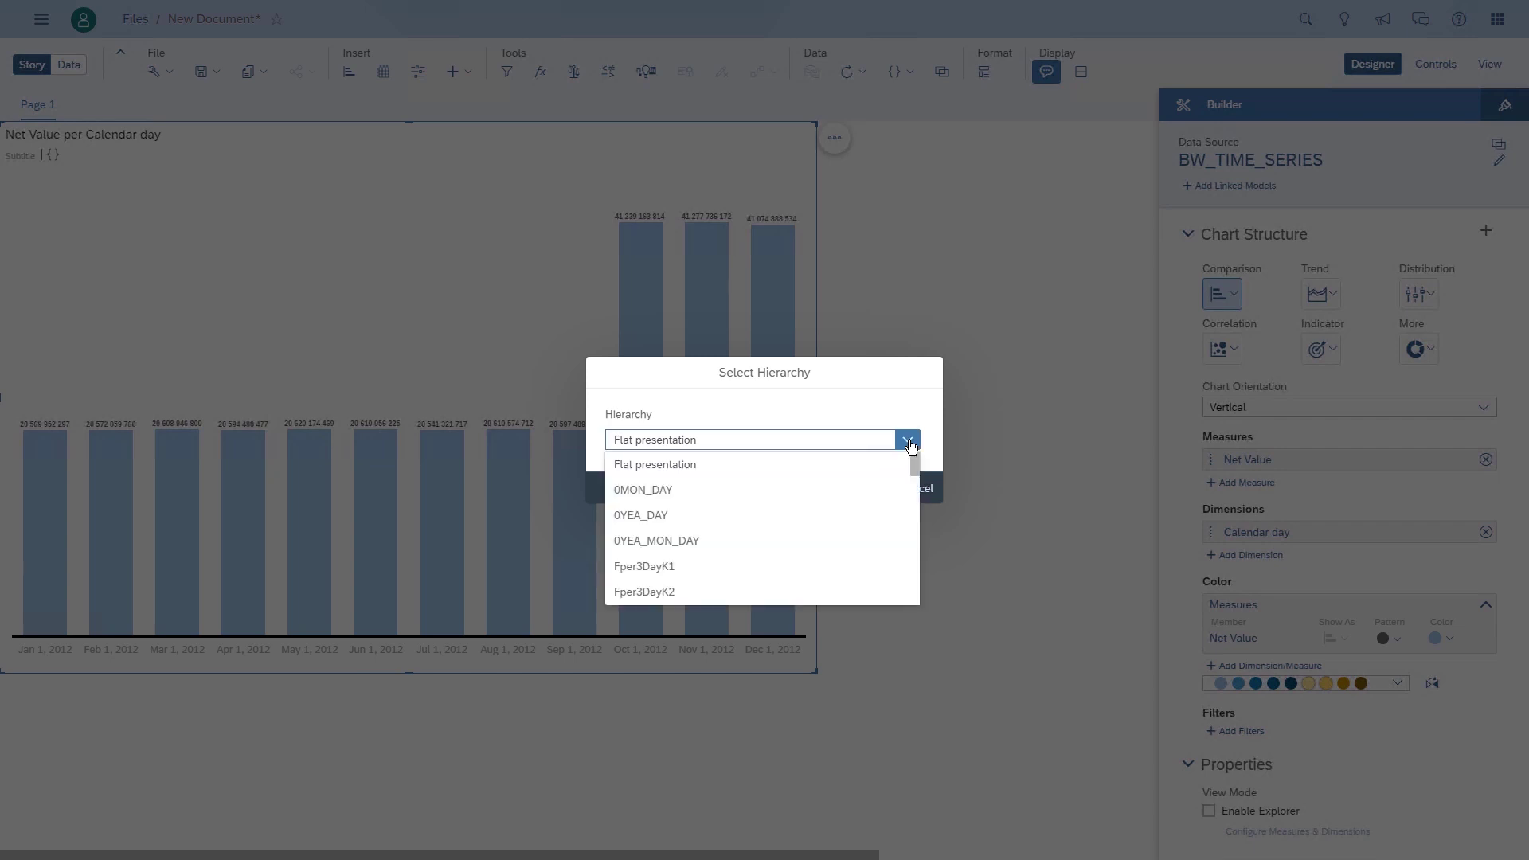
drag(920, 500, 920, 609)
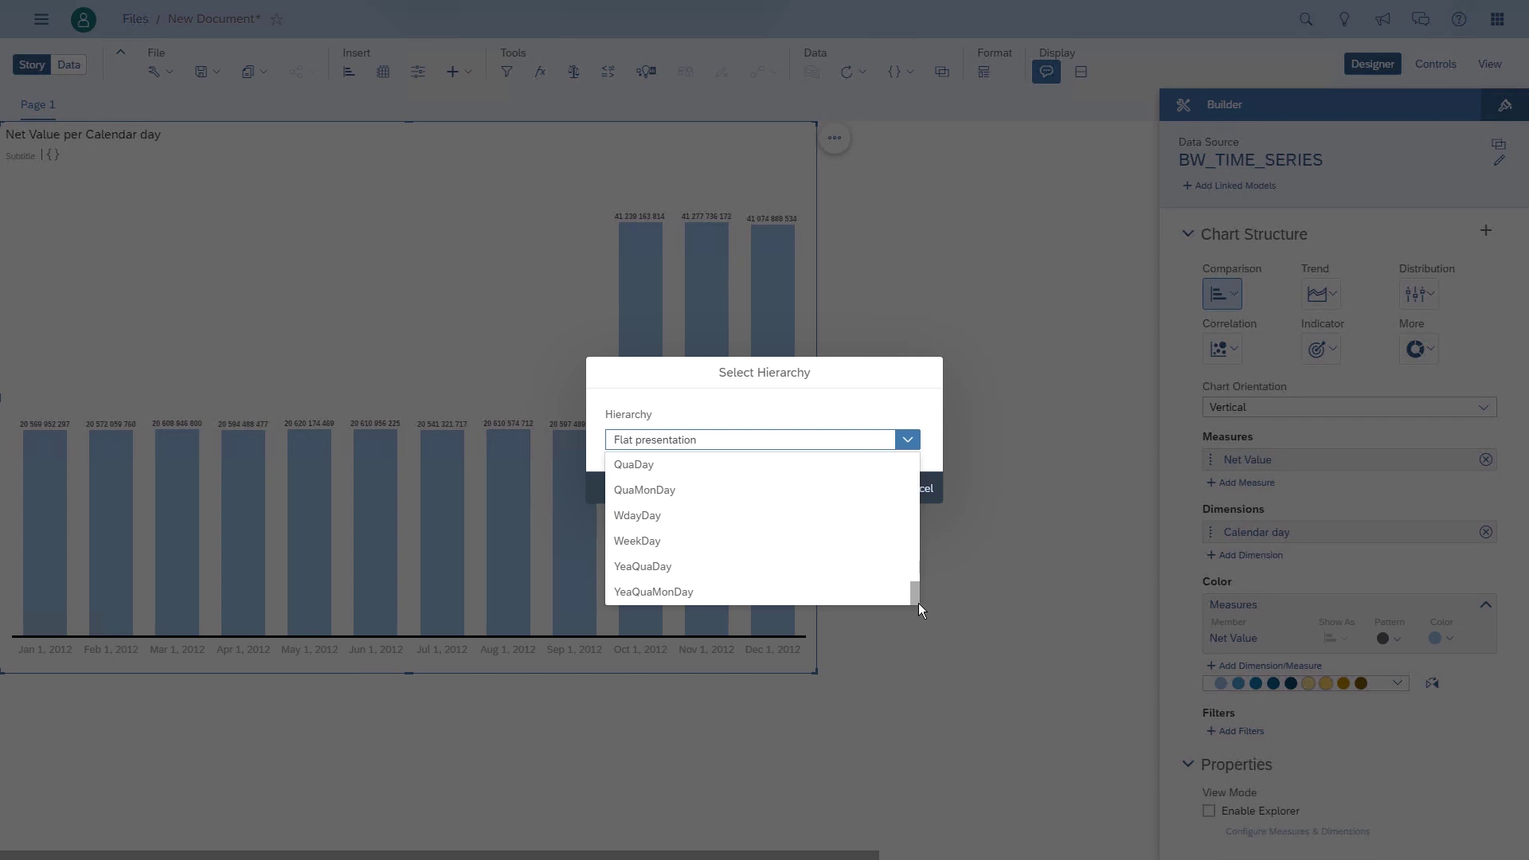
drag(917, 596, 898, 462)
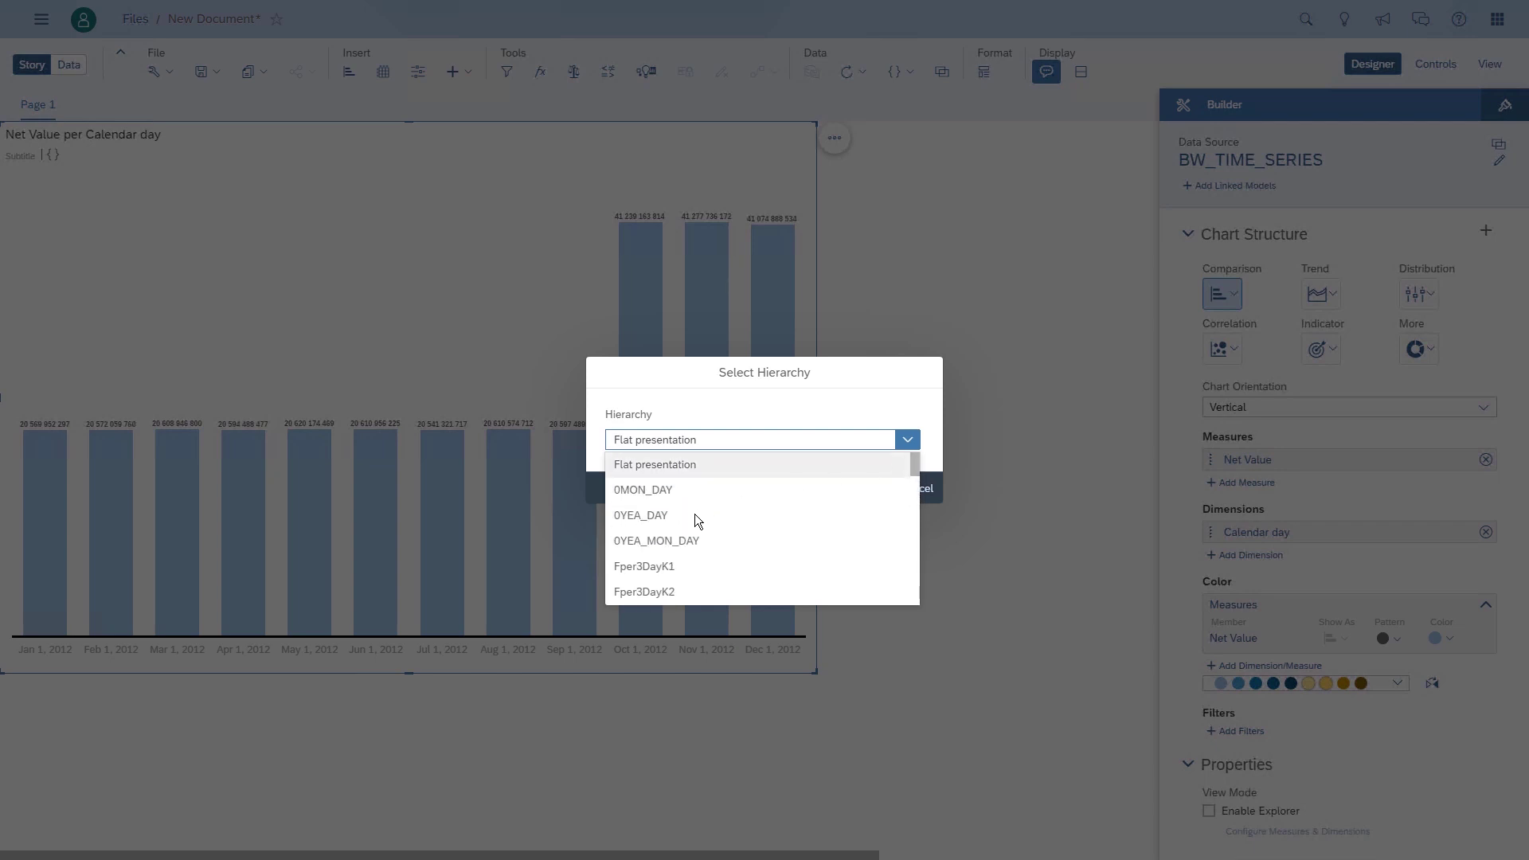
click(682, 541)
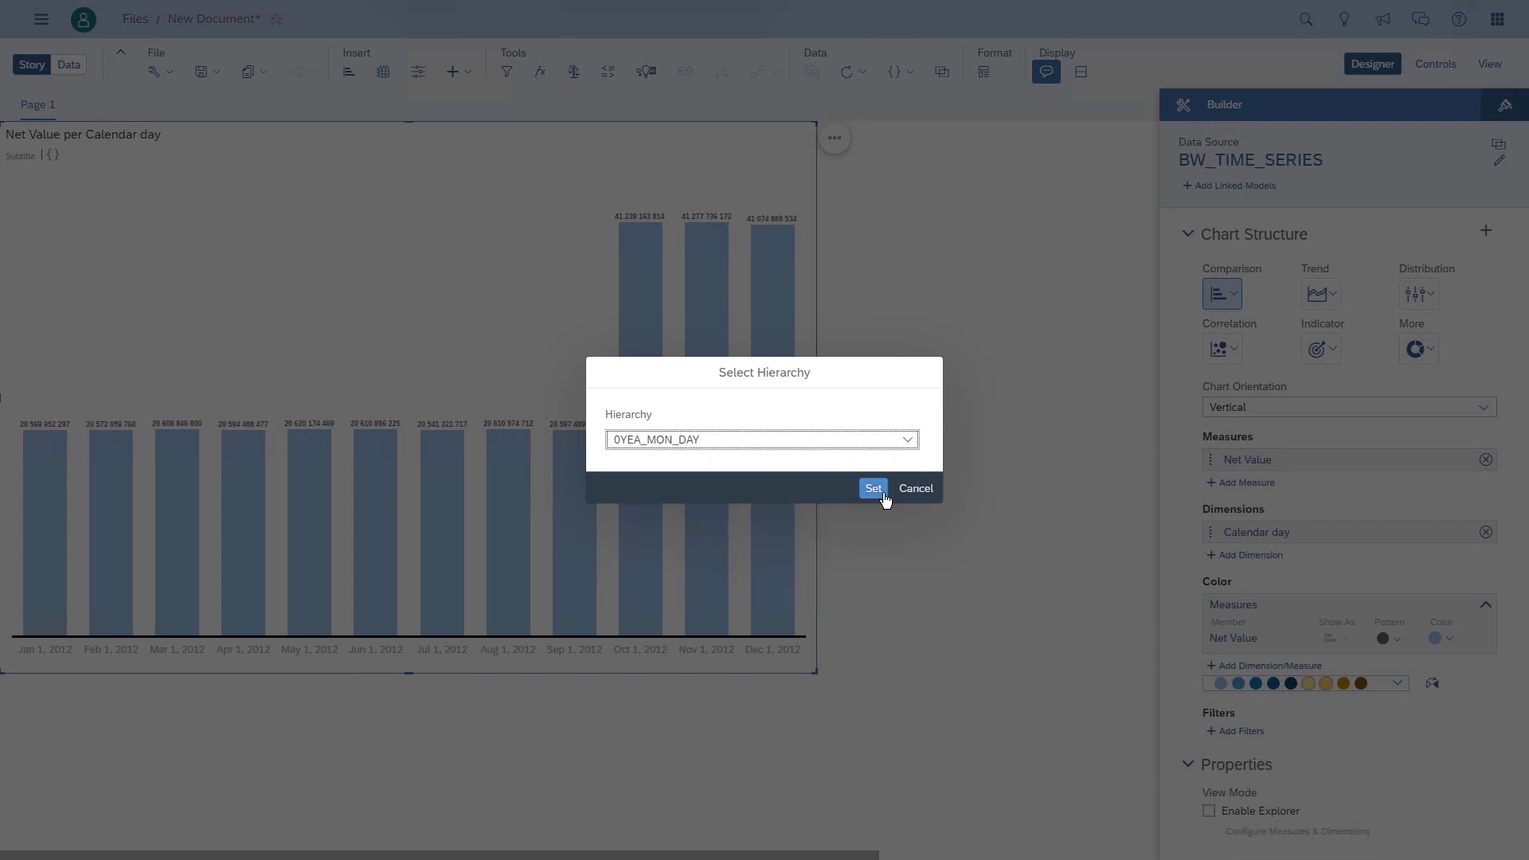
click(874, 490)
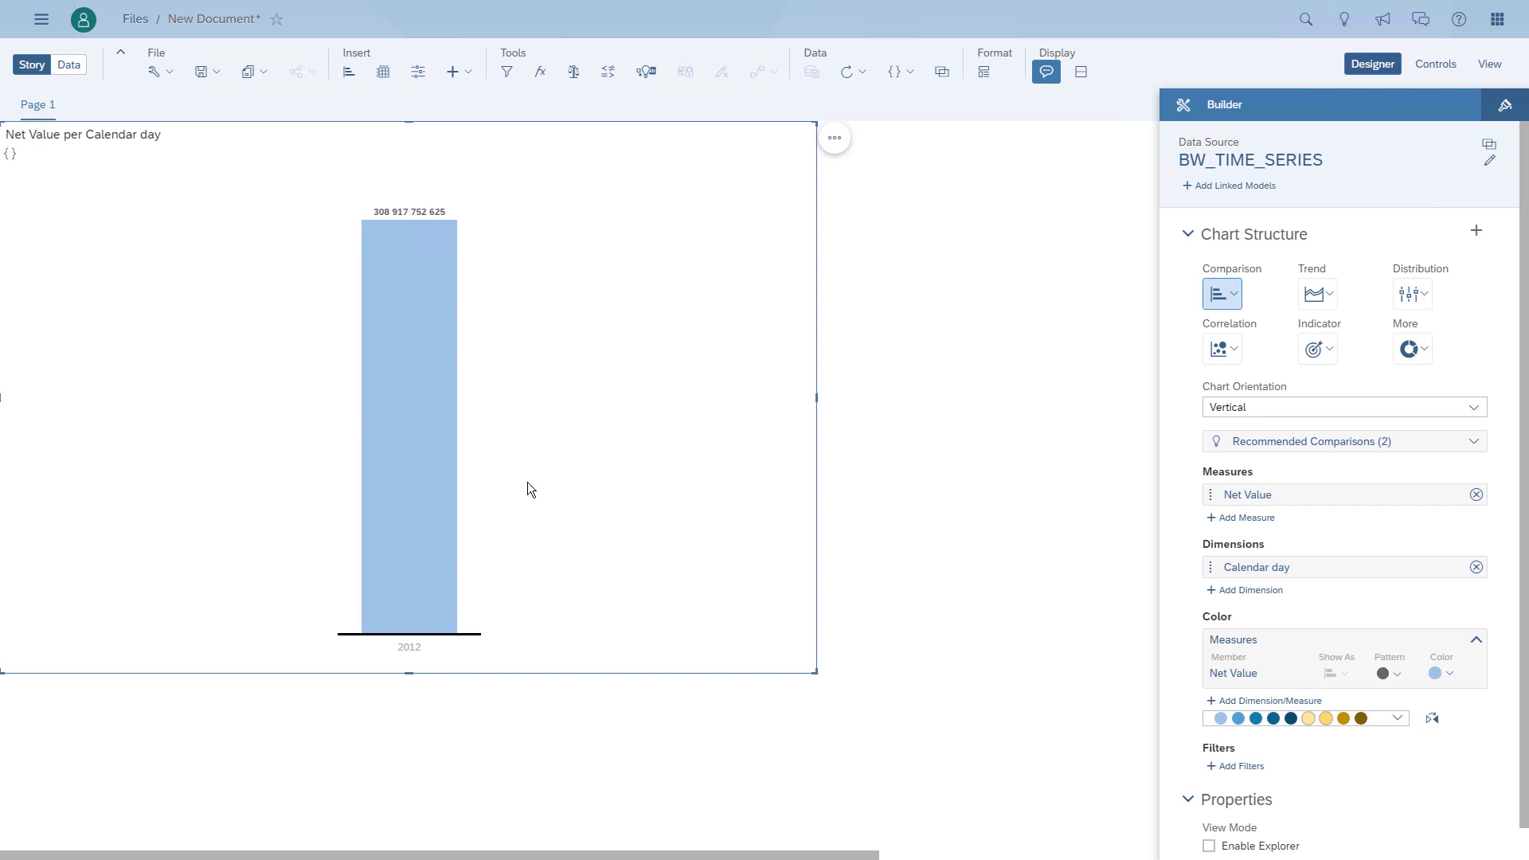
Drill the 2012 bar down into months and switch the chart to a Trend time series
click(423, 502)
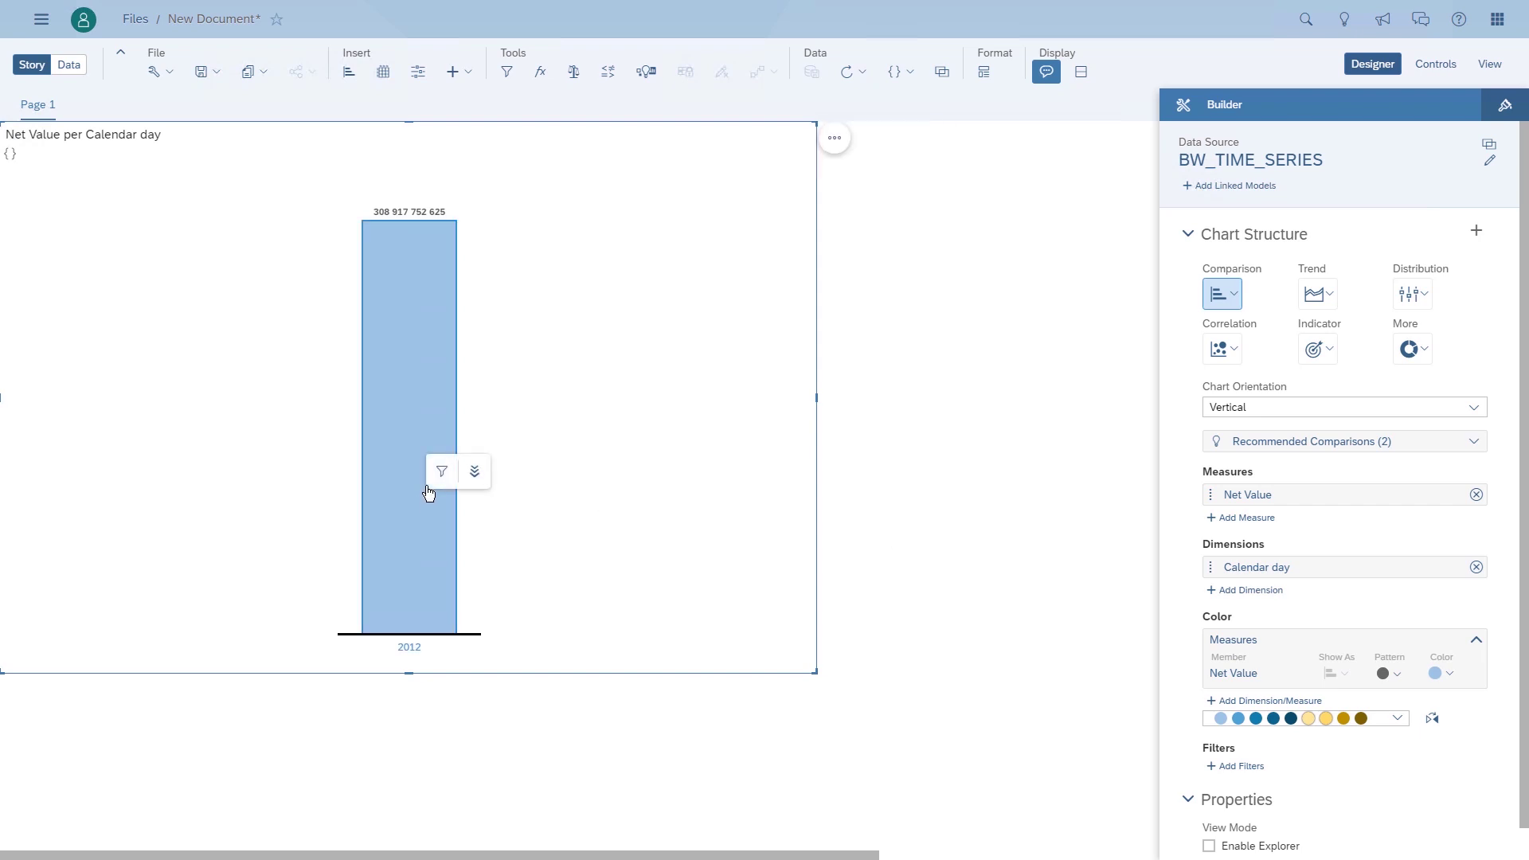
click(482, 476)
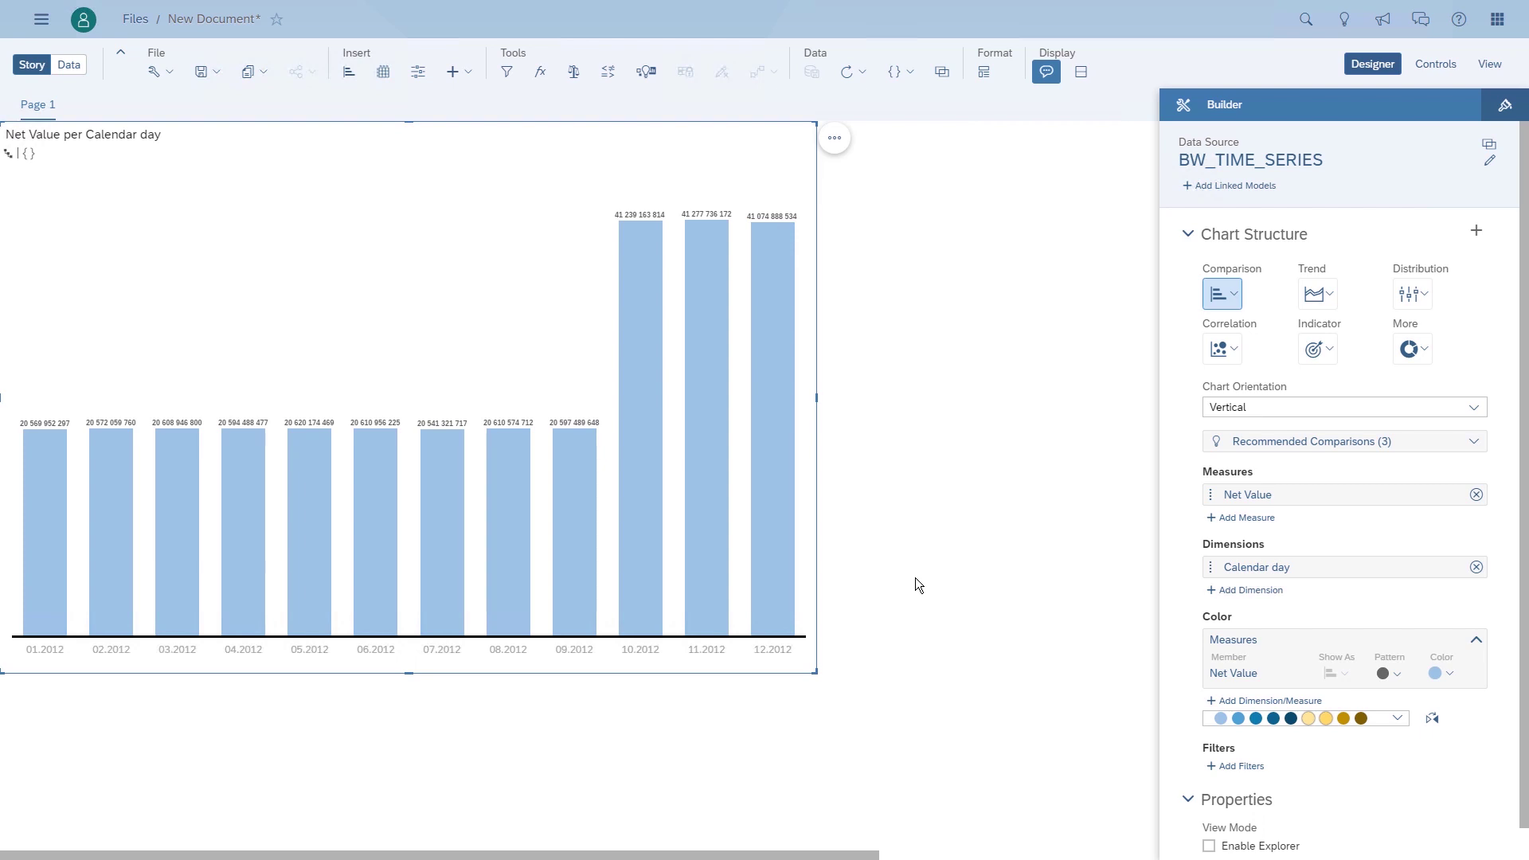
click(1328, 297)
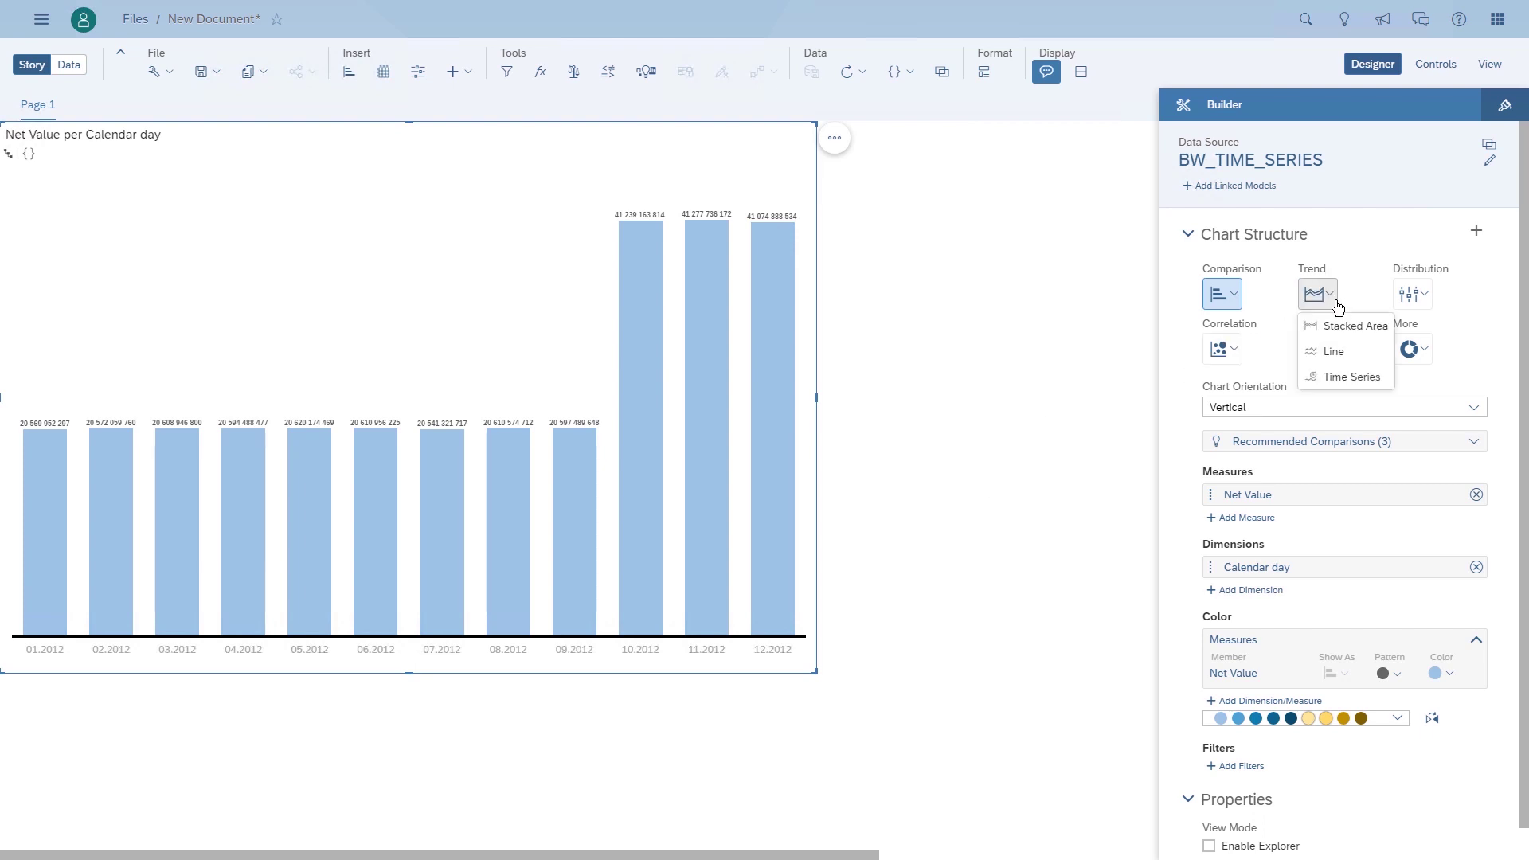
click(1344, 380)
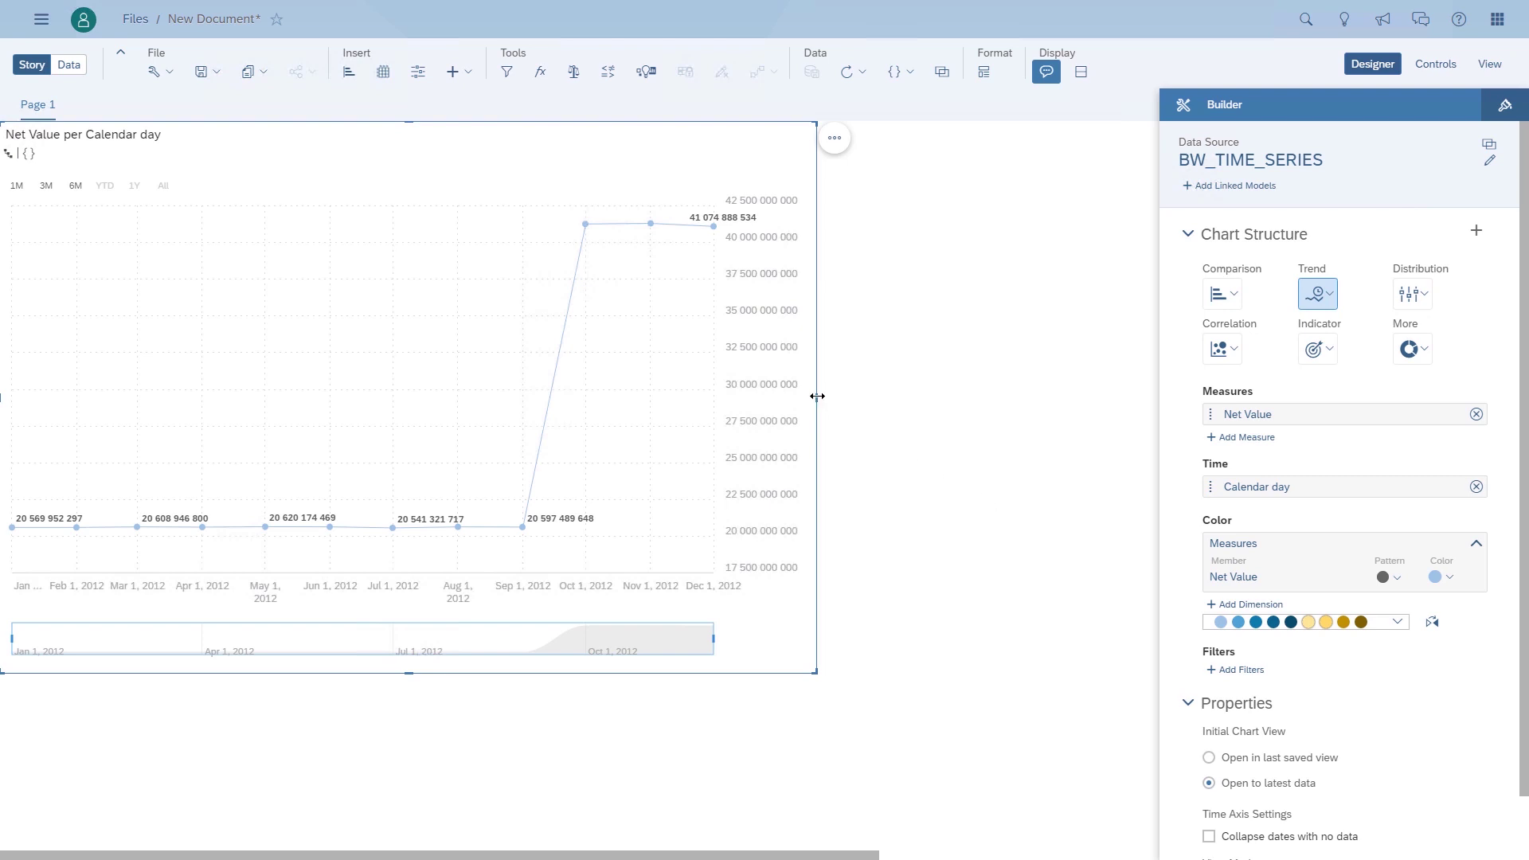
Widen the time-series chart to the right and adjust its visible time range
drag(820, 395, 1019, 393)
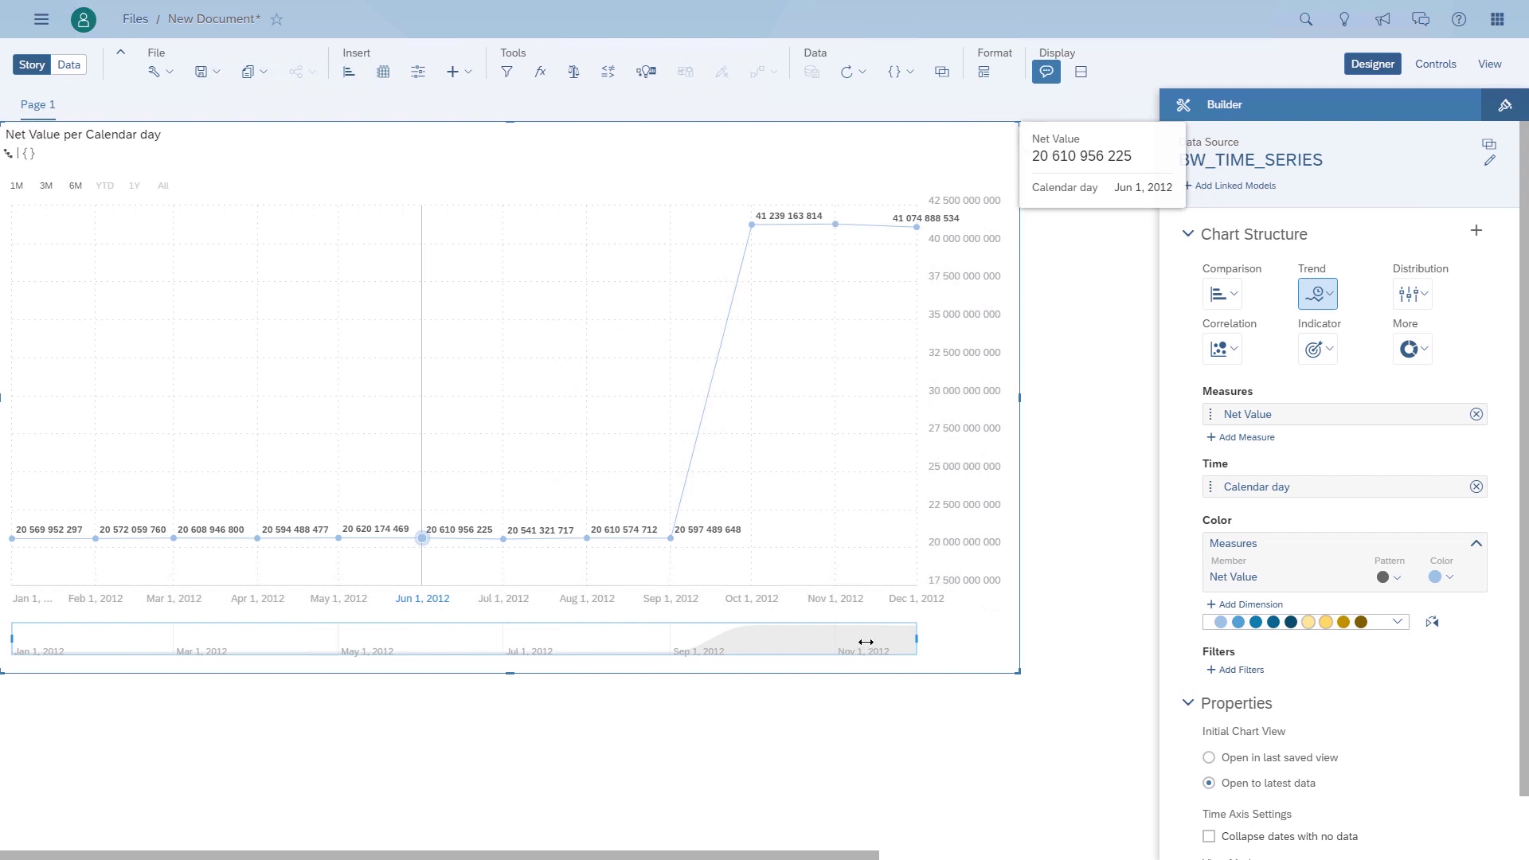
drag(916, 642, 956, 643)
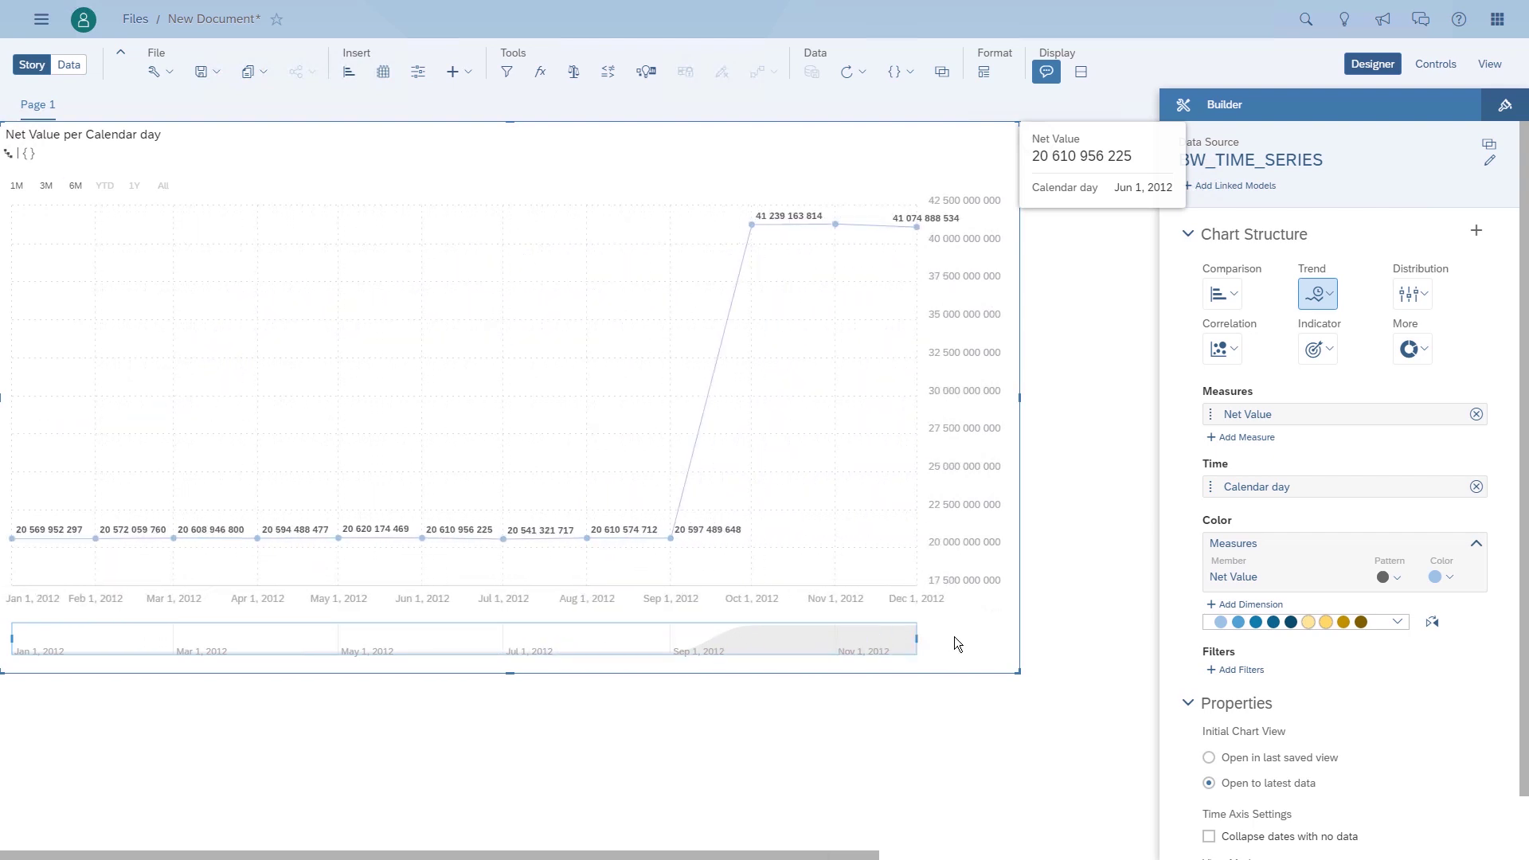
click(169, 690)
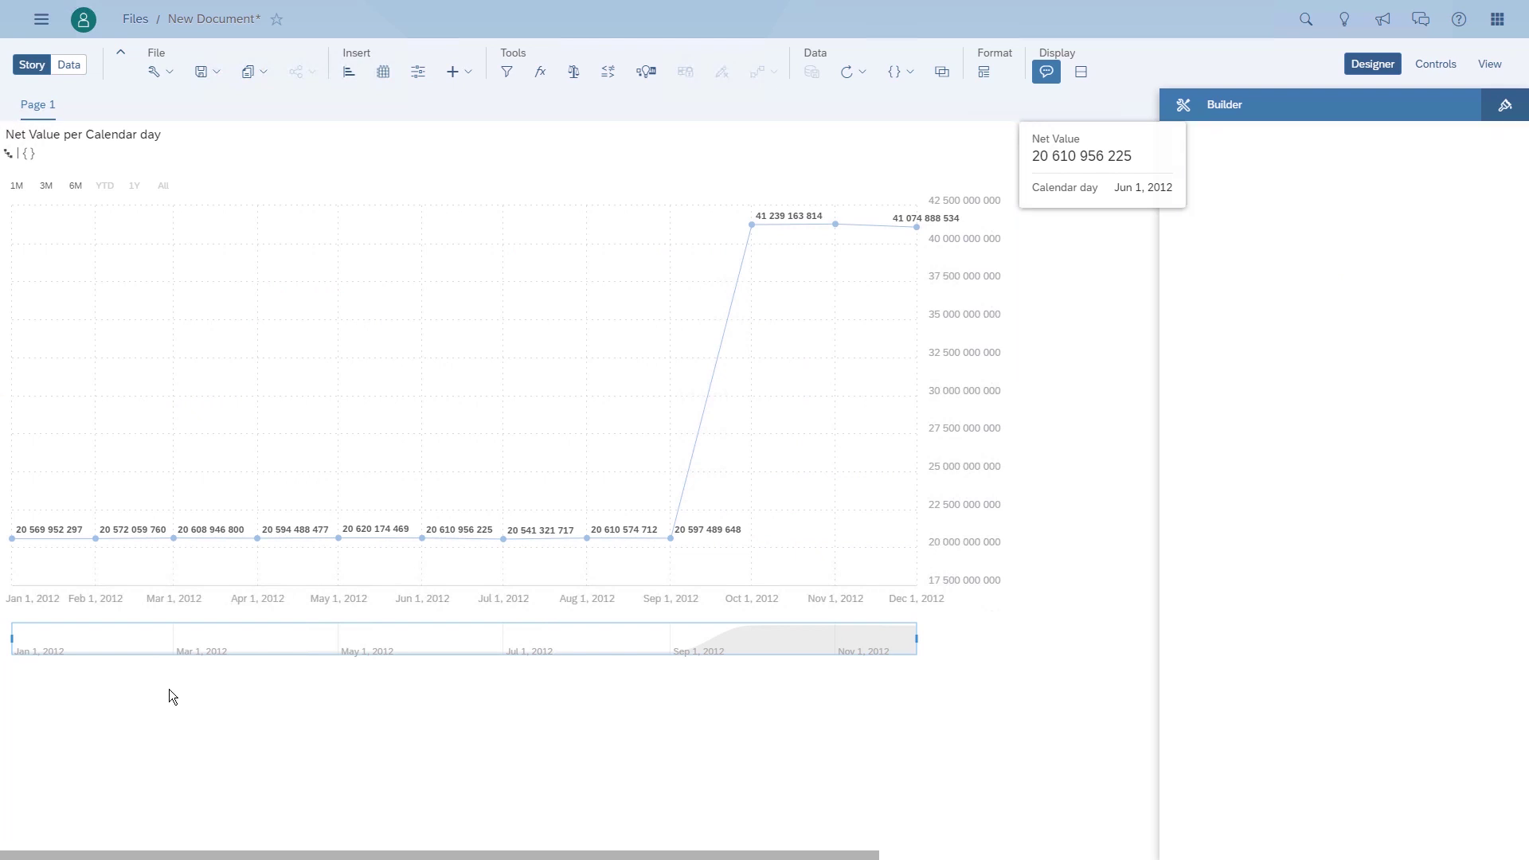
click(992, 163)
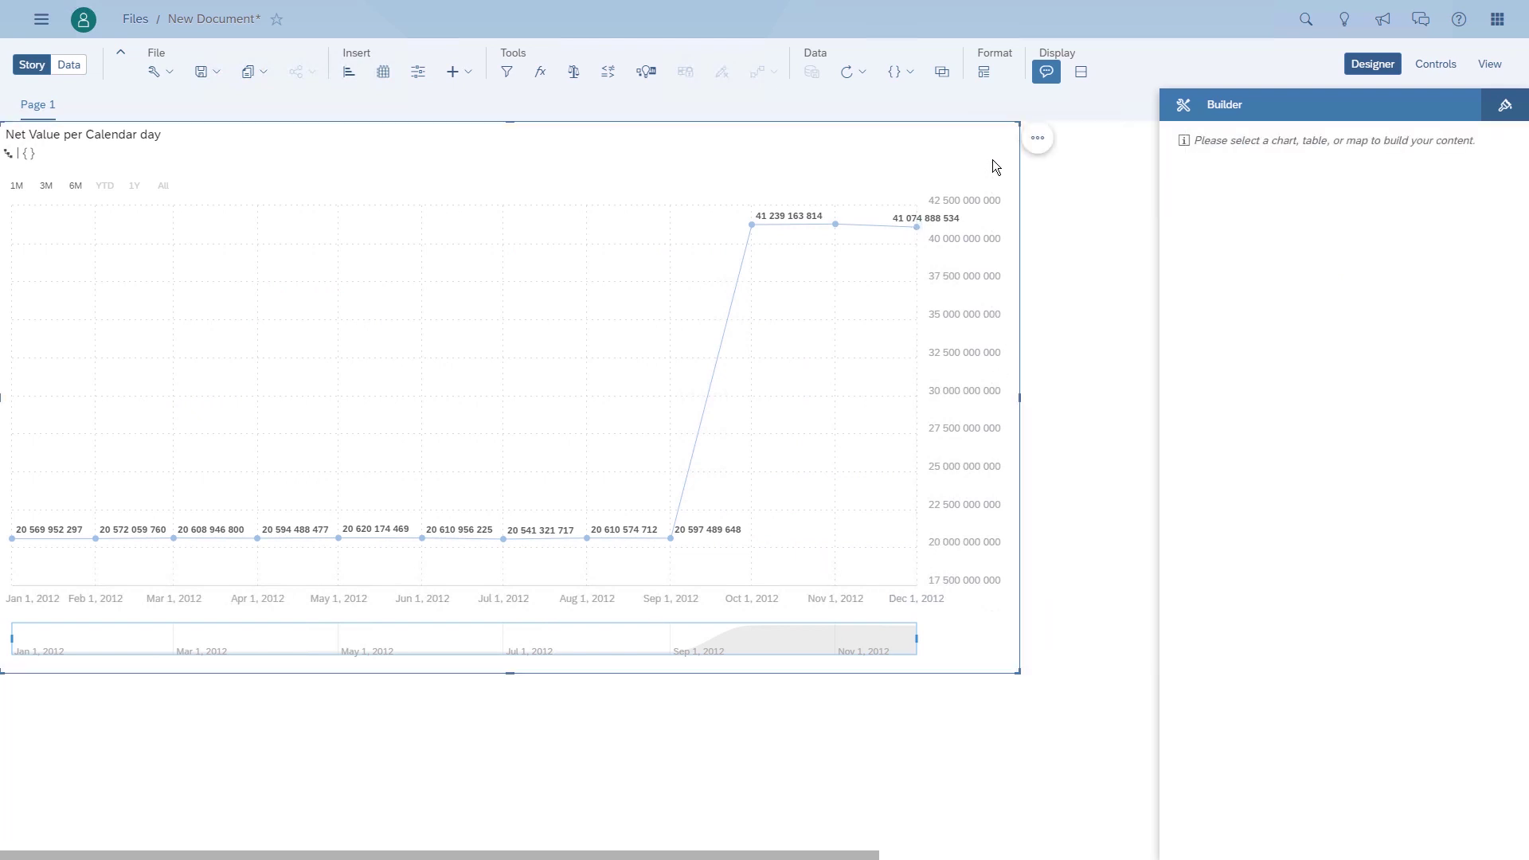
Add an Automatic Forecast to the Net Value time series, extending it to Jan 2013
click(1036, 153)
mouse_move(1090, 235)
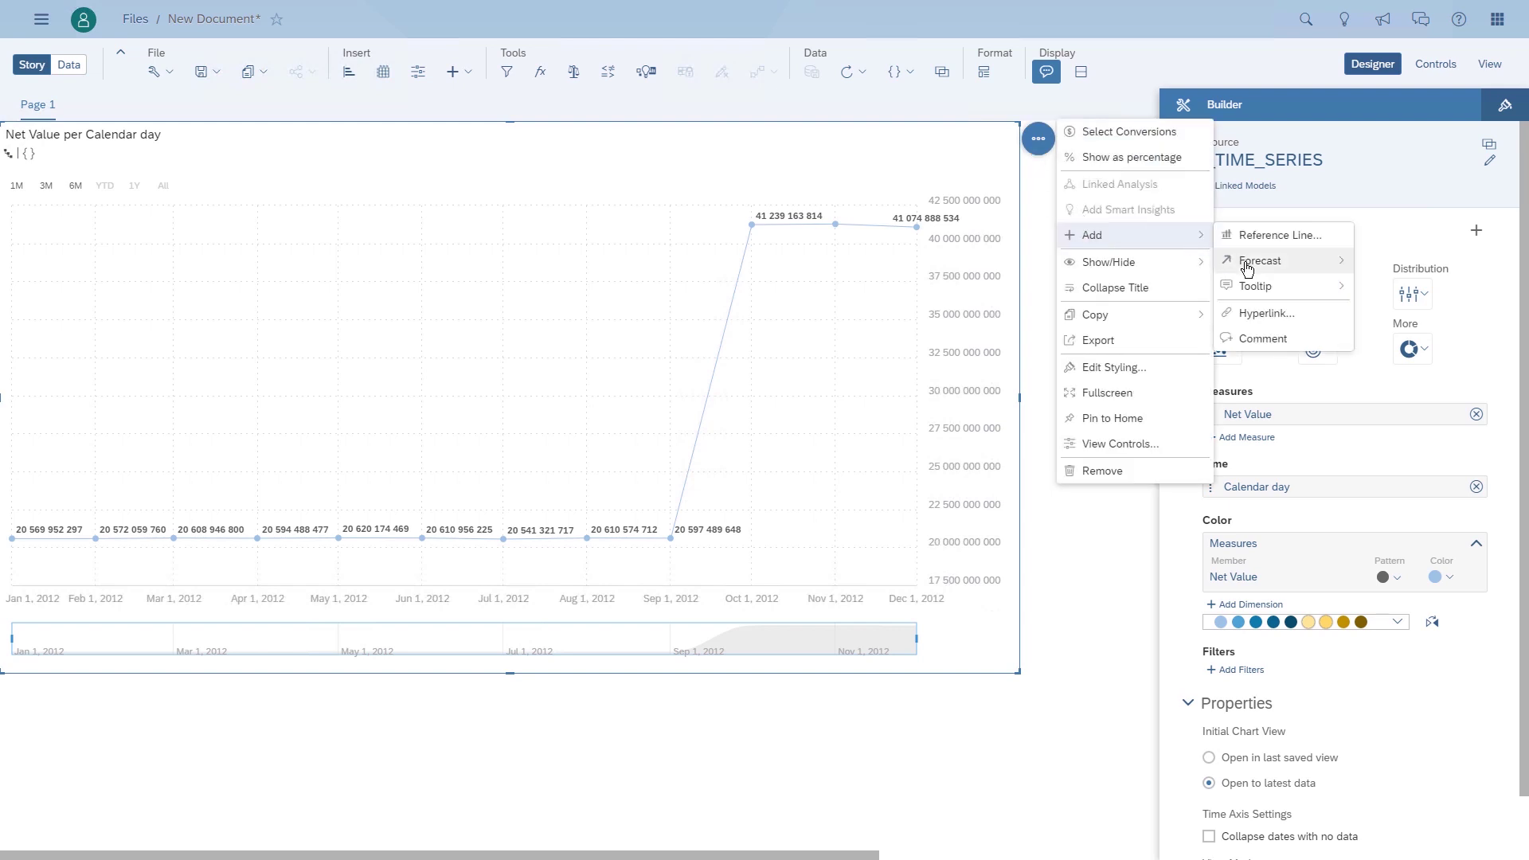
mouse_move(1250, 264)
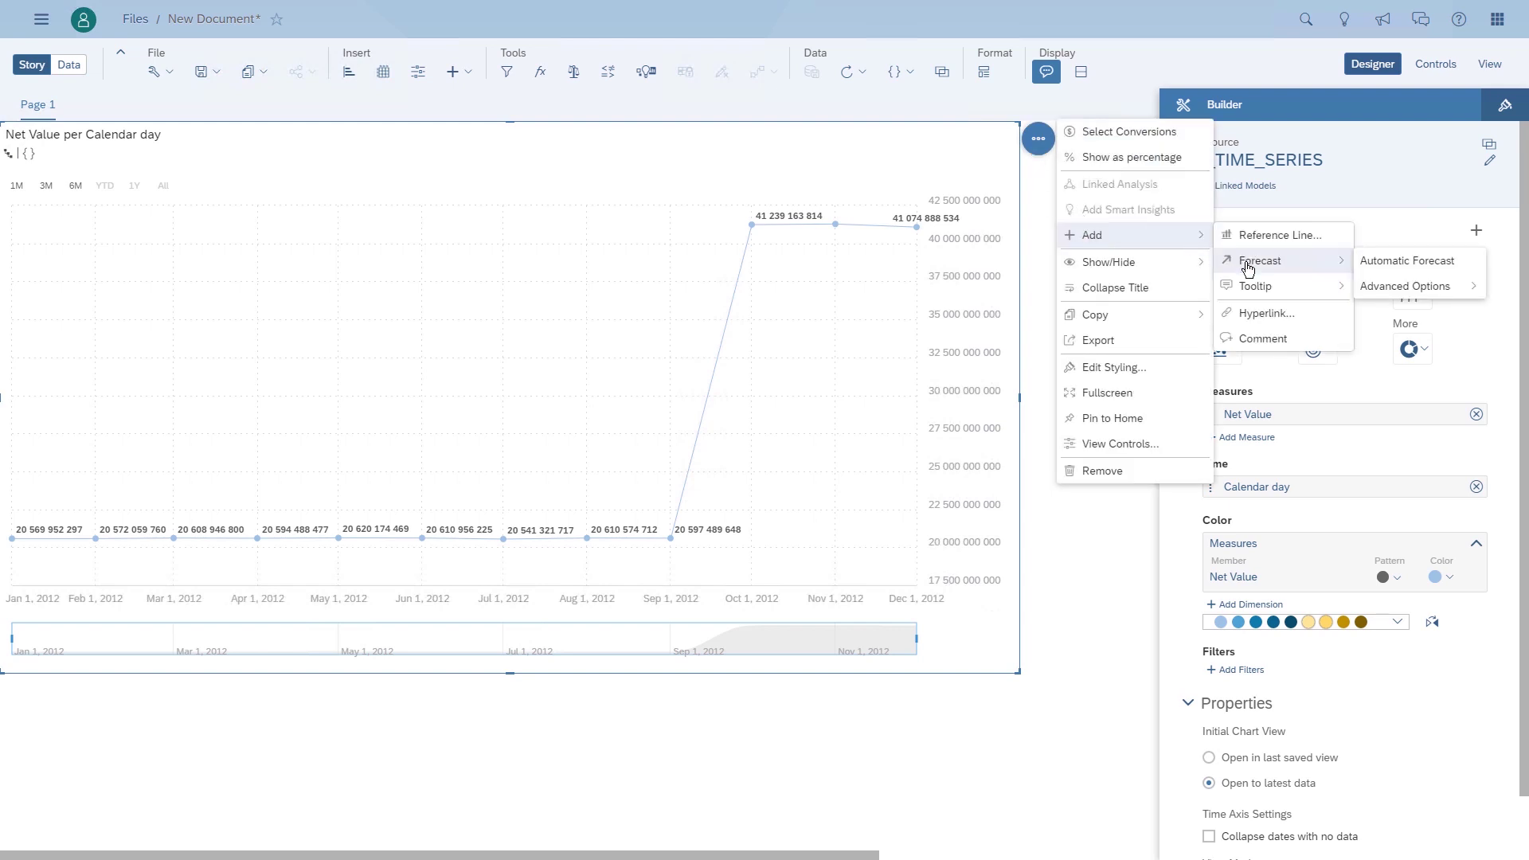
click(1403, 269)
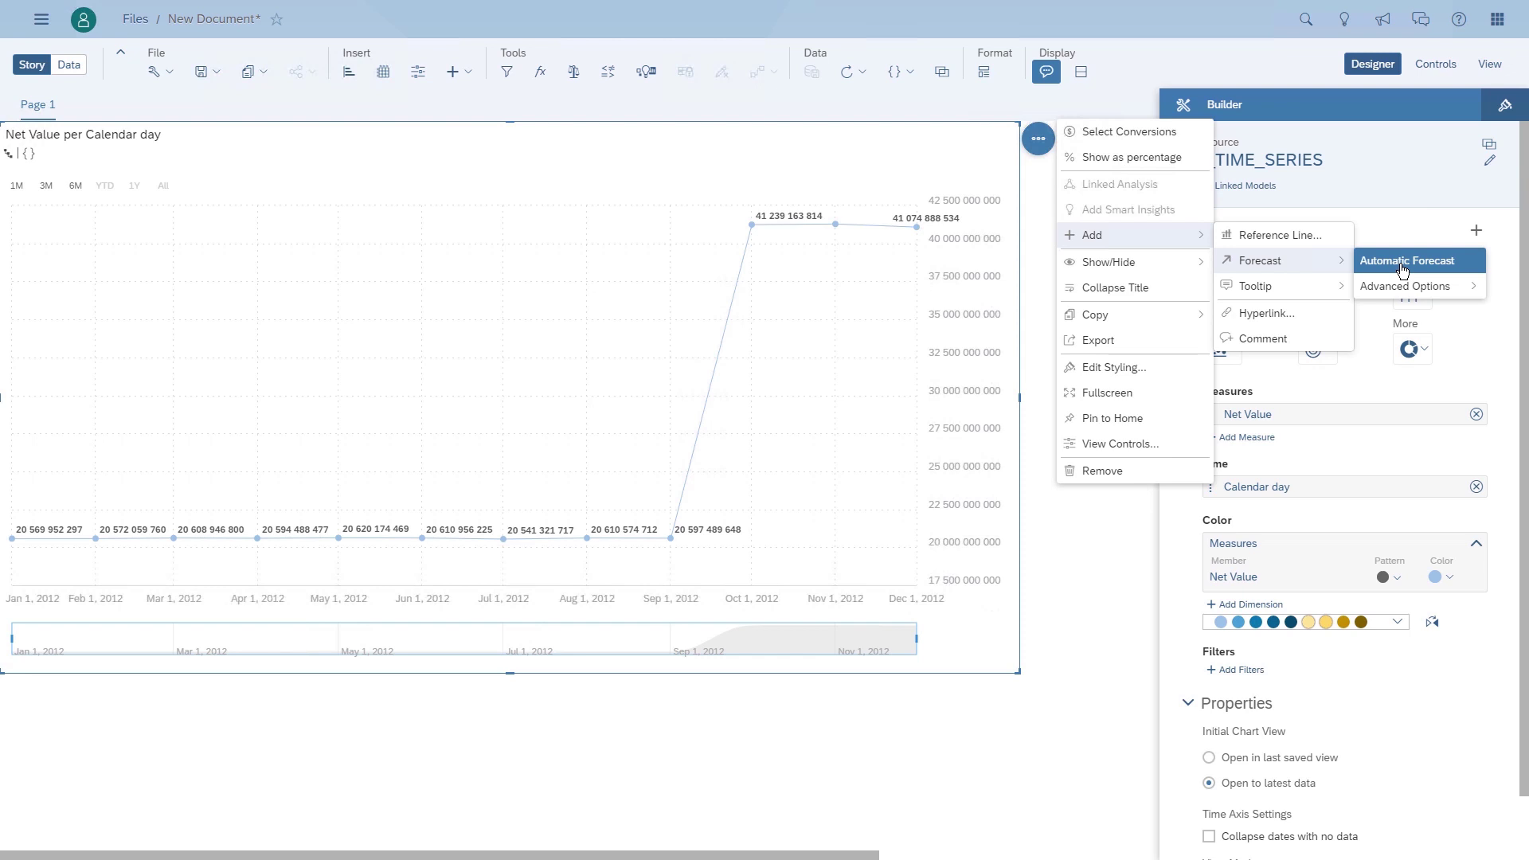
click(1403, 270)
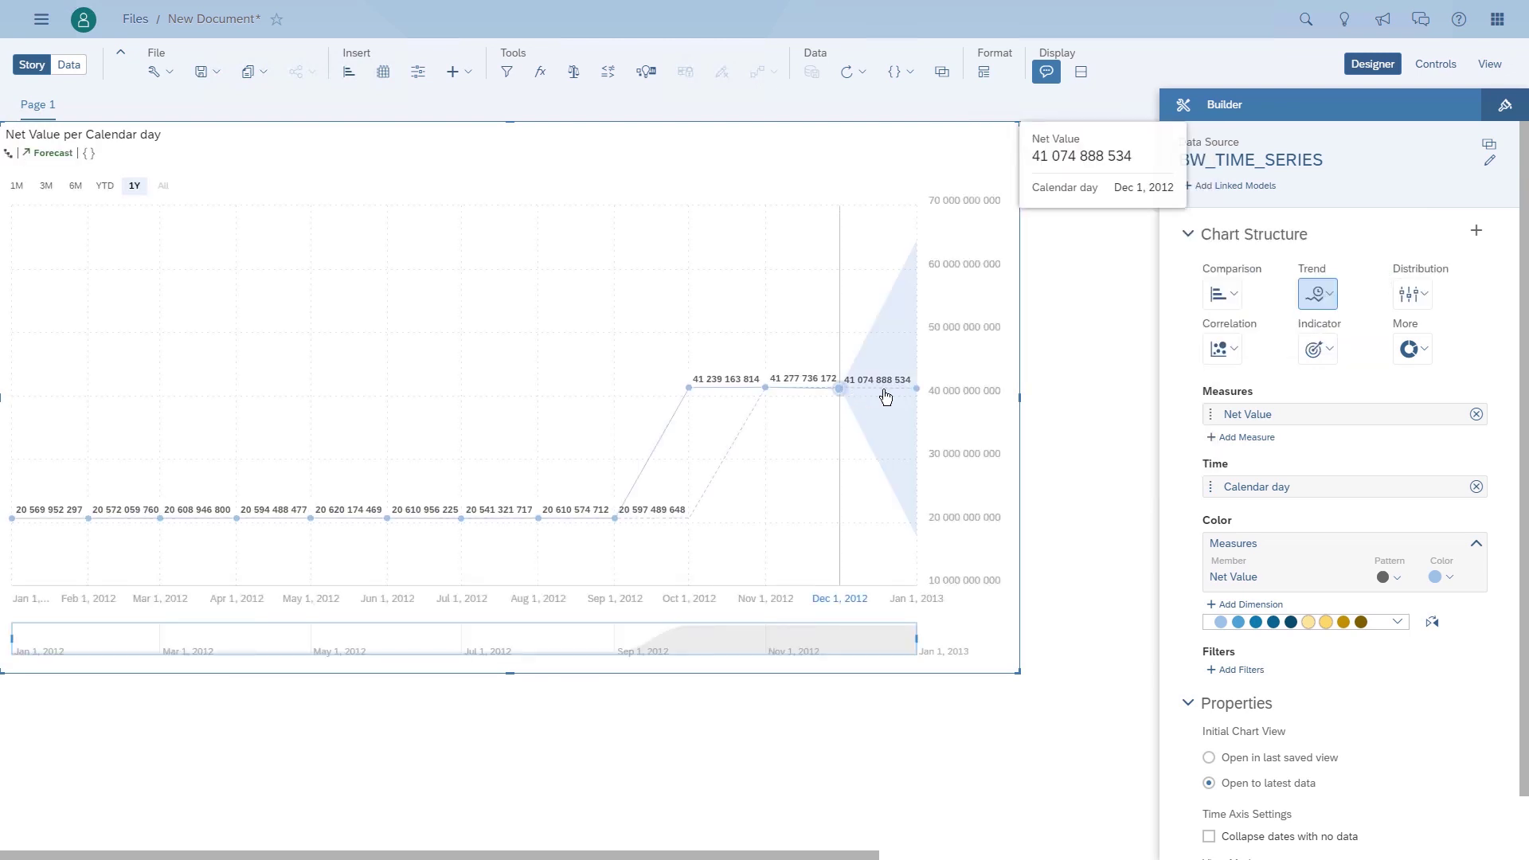
mouse_move(910, 394)
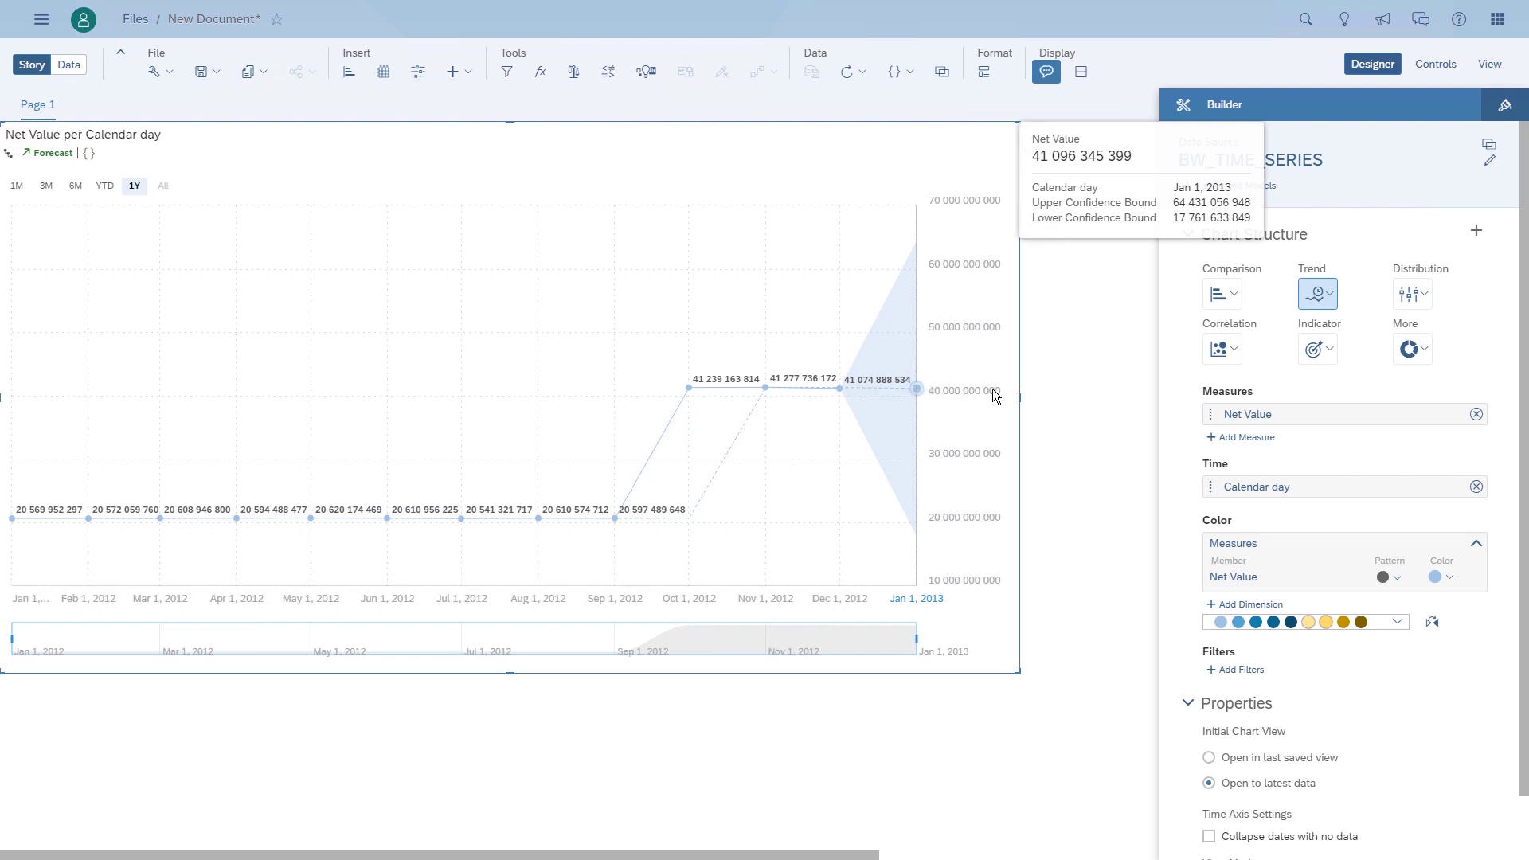
click(323, 667)
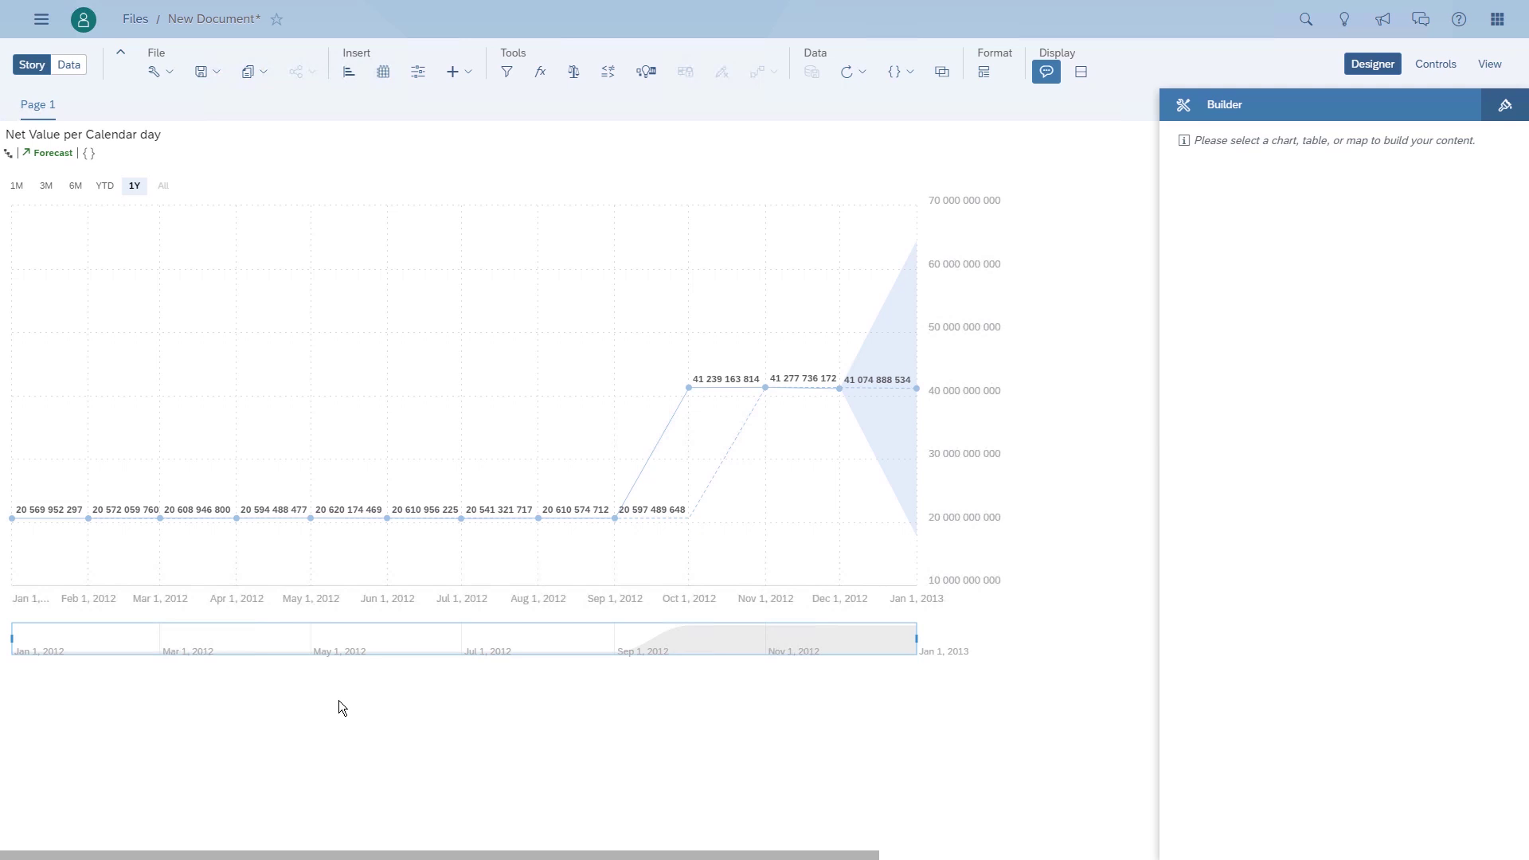
Add canvas Page 2 with an enlarged table of Net Value and Cost by Country
mouse_move(111, 113)
click(116, 109)
click(139, 159)
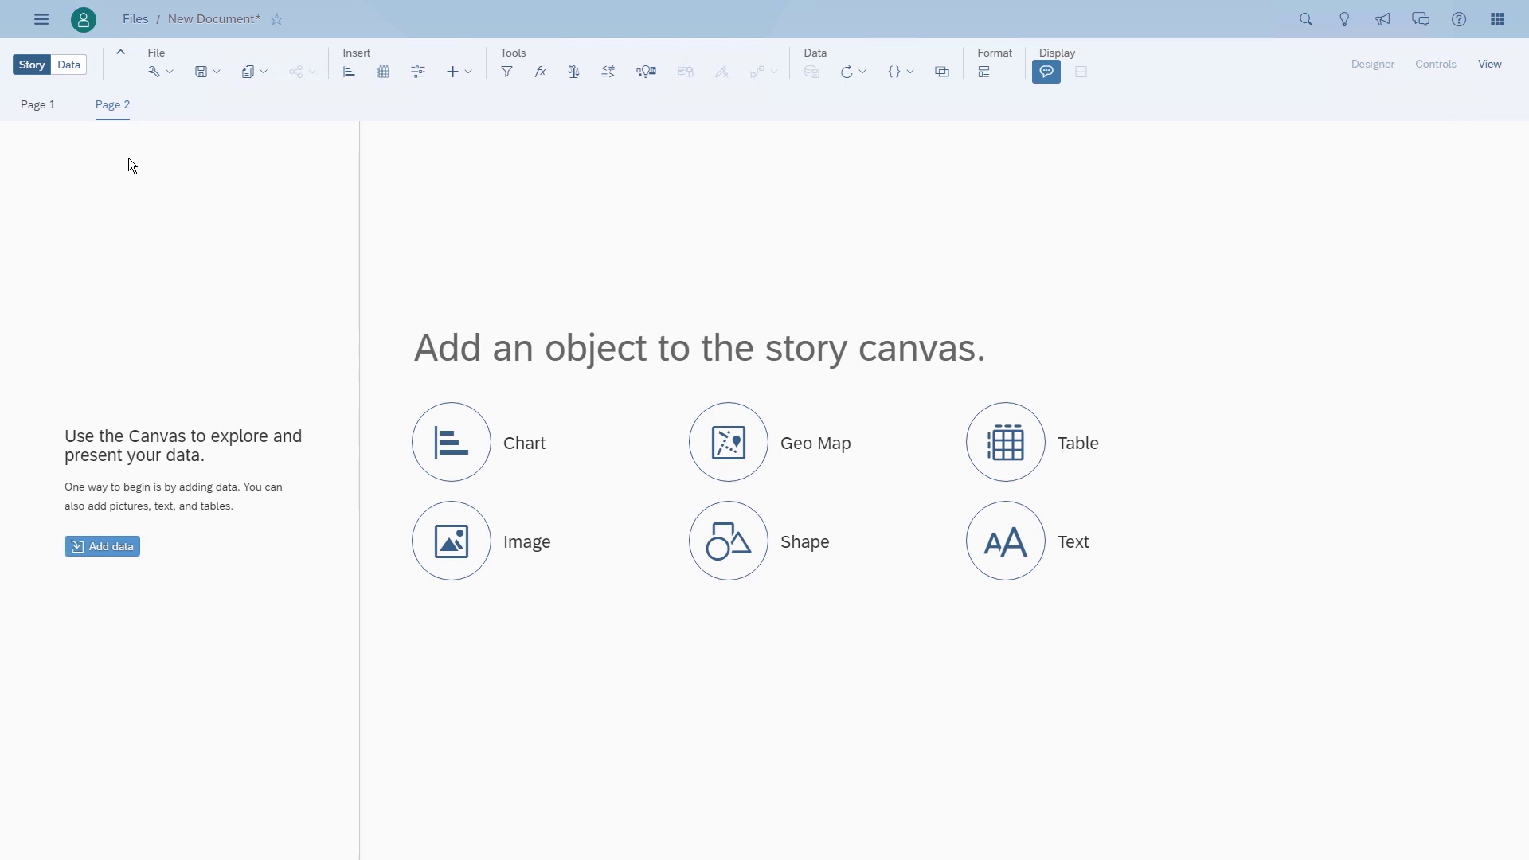
click(1008, 446)
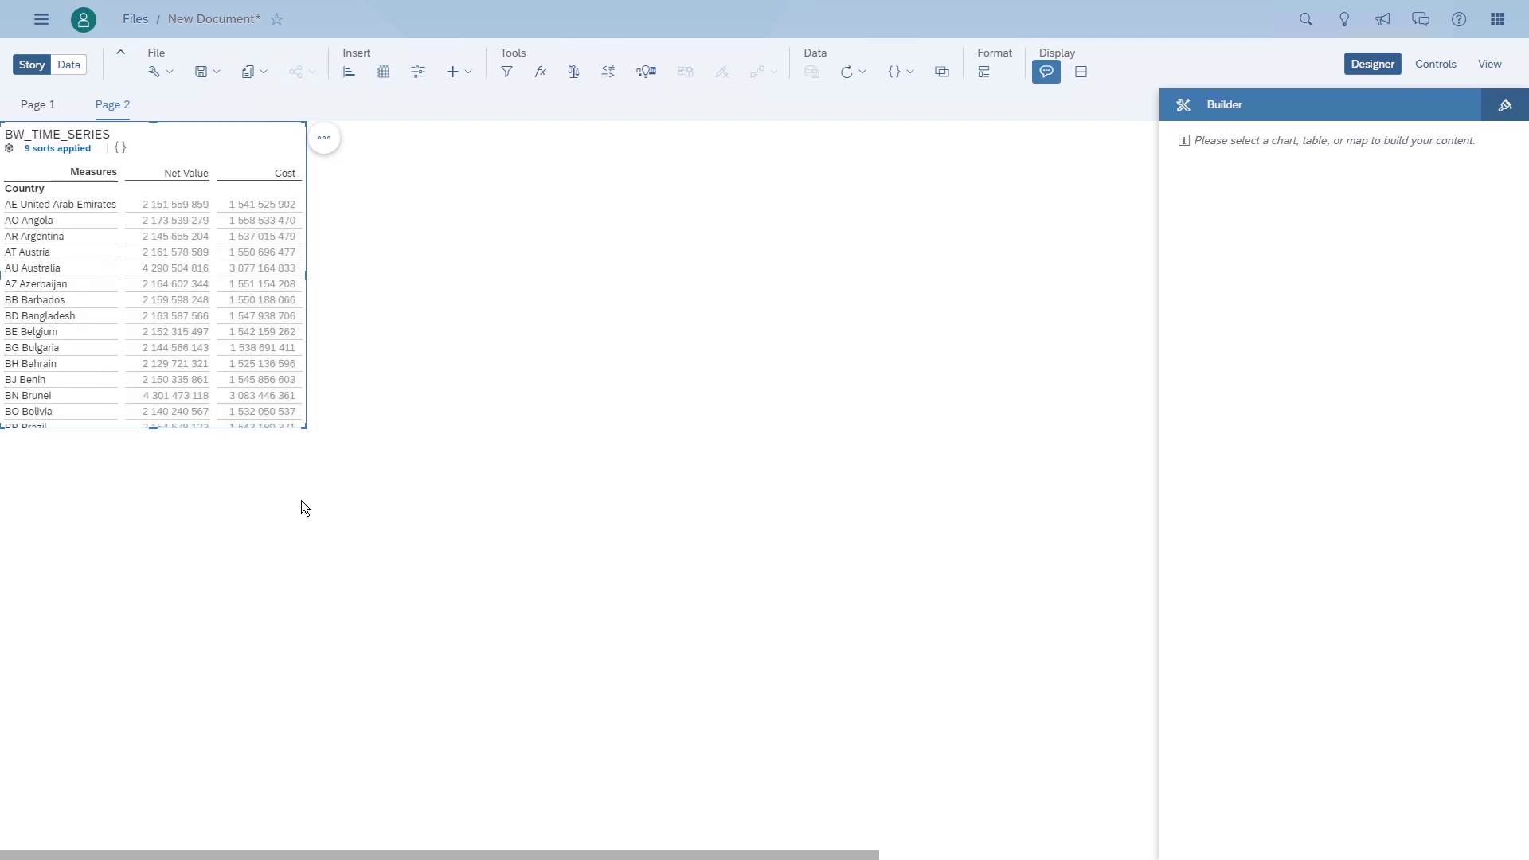
drag(328, 445, 622, 614)
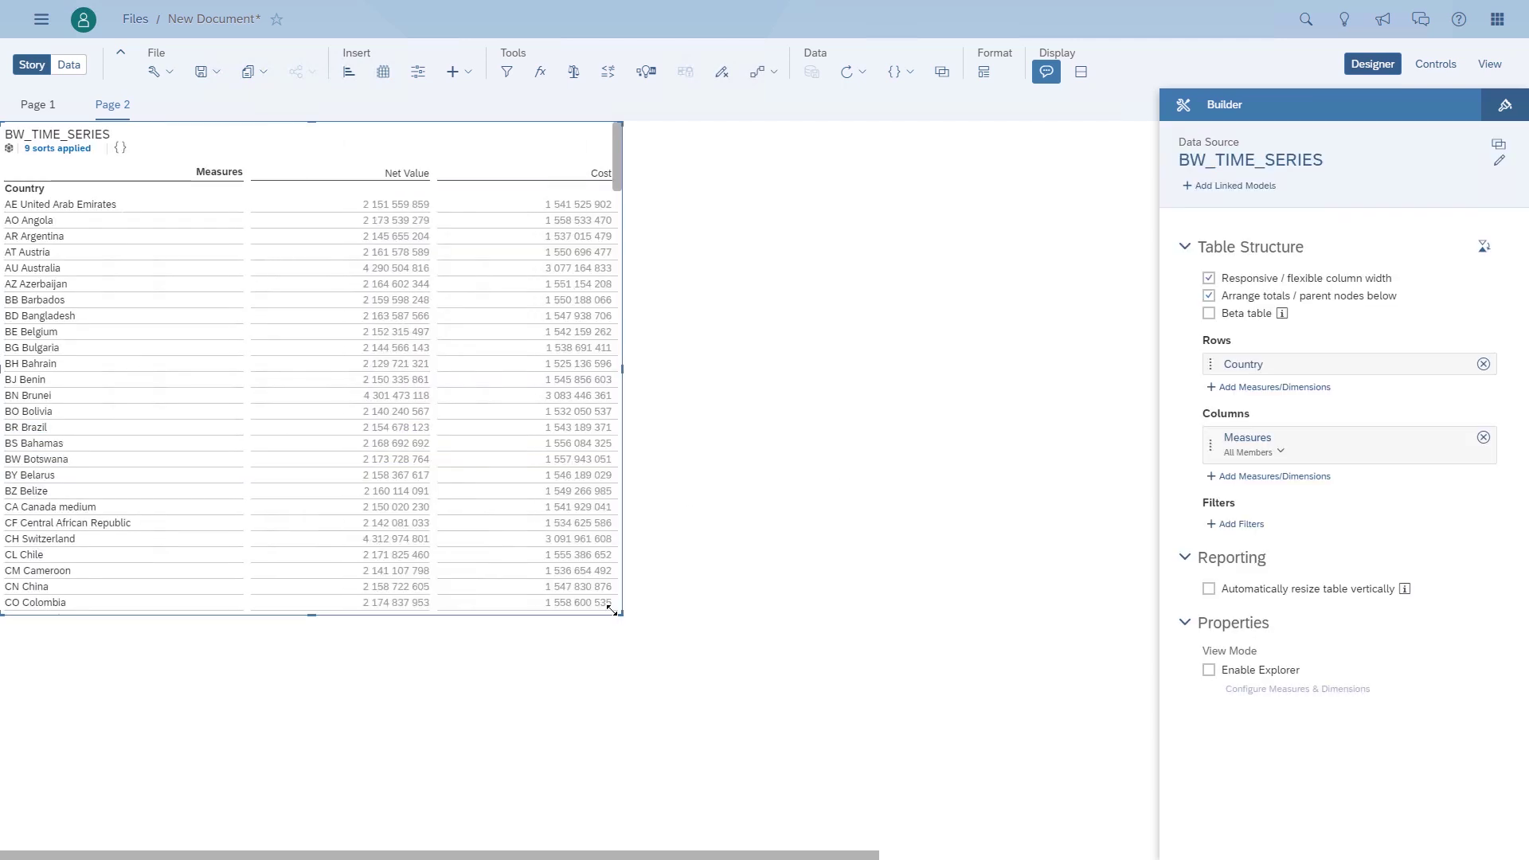
click(873, 528)
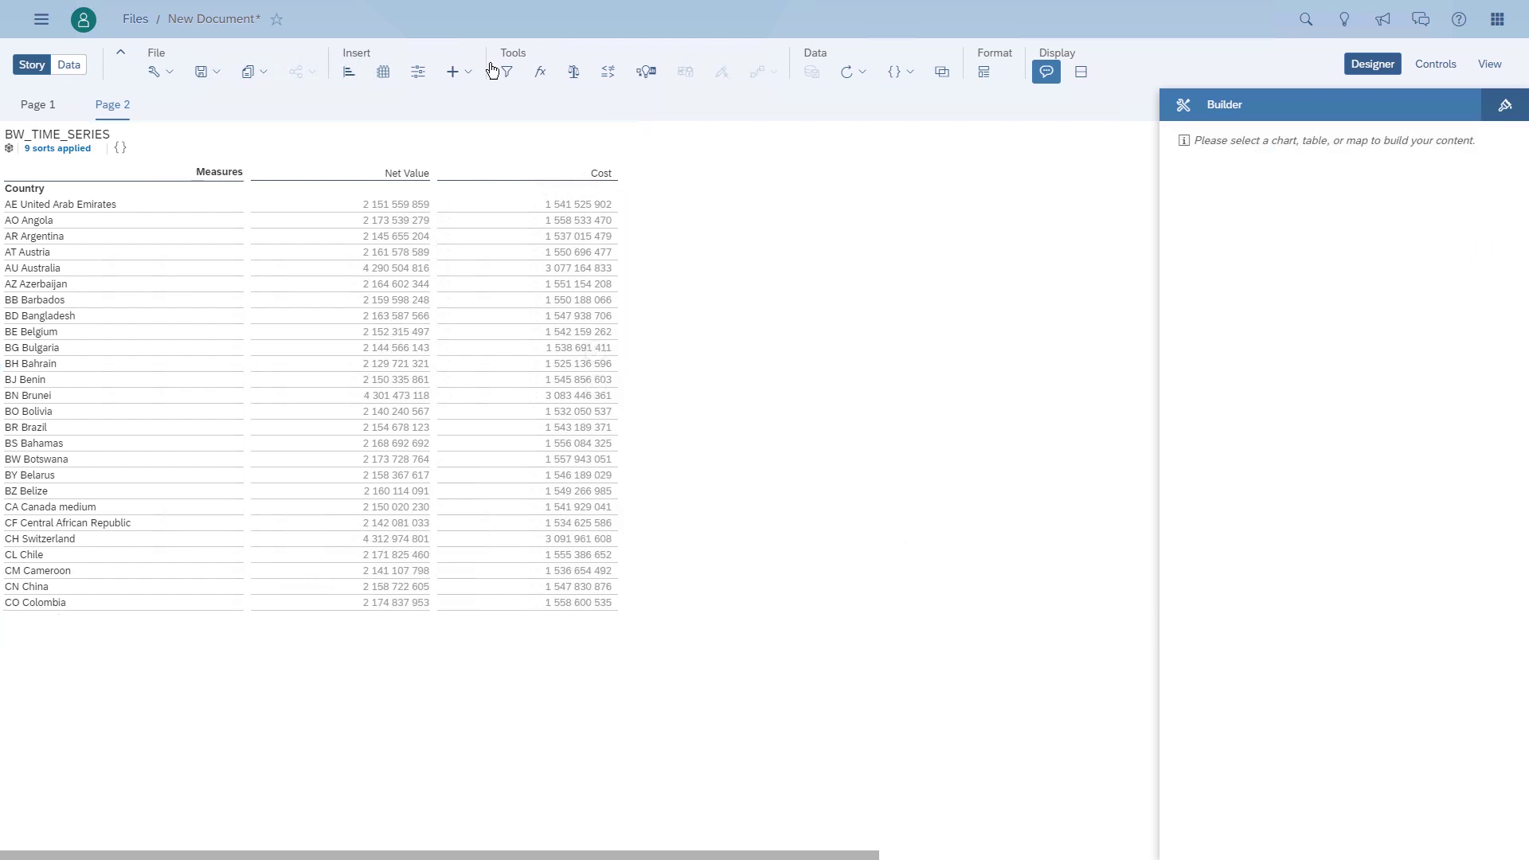
Add a Calendar day page filter by range after previewing the Current and Previous/Next presets
click(421, 76)
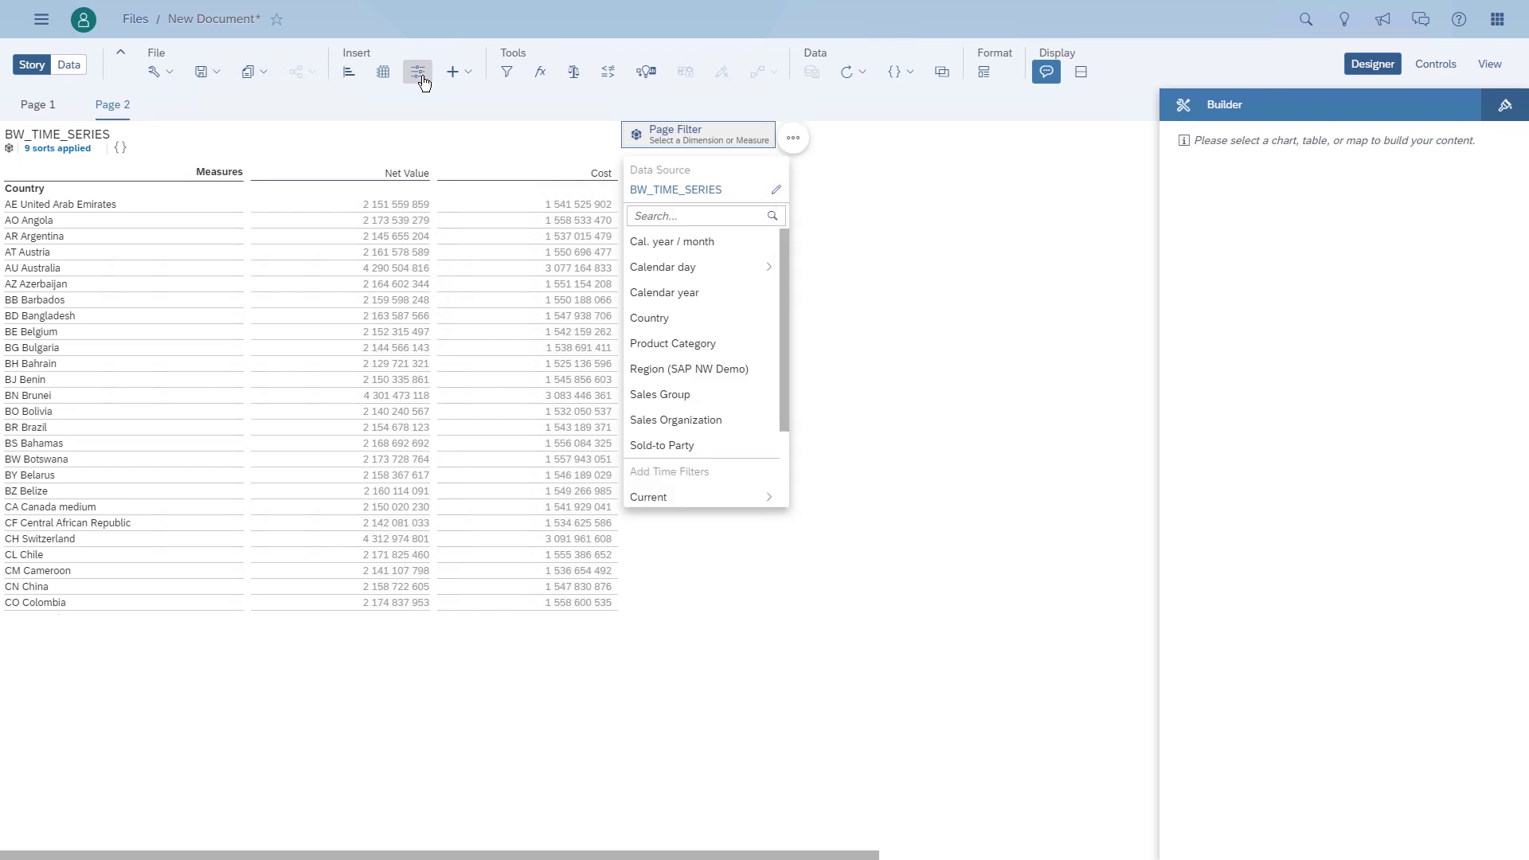
click(663, 270)
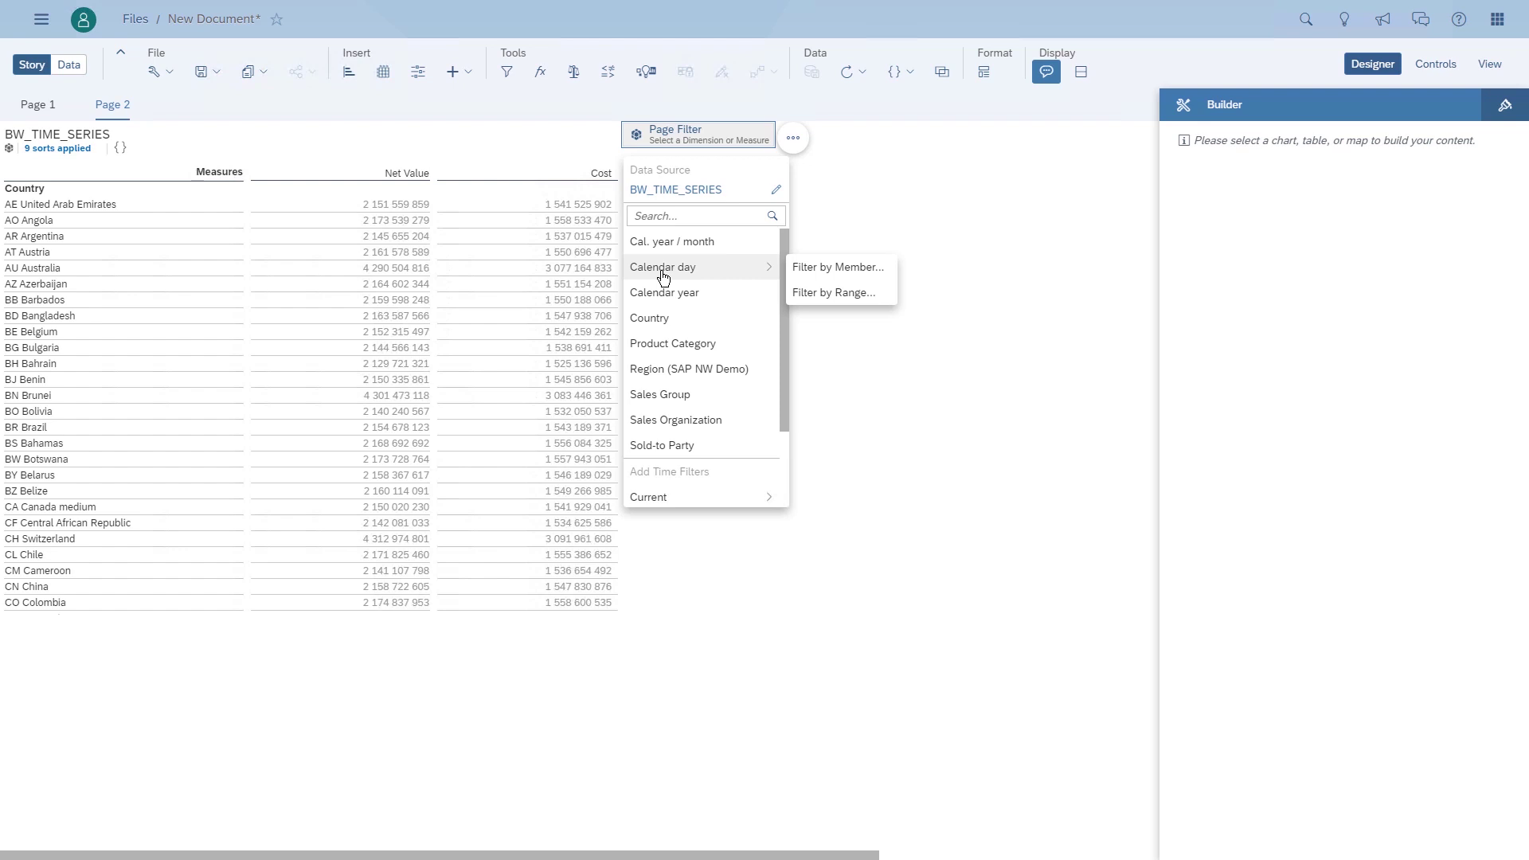
drag(782, 297, 790, 431)
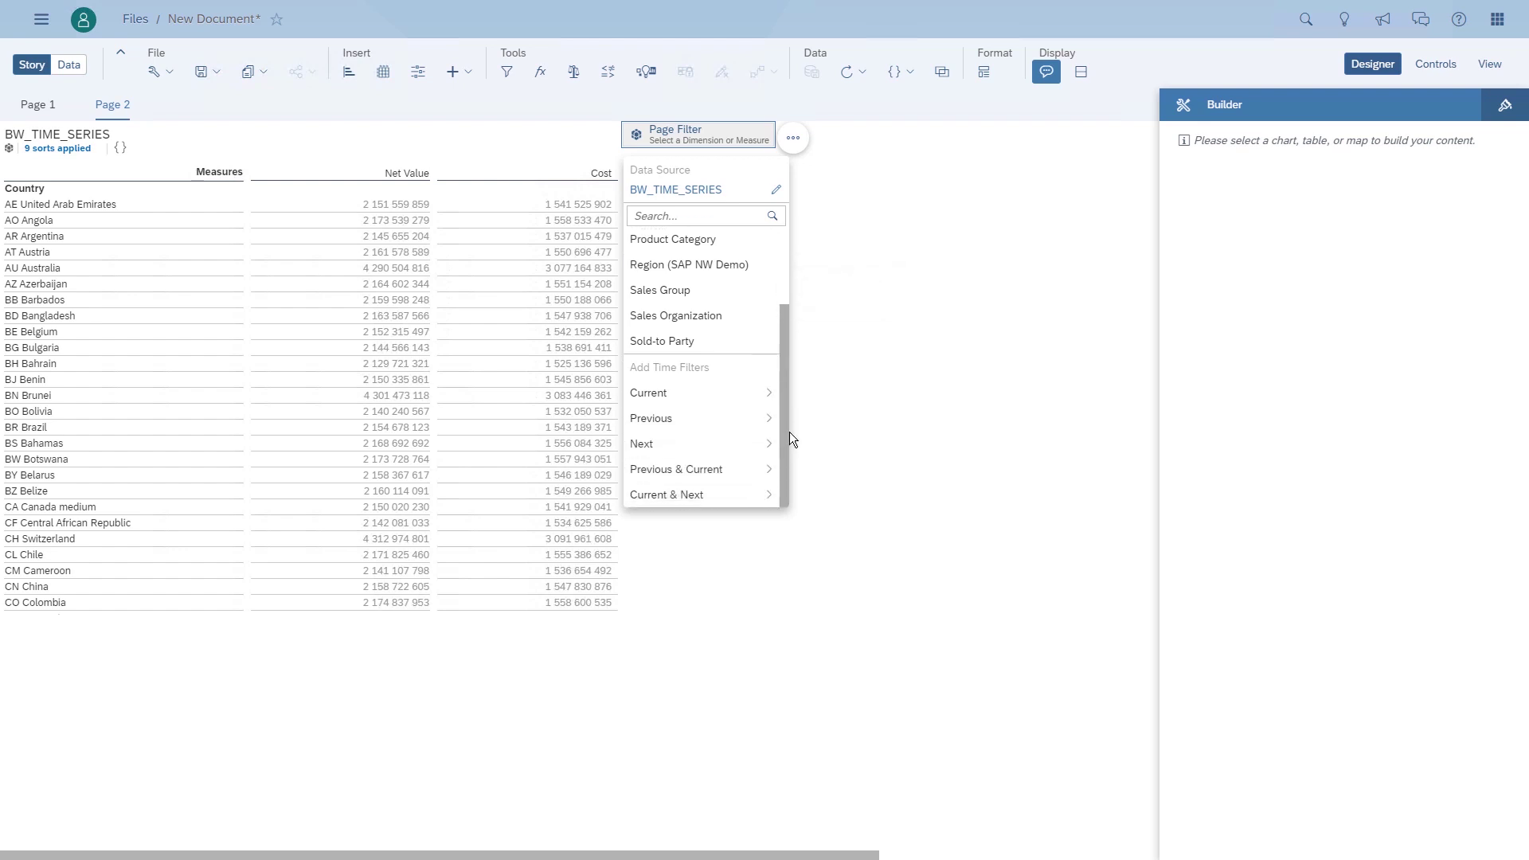
click(682, 401)
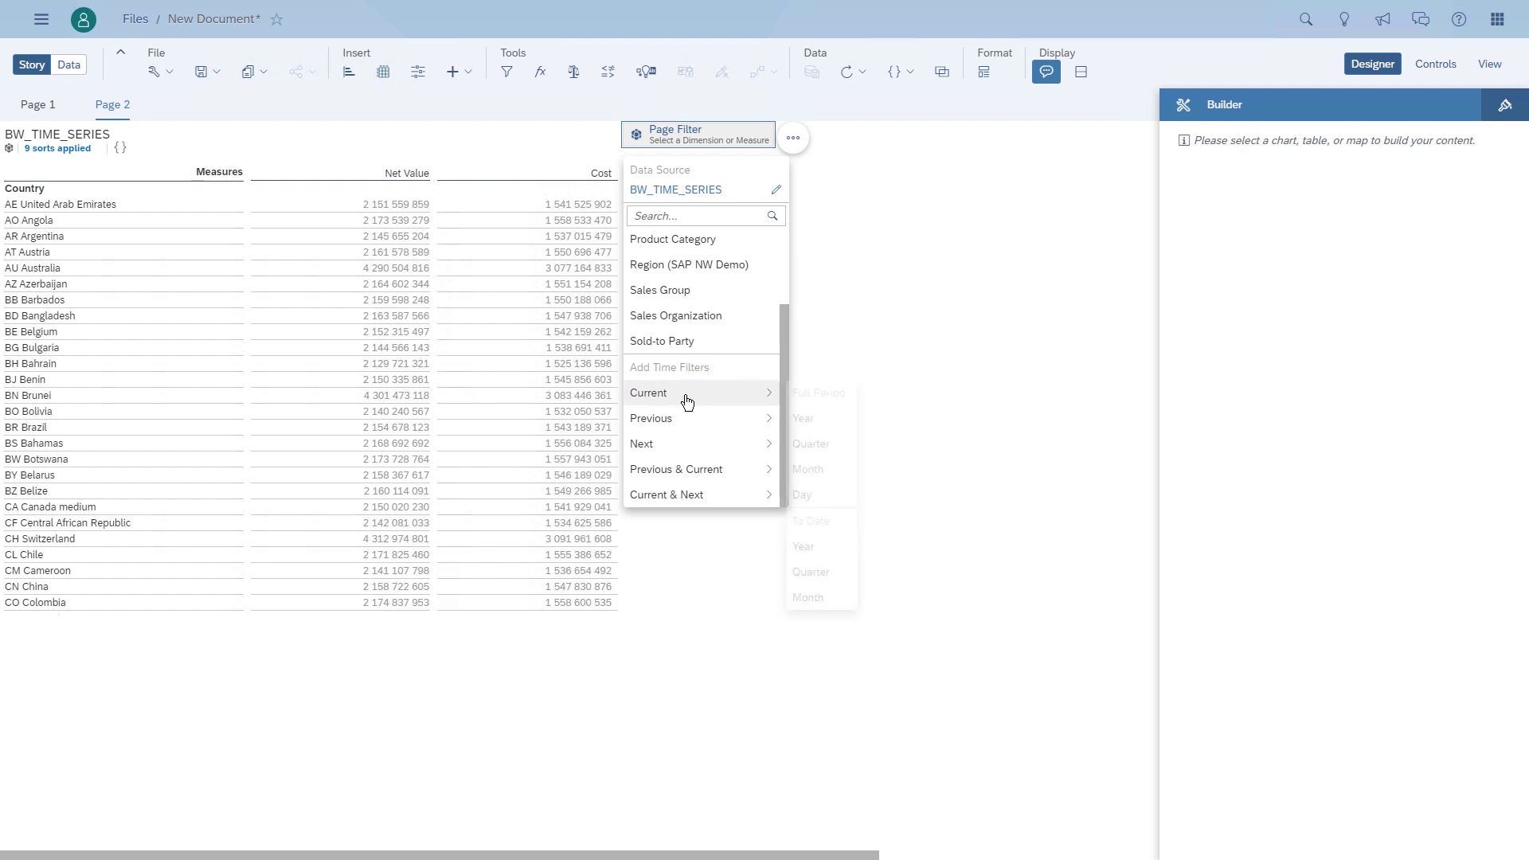
click(686, 496)
click(680, 473)
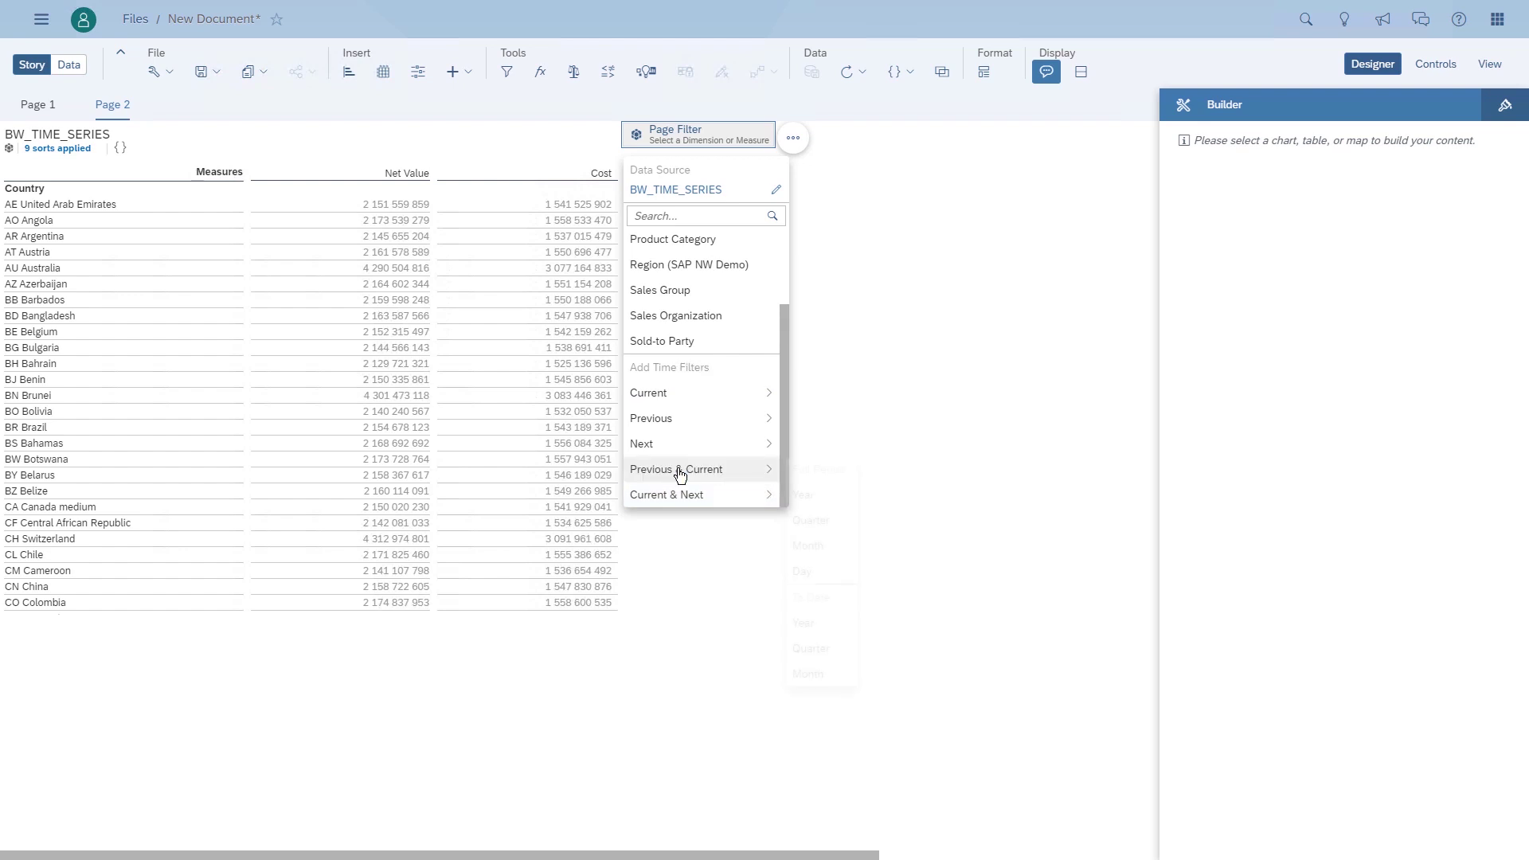
drag(786, 399, 795, 234)
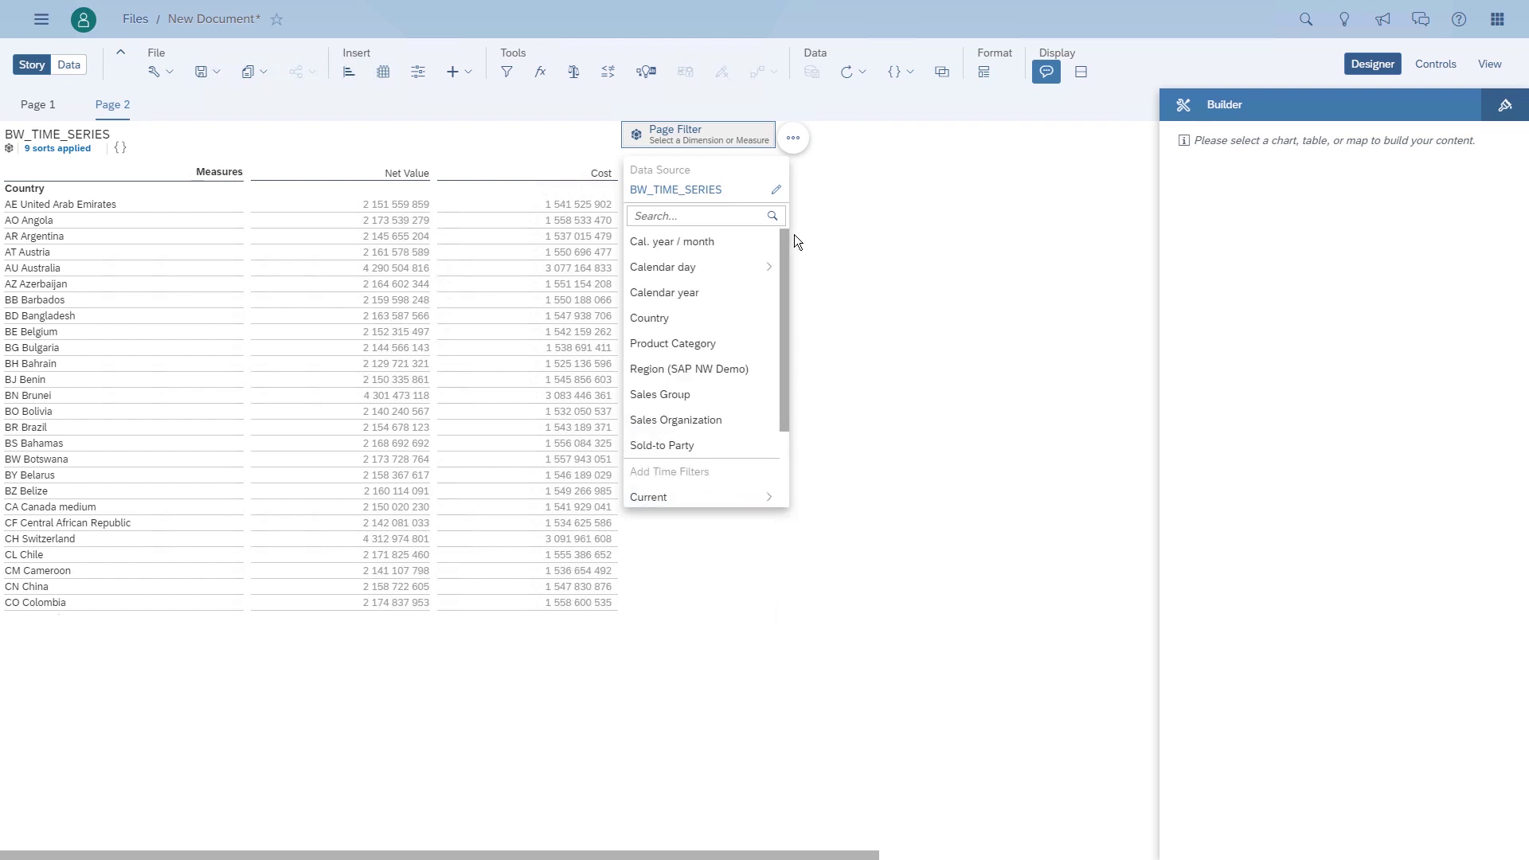
mouse_move(713, 273)
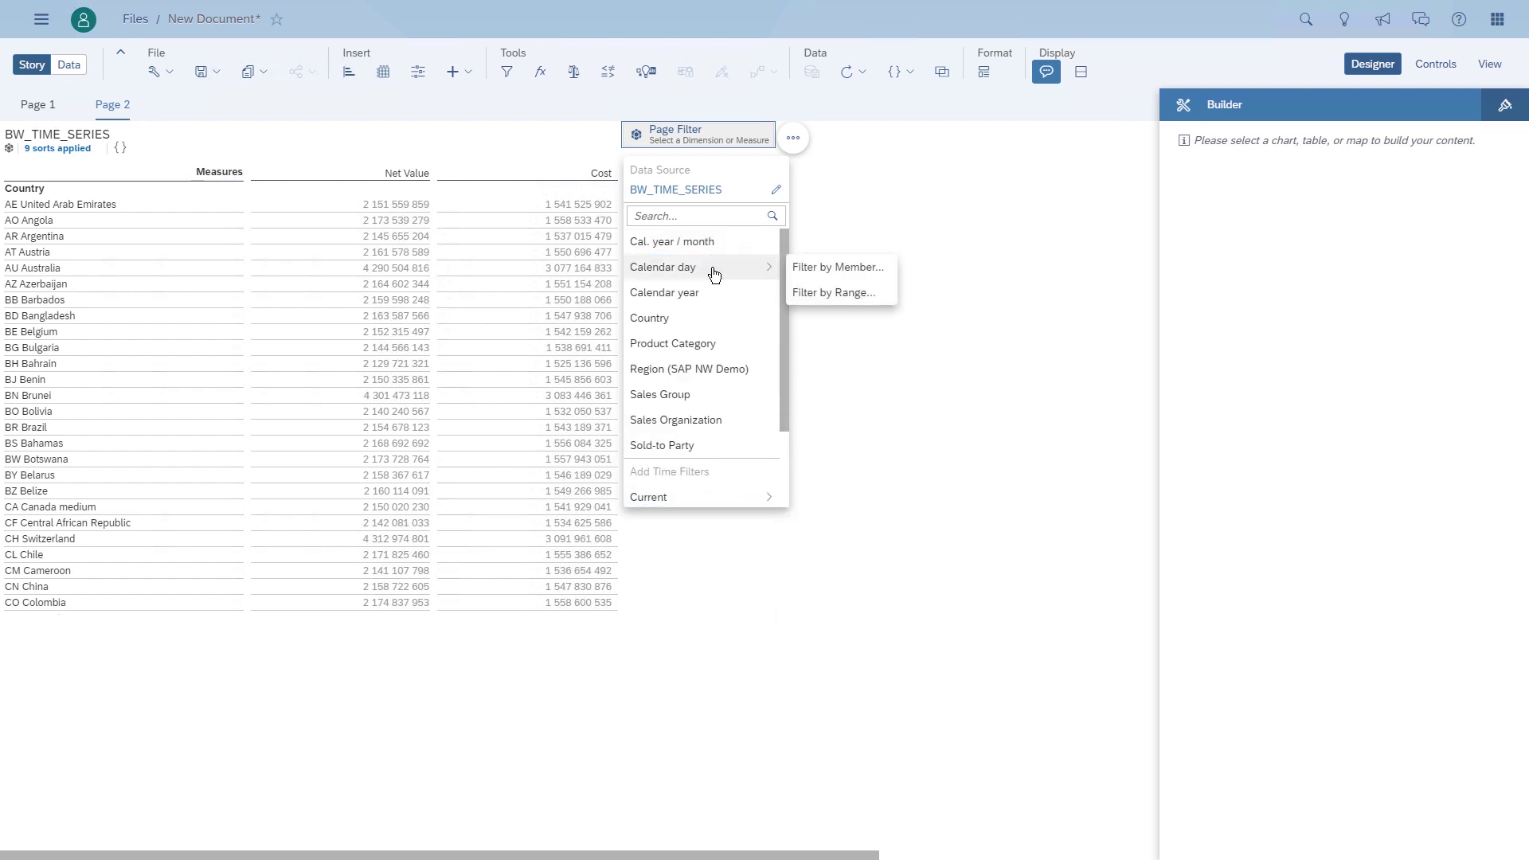
click(841, 295)
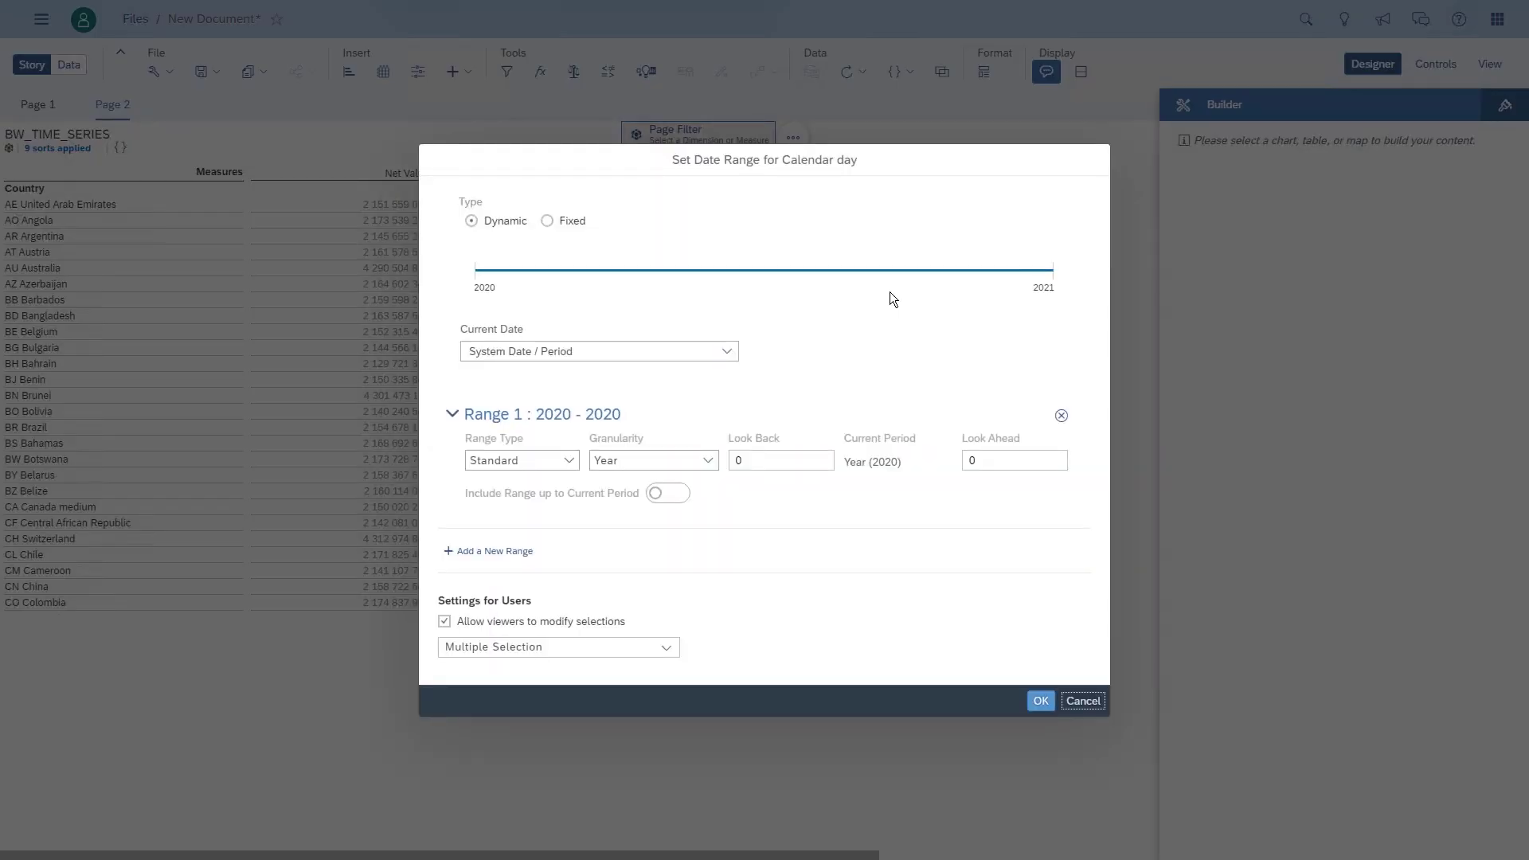
Create a 'Custom Today' current date input control with Month granularity (Jan 2020)
click(736, 356)
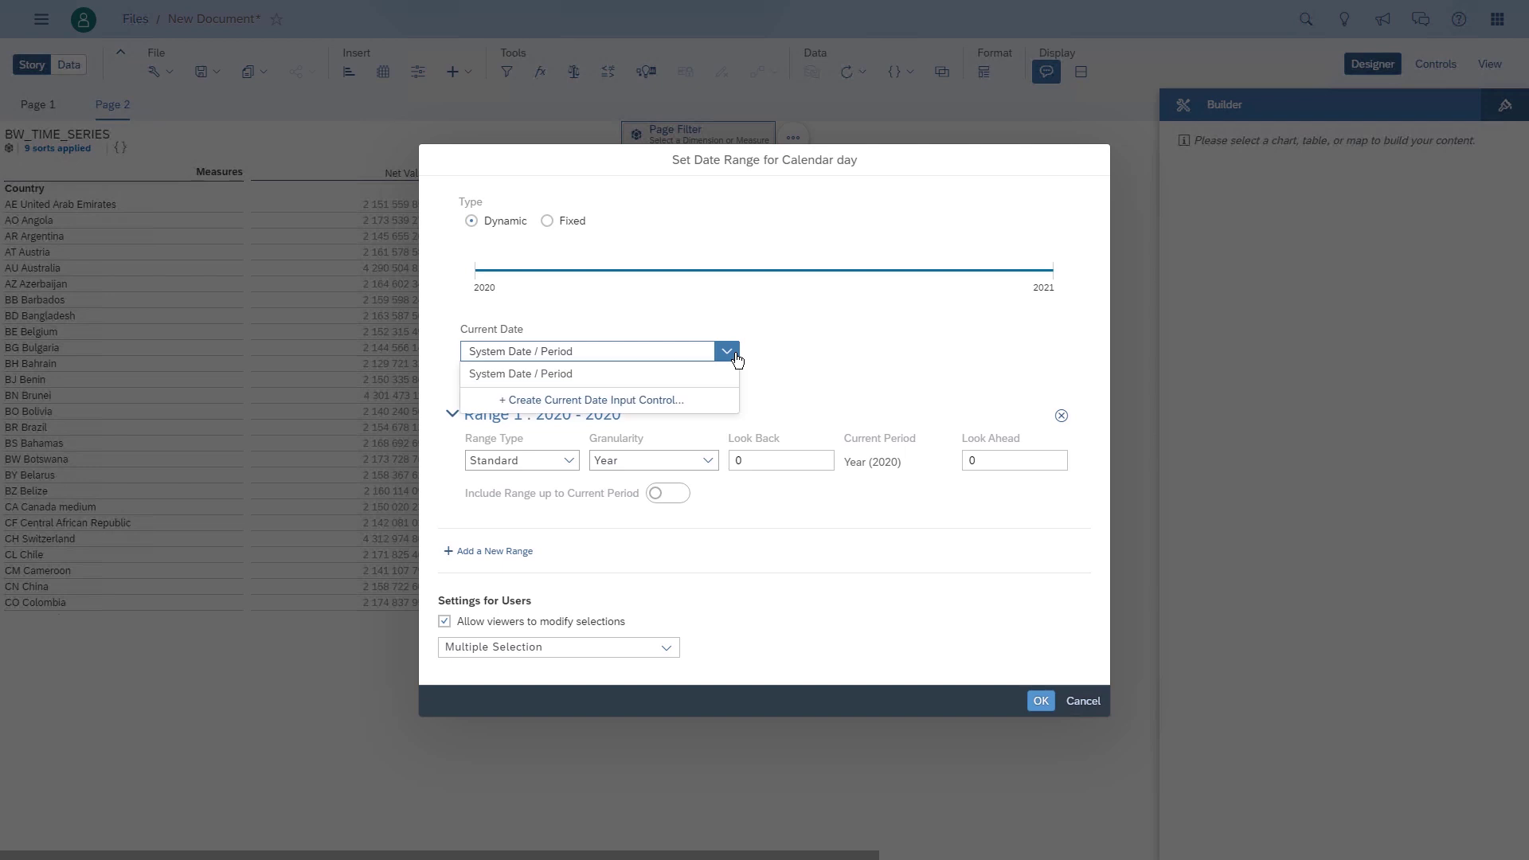
click(598, 401)
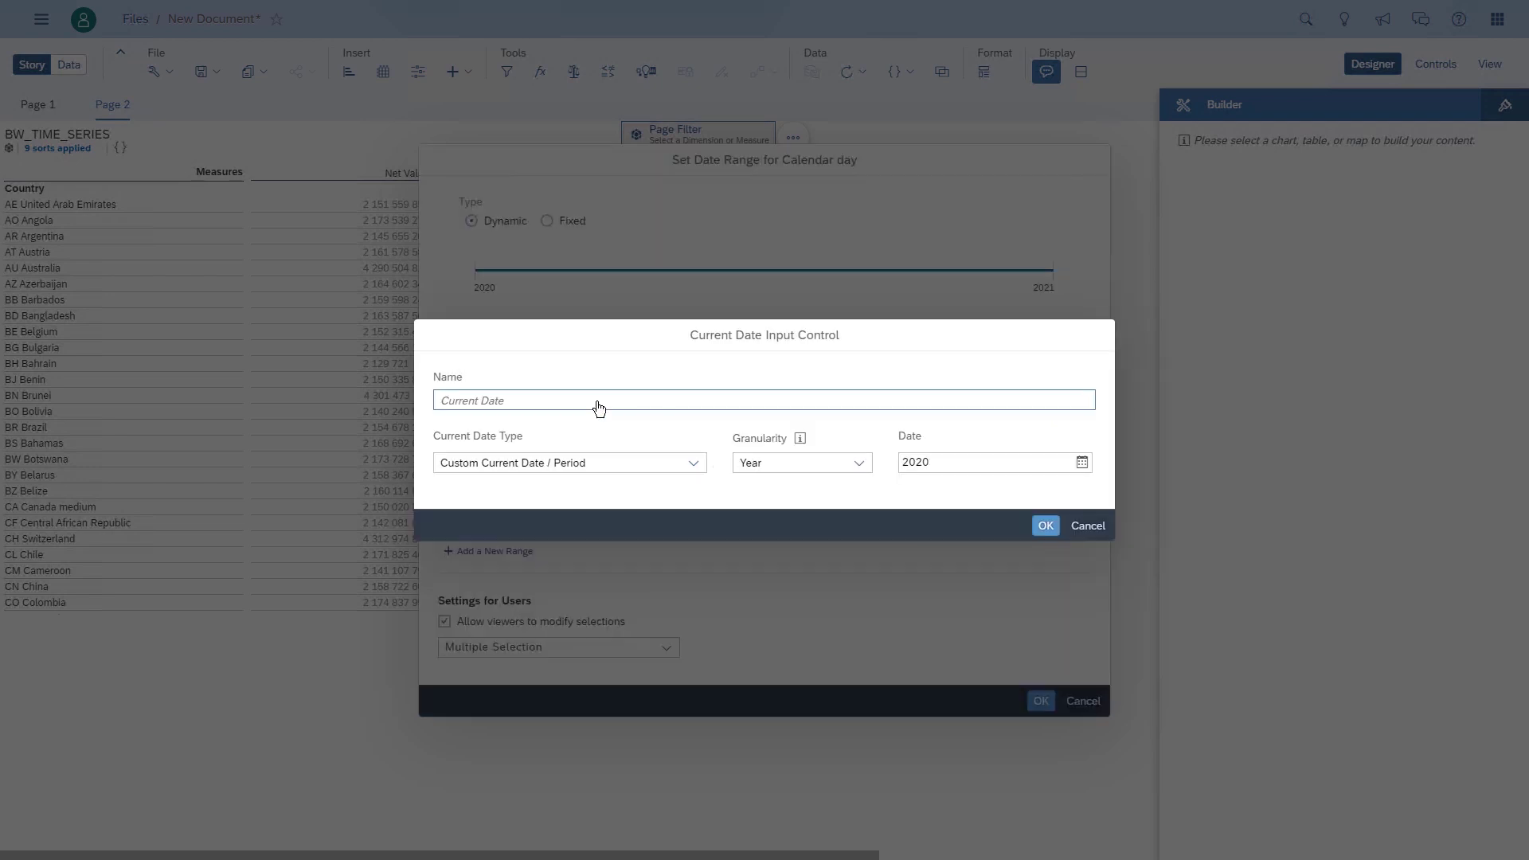
click(546, 401)
text(Custom Today)
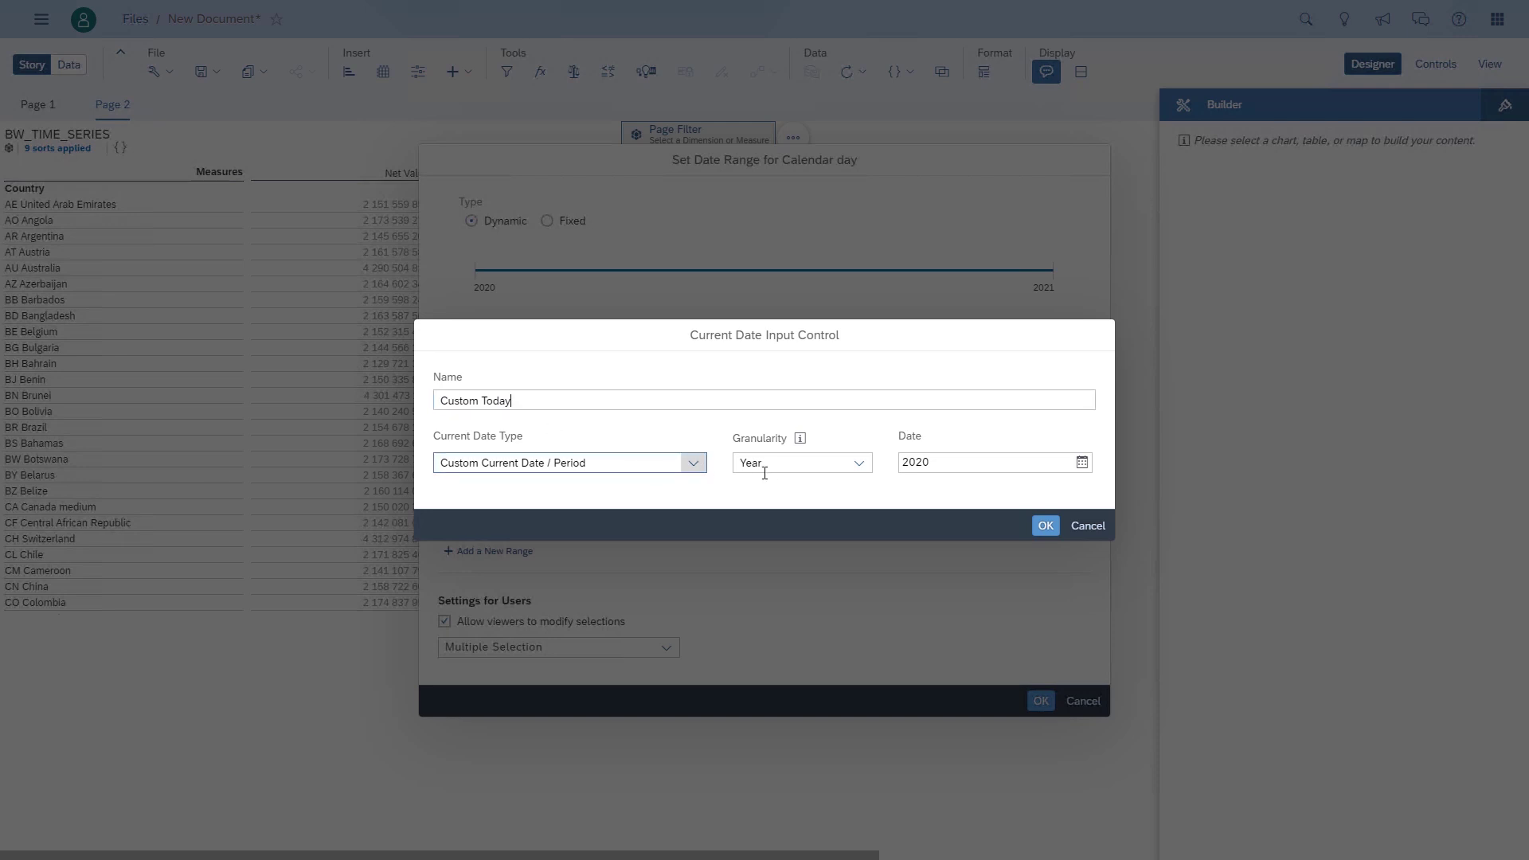
click(858, 464)
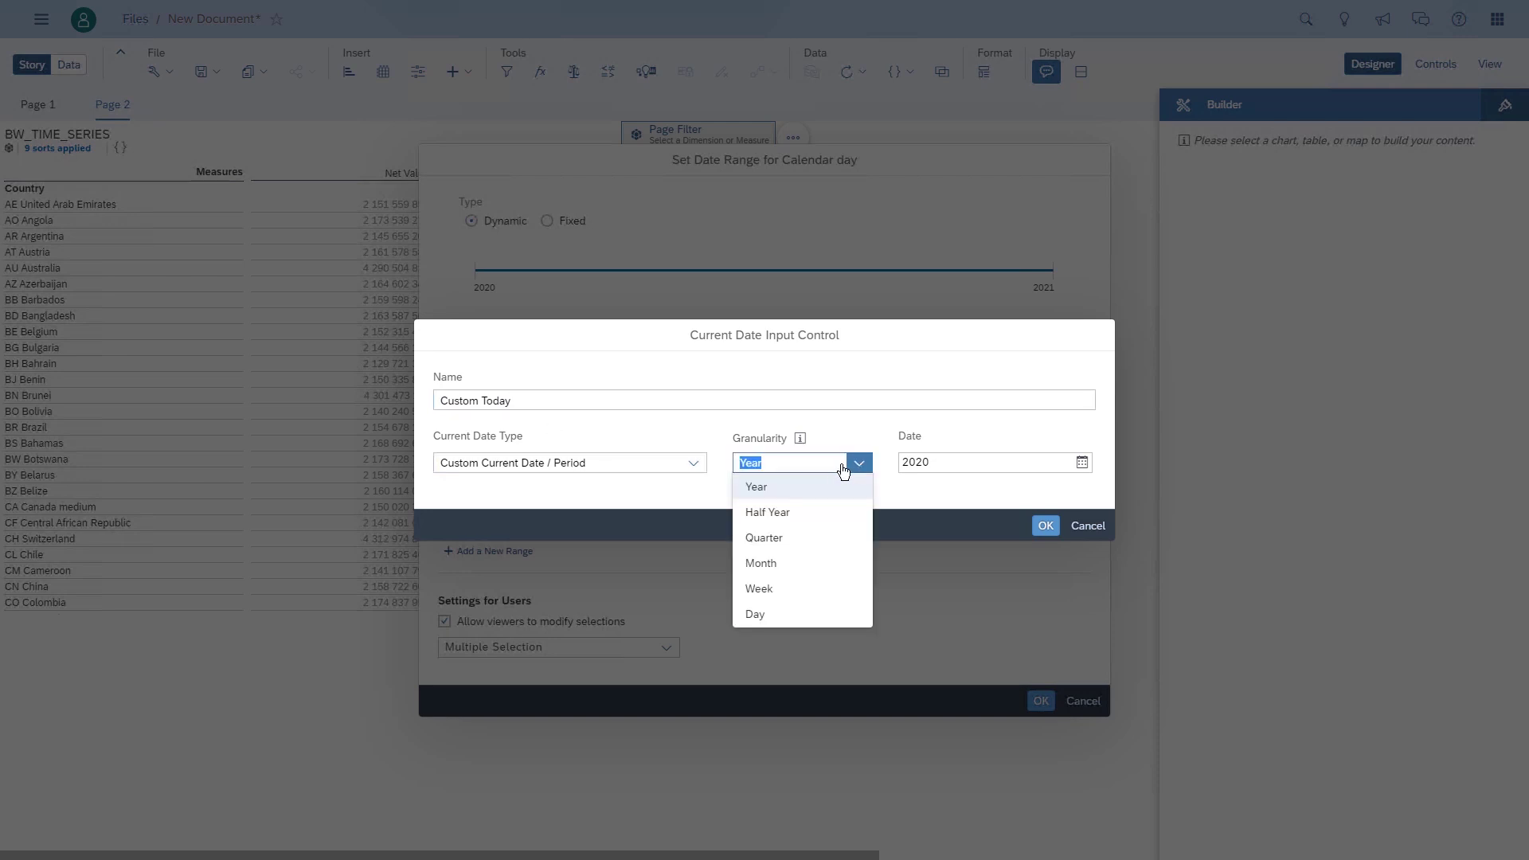
click(761, 563)
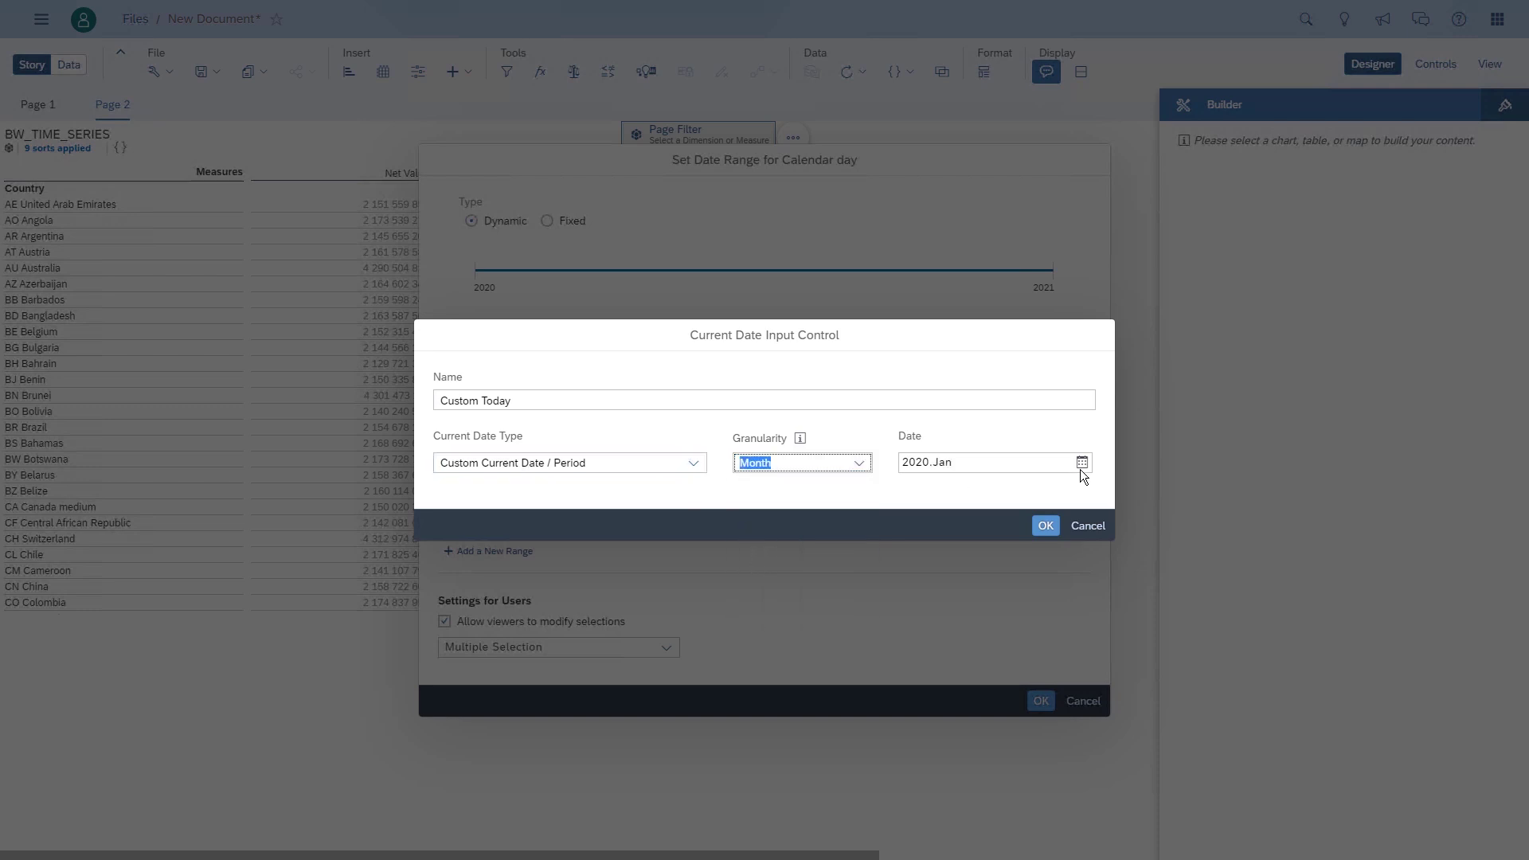
click(1045, 528)
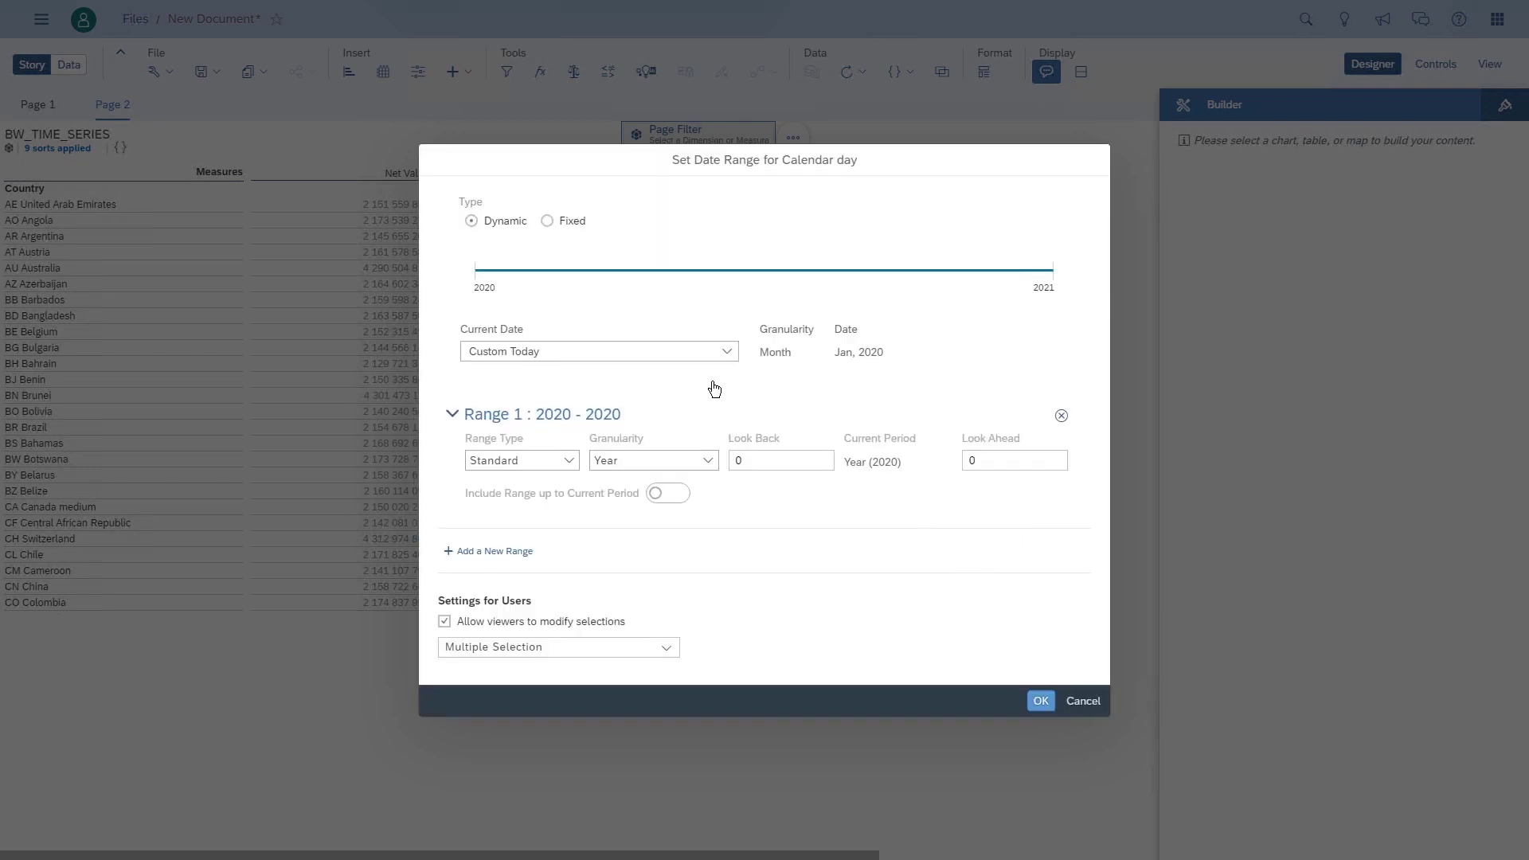
Set the range to Month granularity, Look Back 3 and Look Ahead 3, and apply
click(710, 460)
click(637, 531)
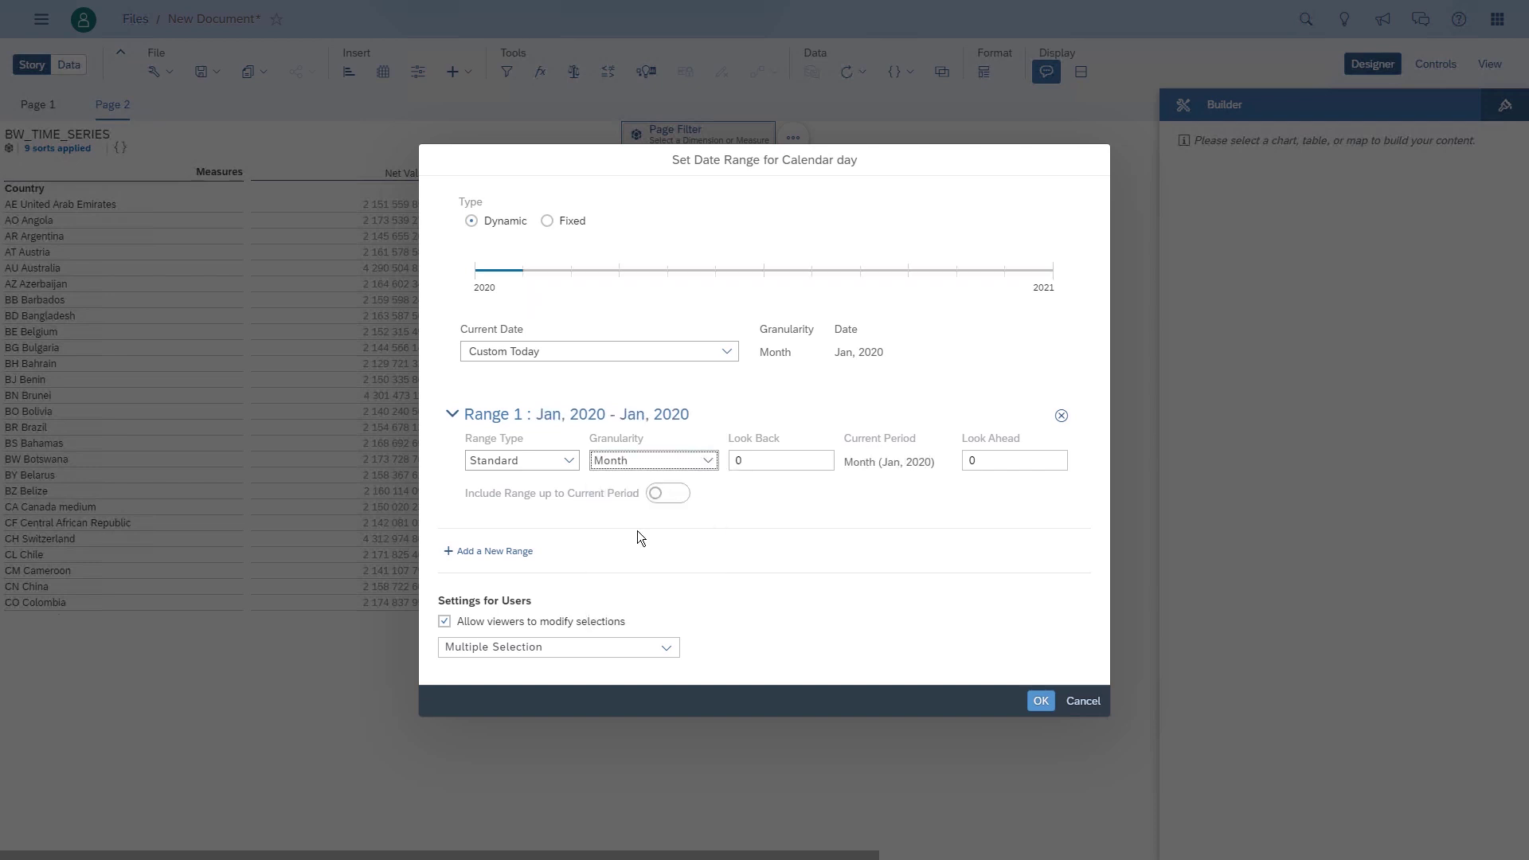
key(Tab)
text(3)
key(Tab)
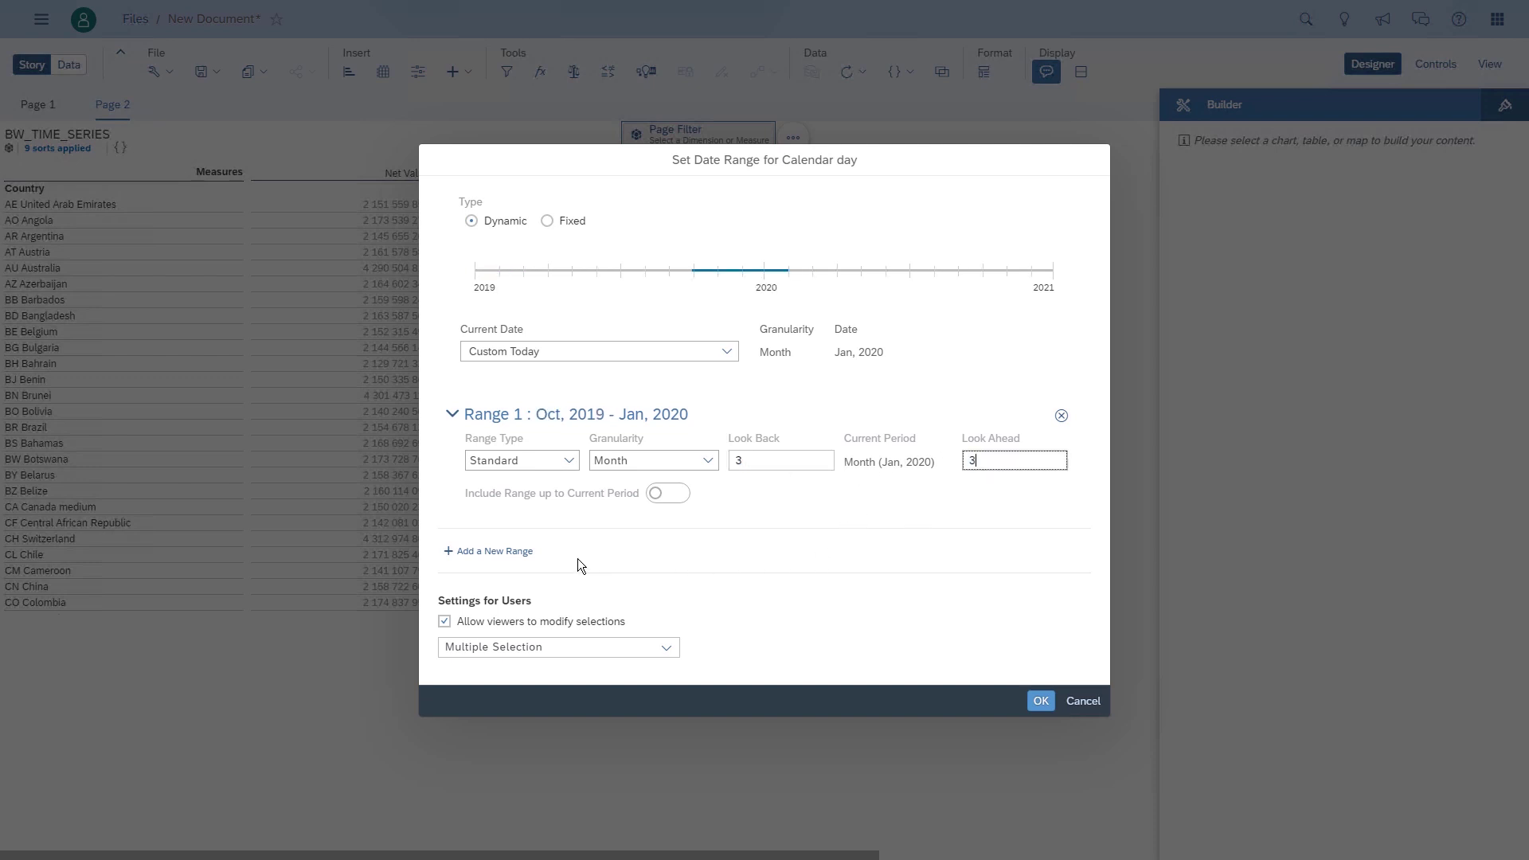
click(1039, 704)
click(1038, 704)
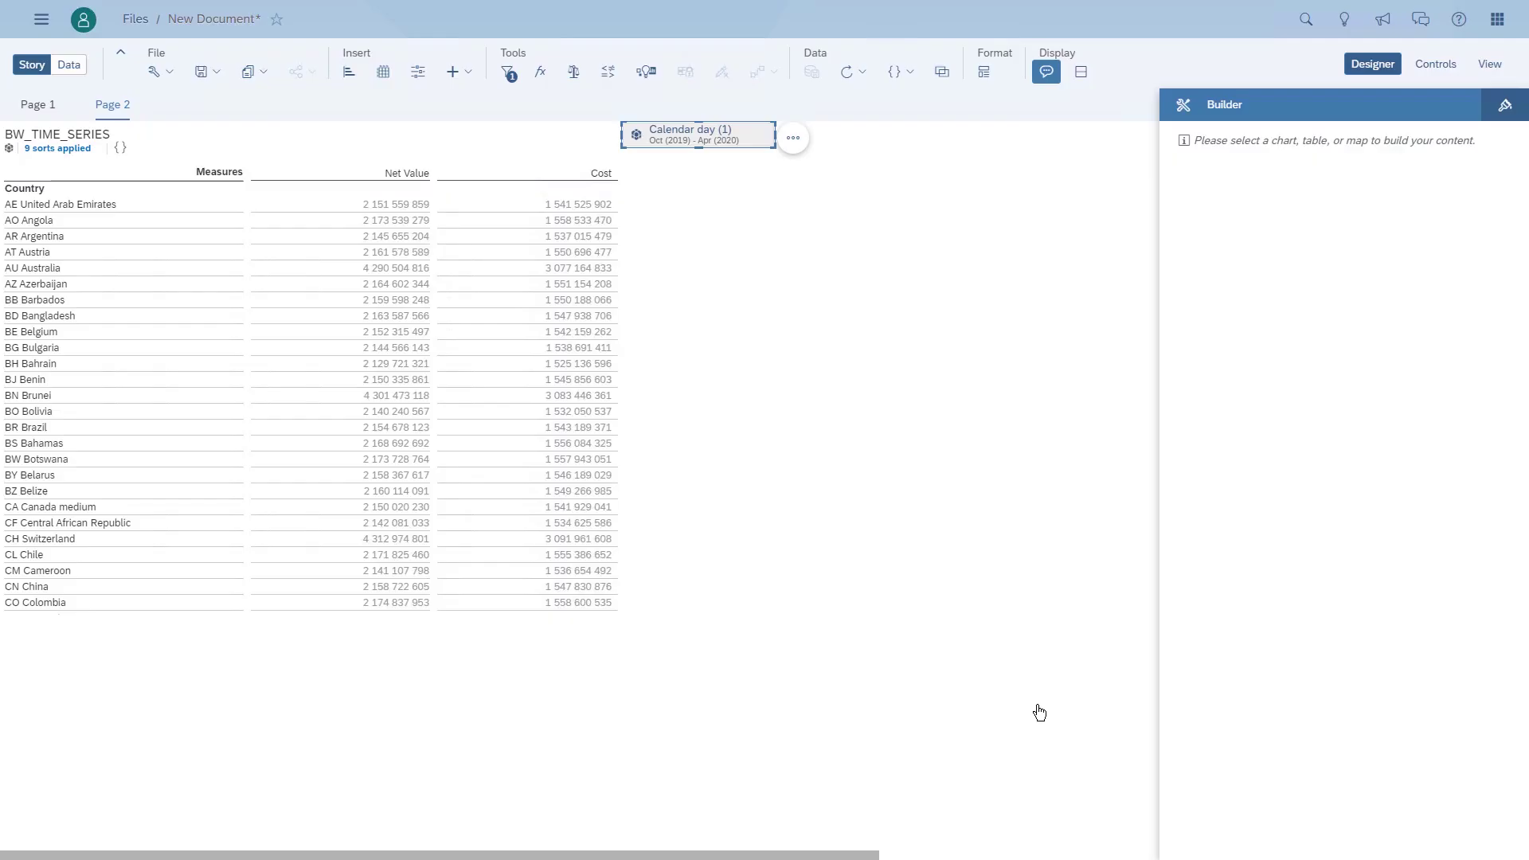
Resize the Calendar day range filter to show Look Back 3, Jan 2020 and Look Ahead 3
drag(775, 147, 1058, 248)
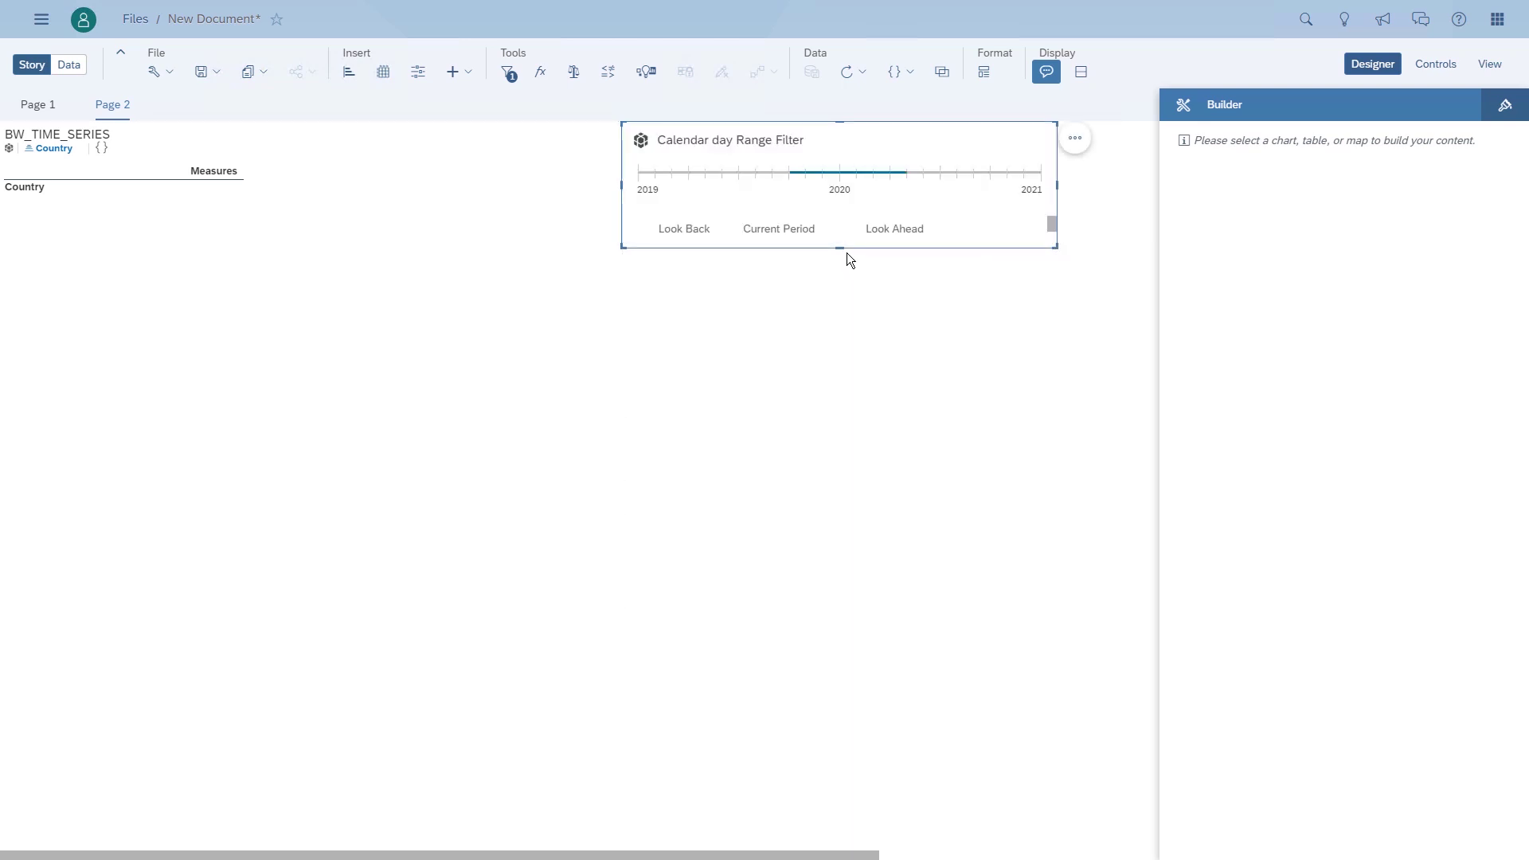
drag(842, 248, 867, 332)
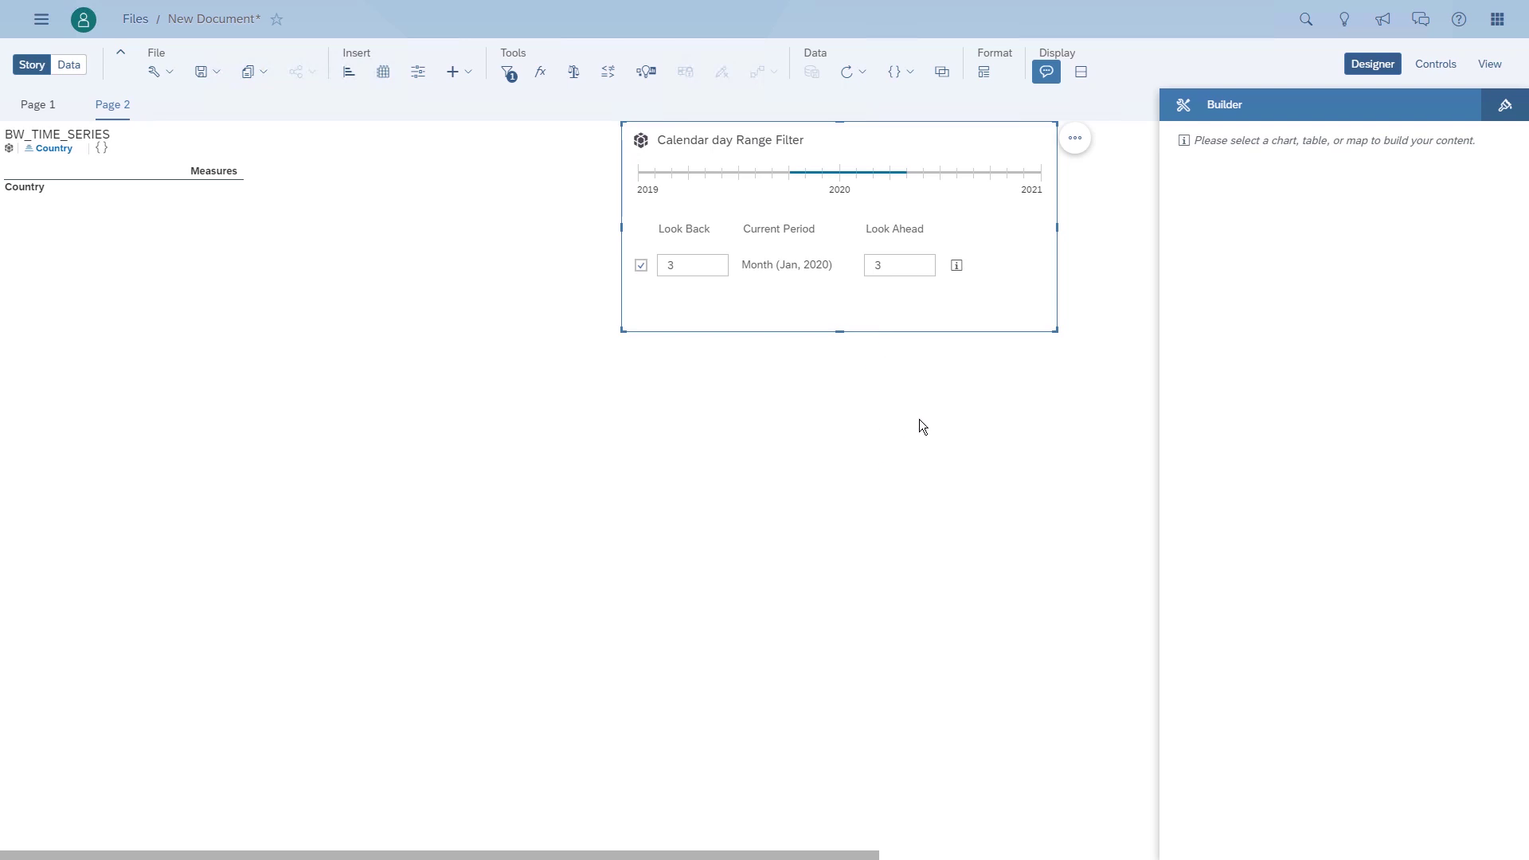
In the story filter bar, set the Custom Today date to year 2012, month May
click(513, 75)
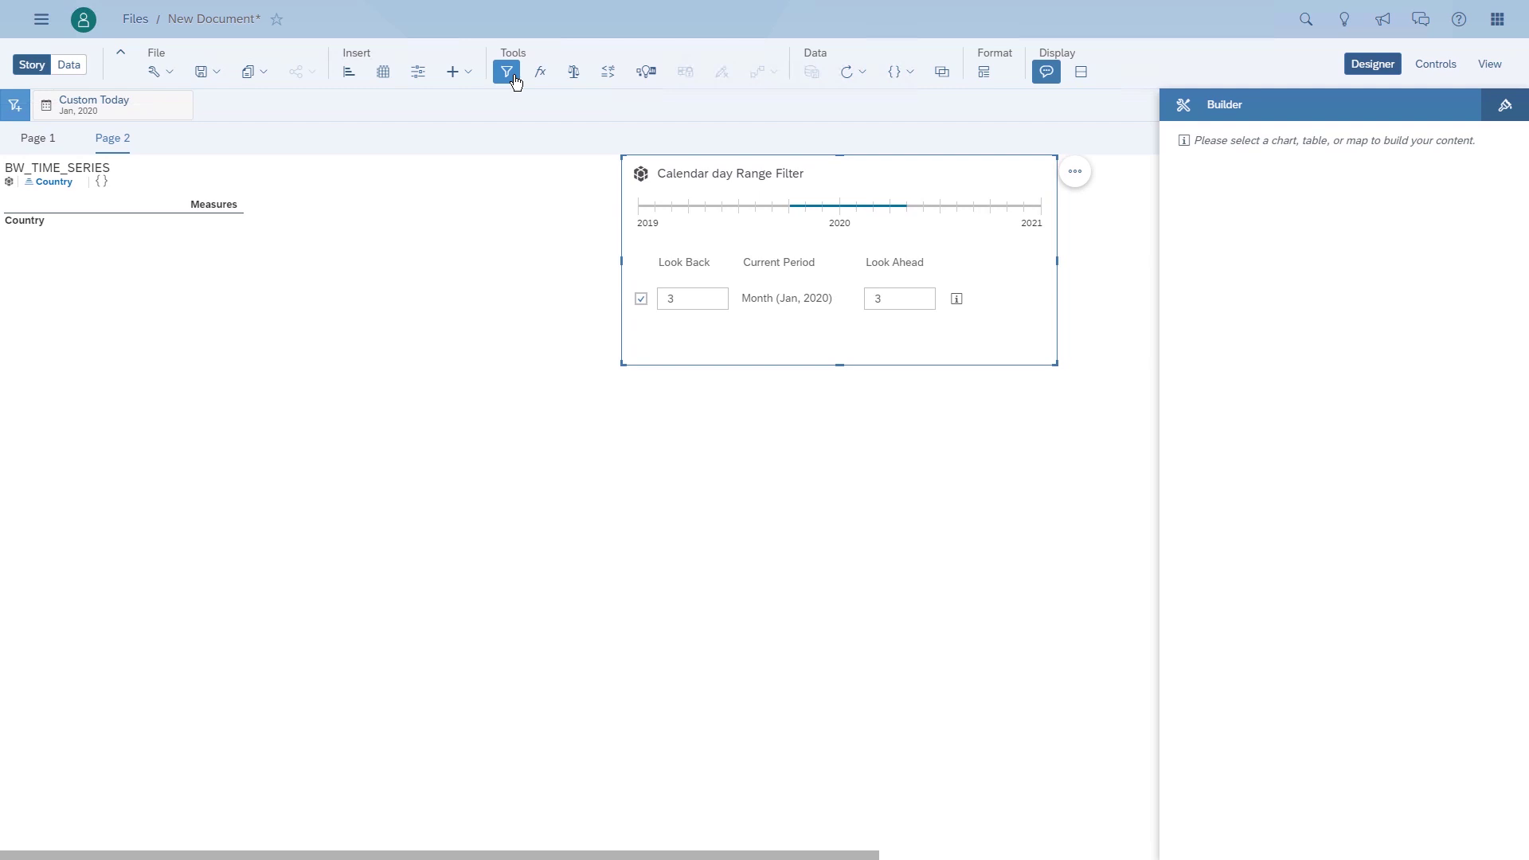
click(95, 116)
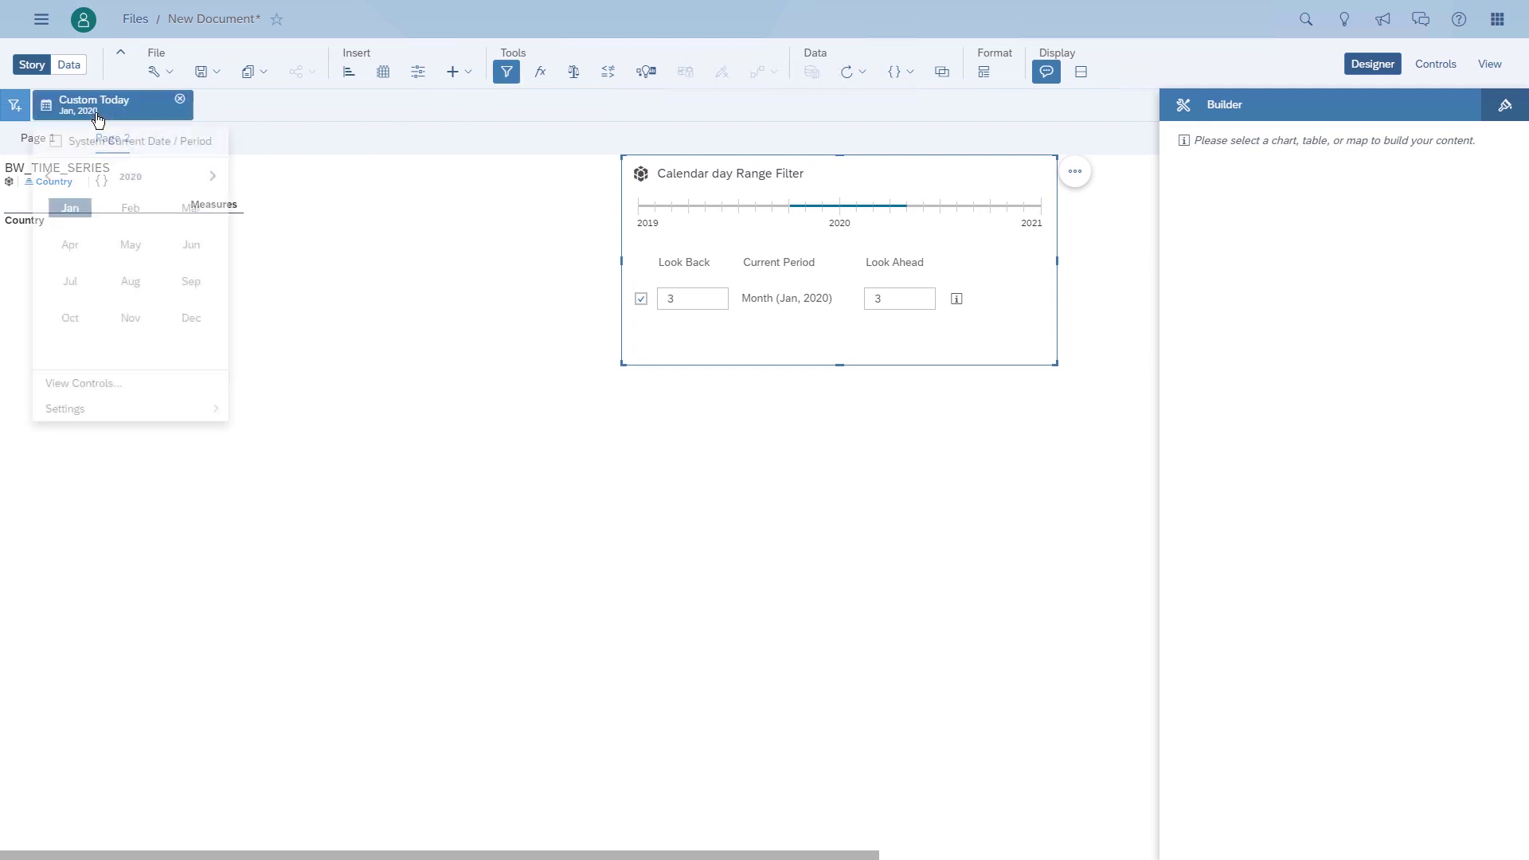
click(49, 176)
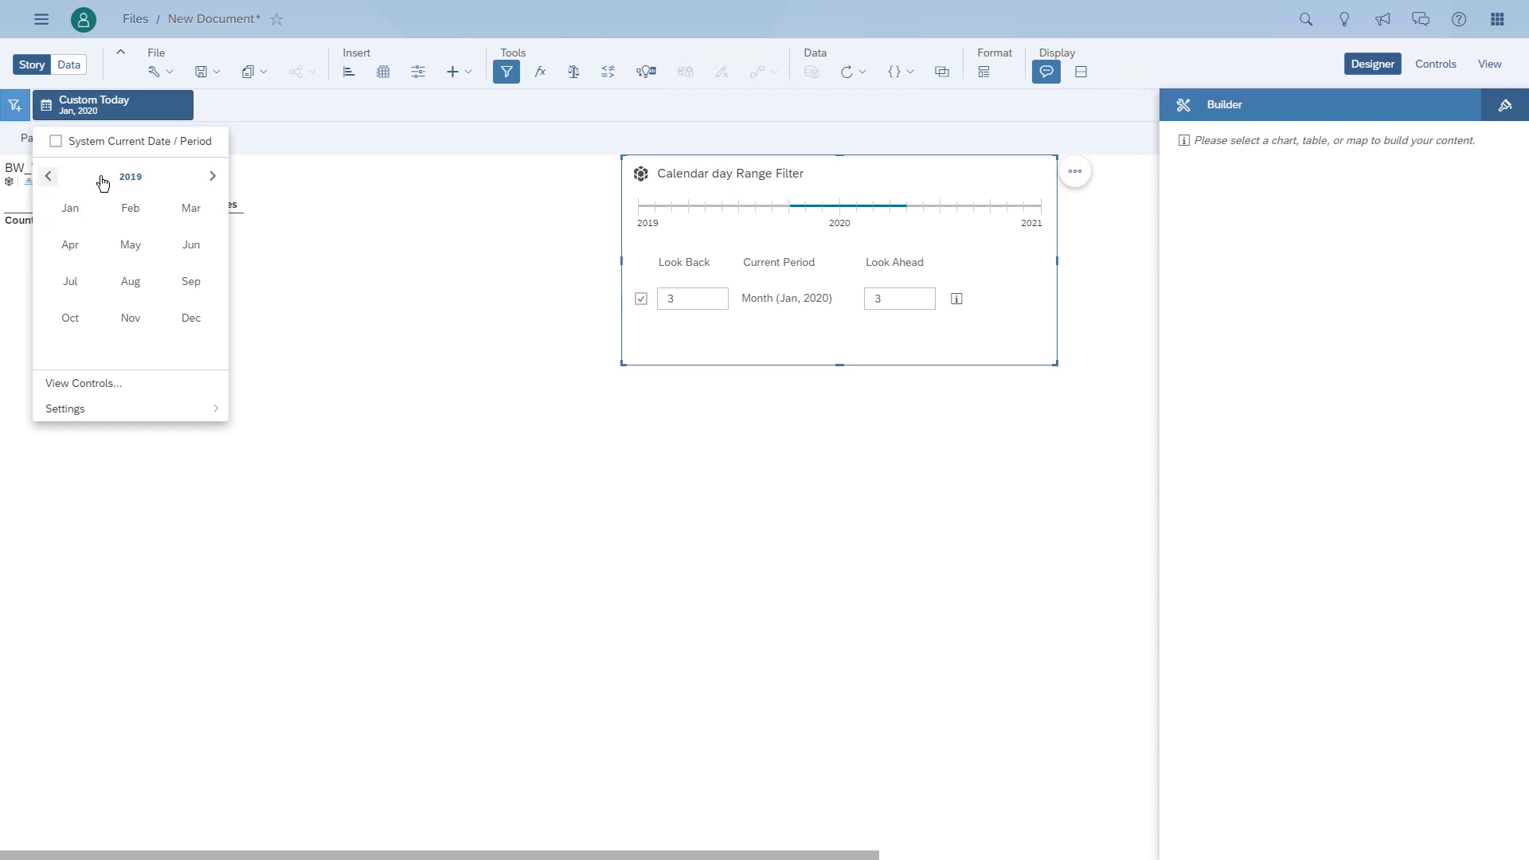
click(131, 177)
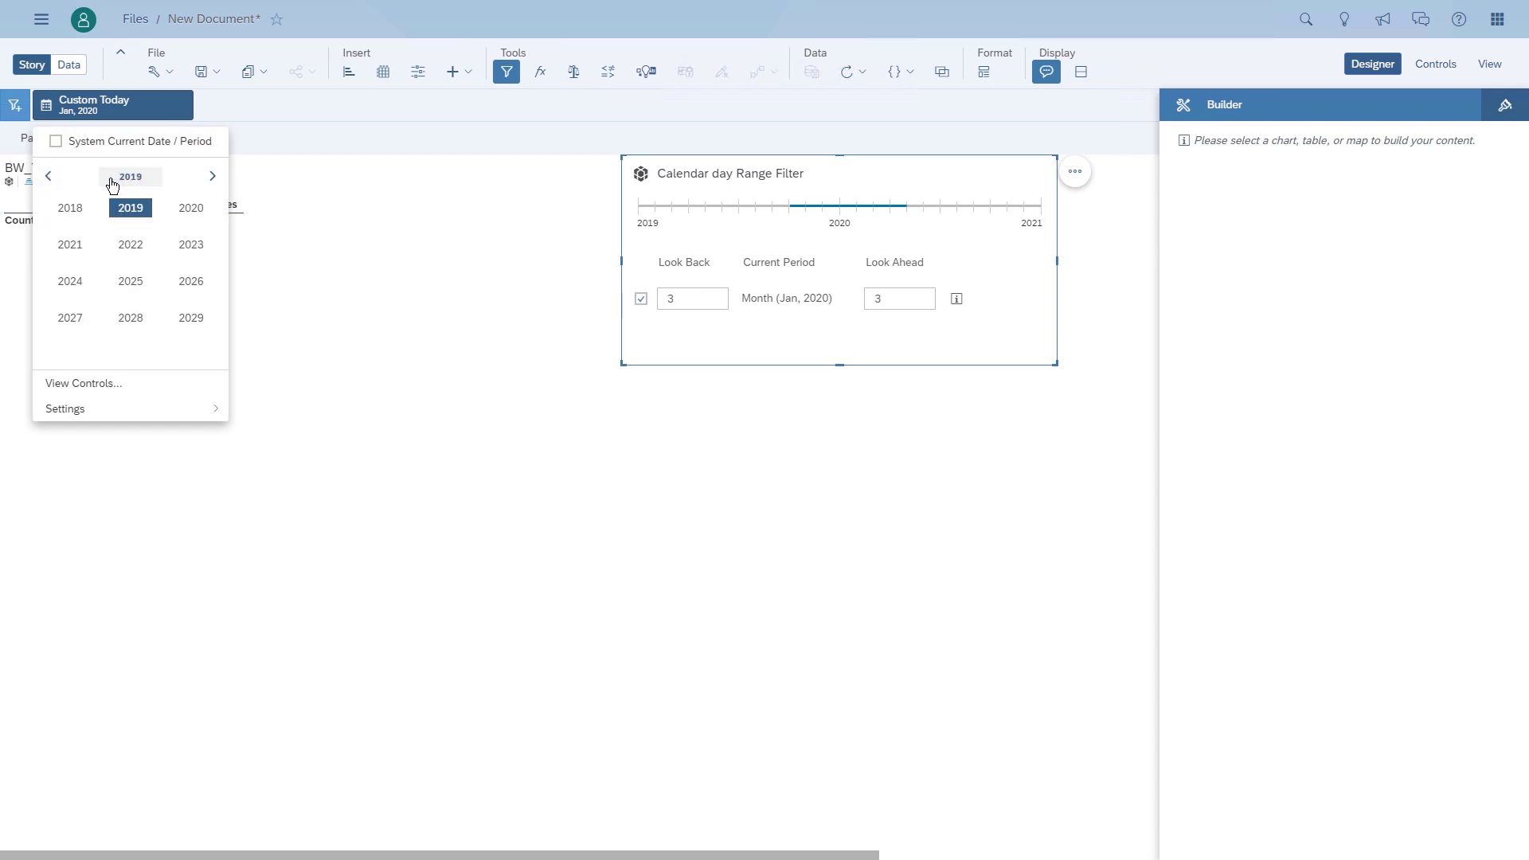
click(48, 176)
click(77, 277)
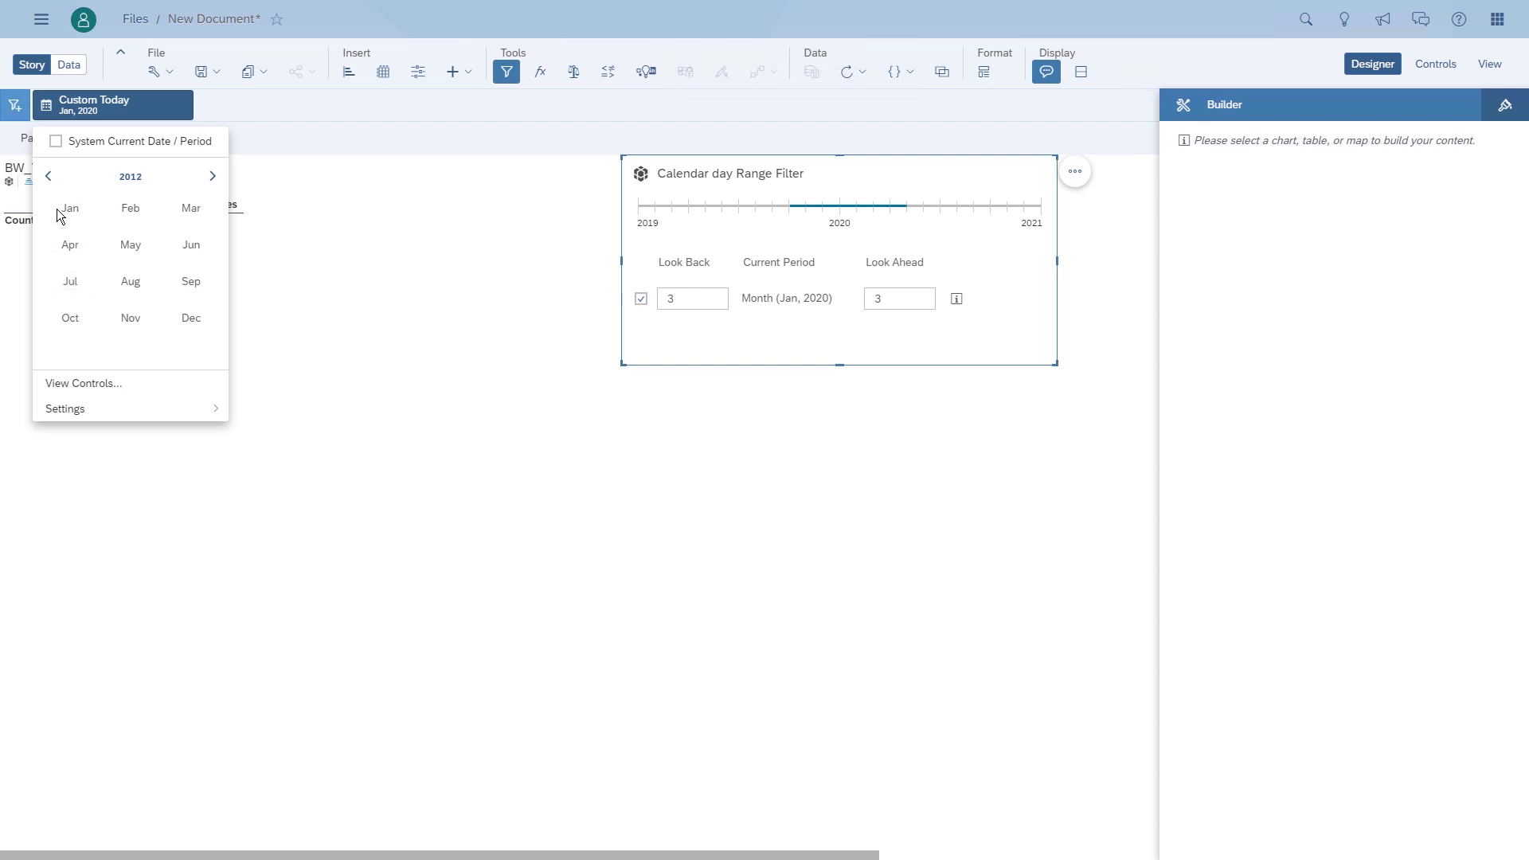
click(131, 247)
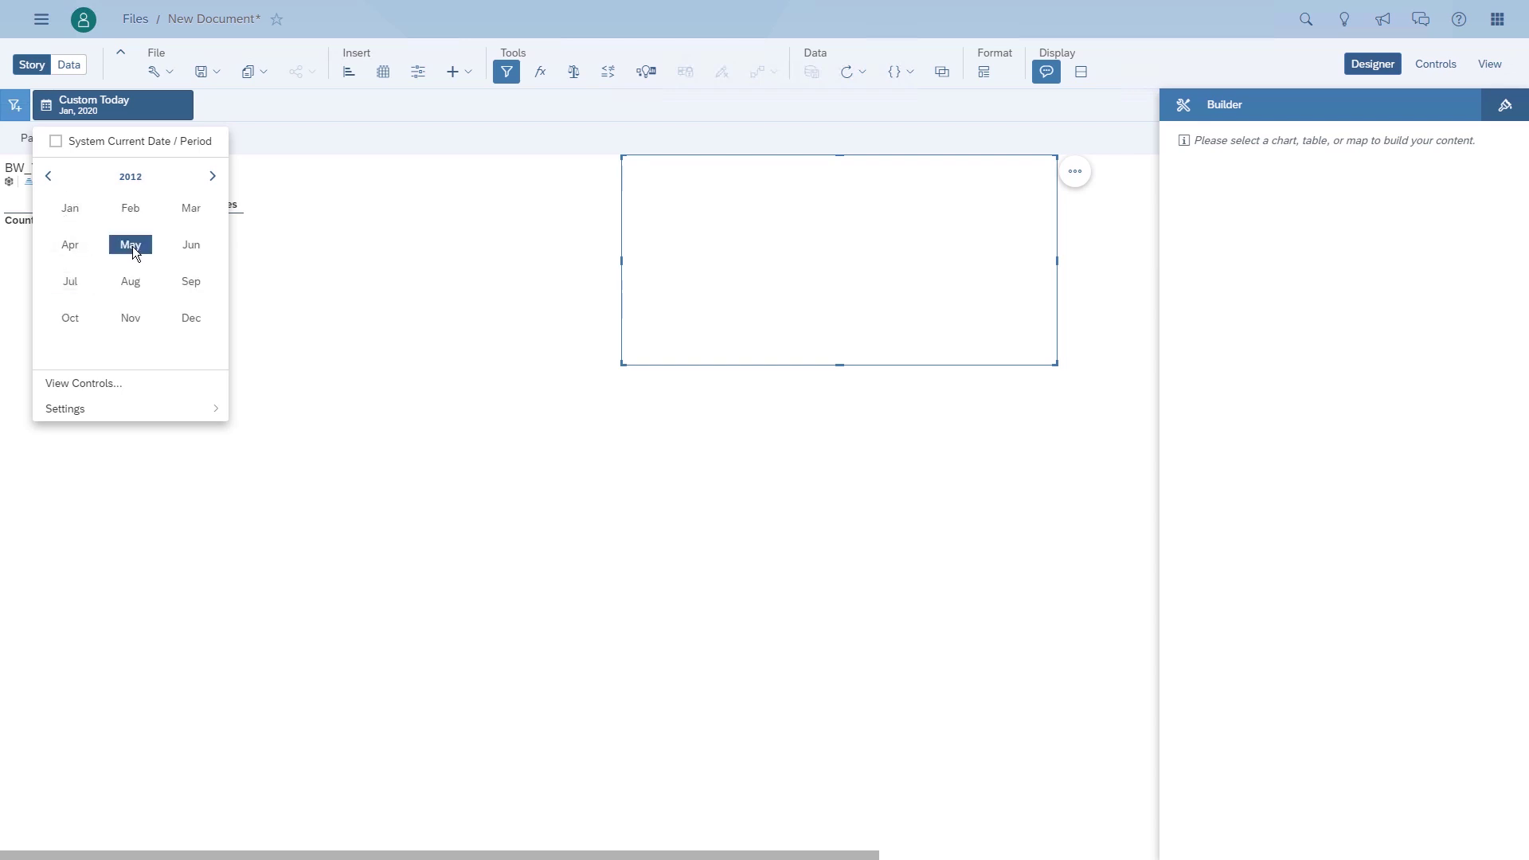
click(865, 516)
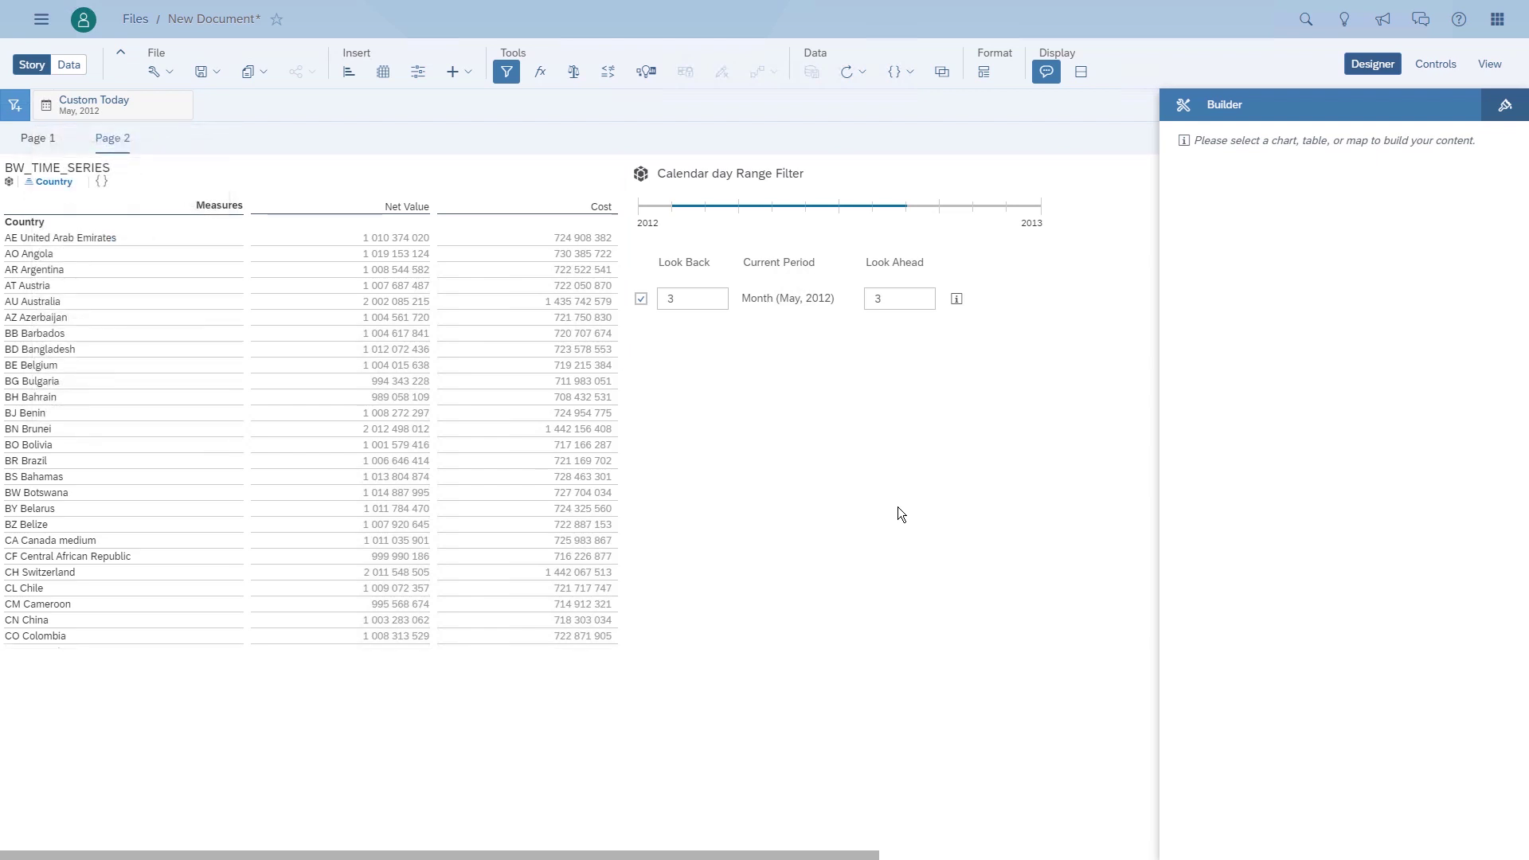